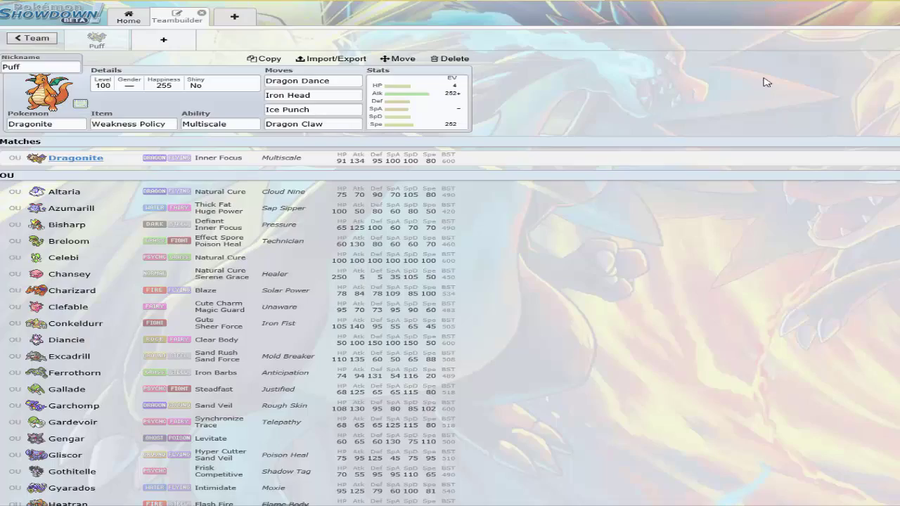
- Add a new empty team slot and filter its Pokémon list by 'steel'
scroll(693, 232, down, 3)
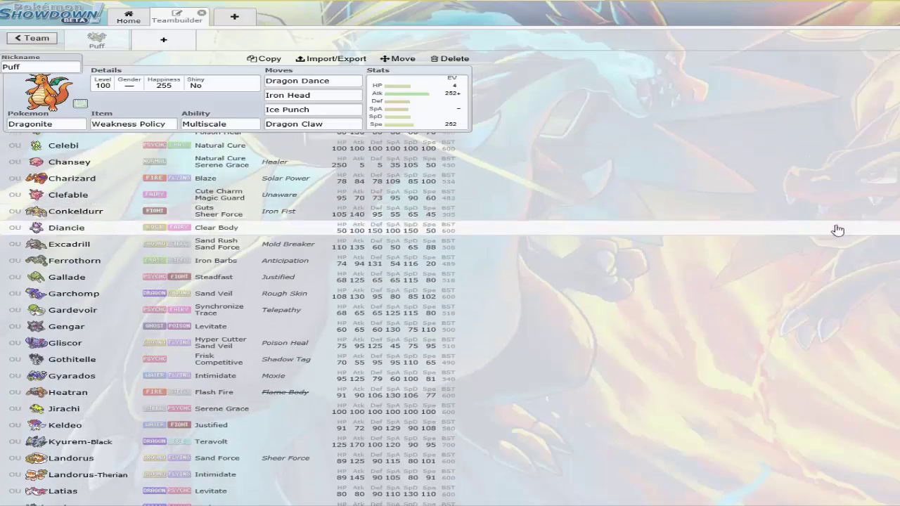
scroll(816, 251, down, 10)
scroll(835, 301, up, 2)
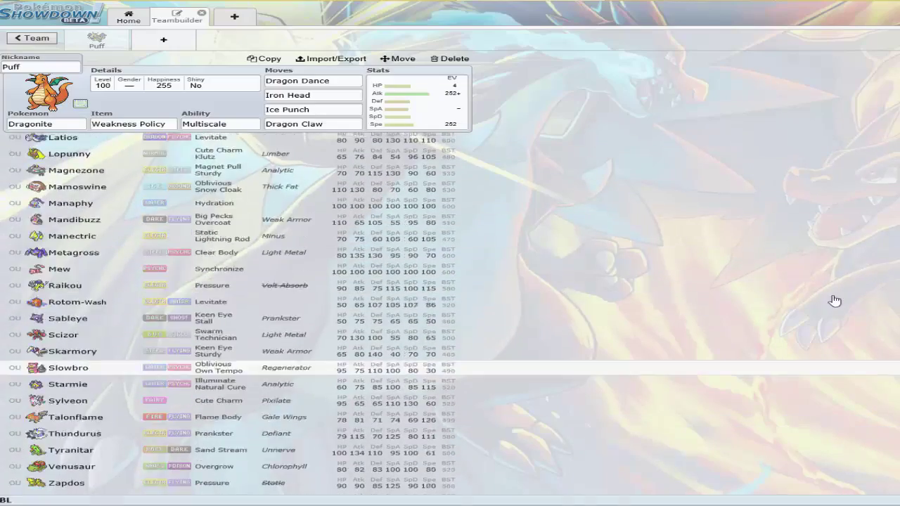
scroll(809, 289, up, 15)
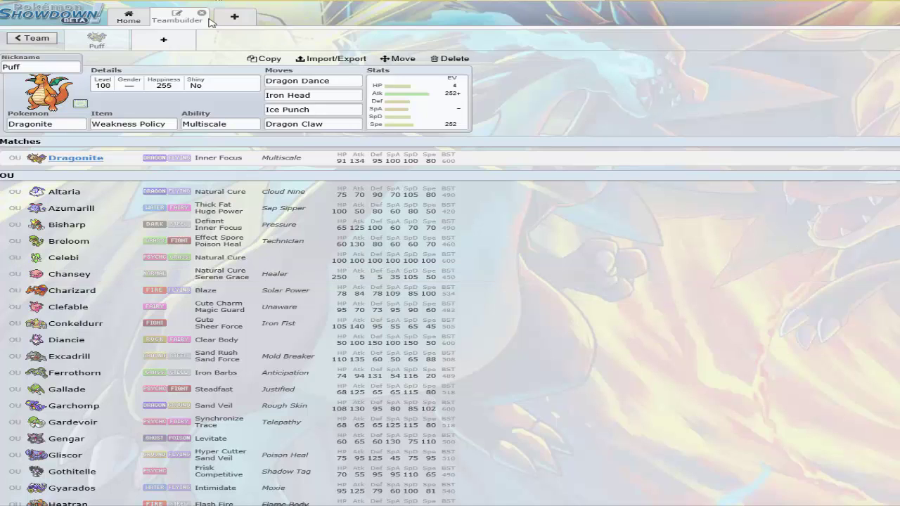
click(189, 40)
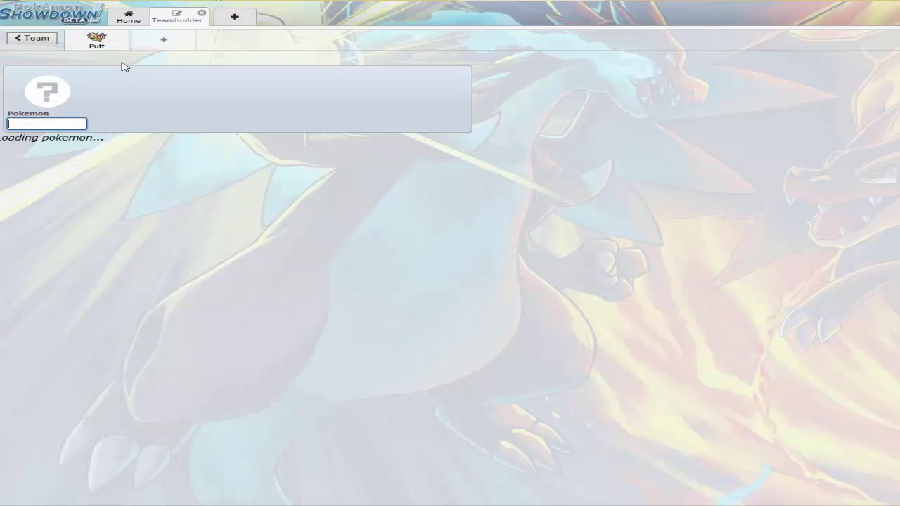
text(l)
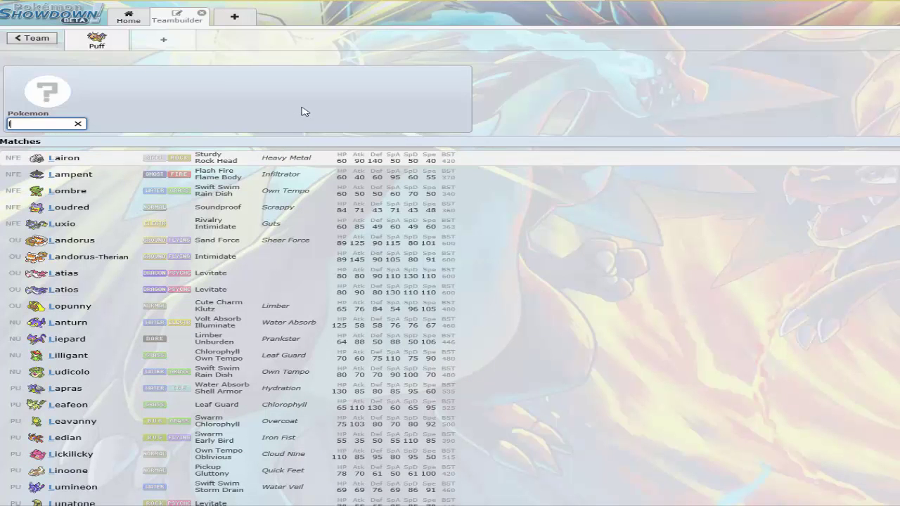
key(BackSpace)
text(s)
text(teel)
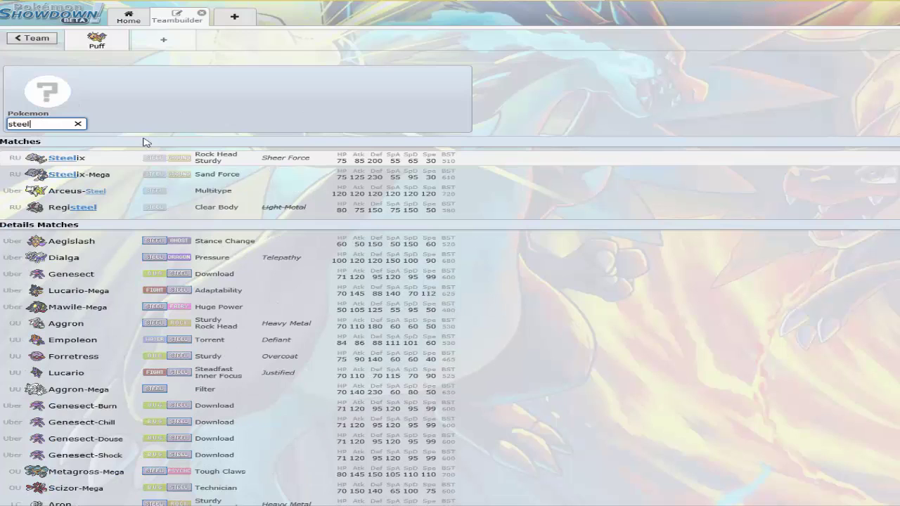
- Pick Scizor from the steel search results for the new slot
scroll(227, 228, down, 1)
scroll(227, 228, down, 1)
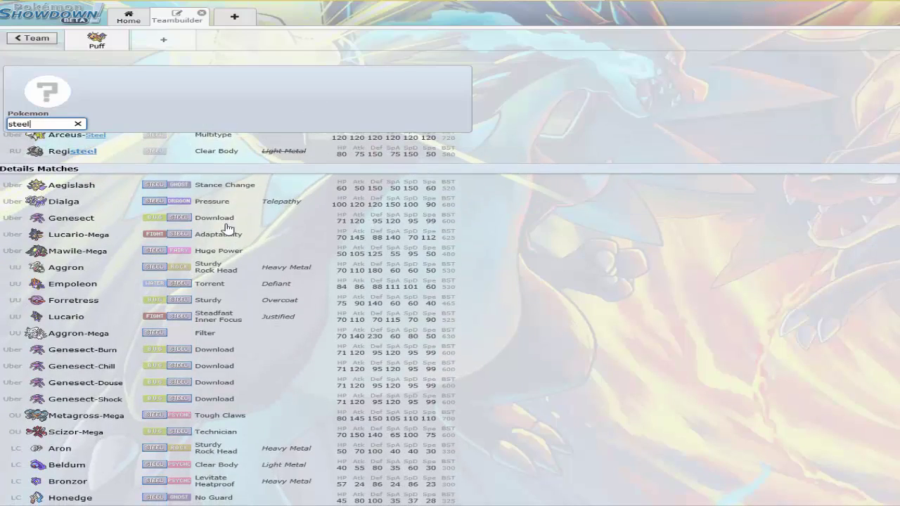
scroll(244, 217, up, 2)
scroll(244, 218, down, 3)
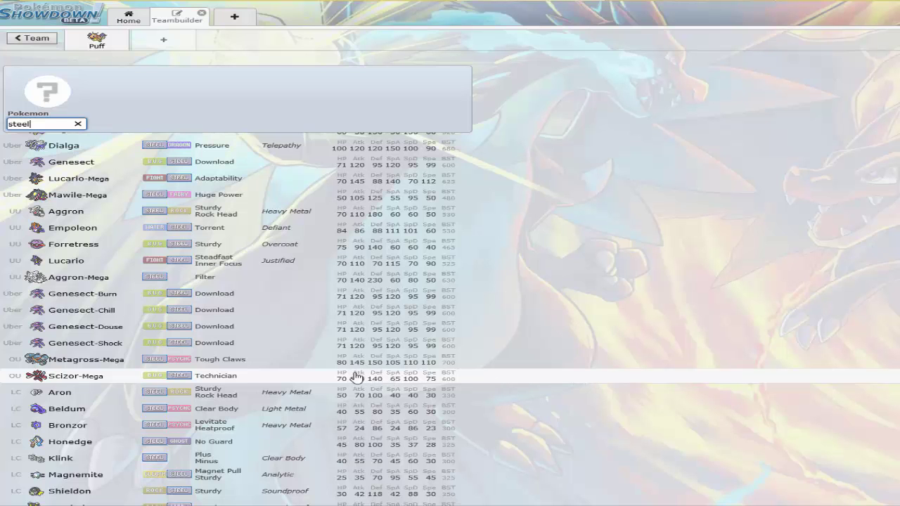
scroll(302, 373, down, 1)
scroll(303, 372, down, 3)
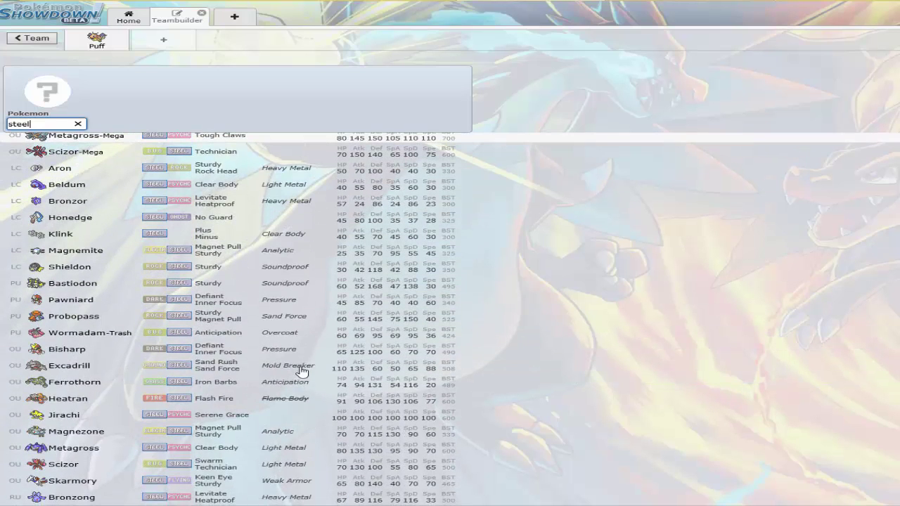
click(63, 464)
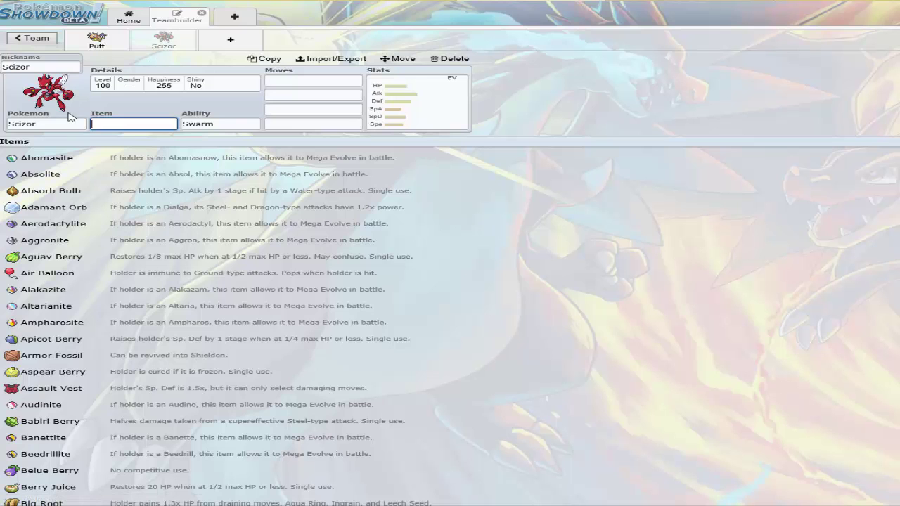
- Set Scizor's ability to Technician and nickname it BigRed
click(227, 121)
click(150, 202)
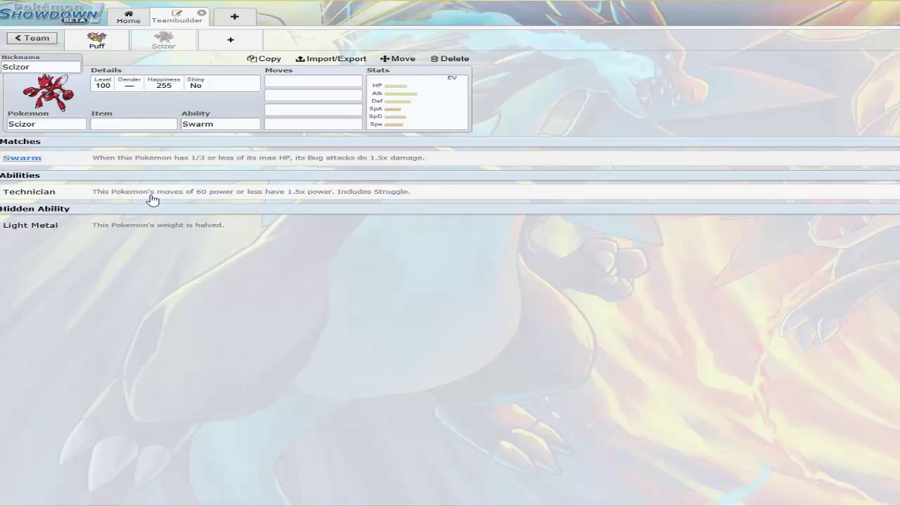
click(137, 124)
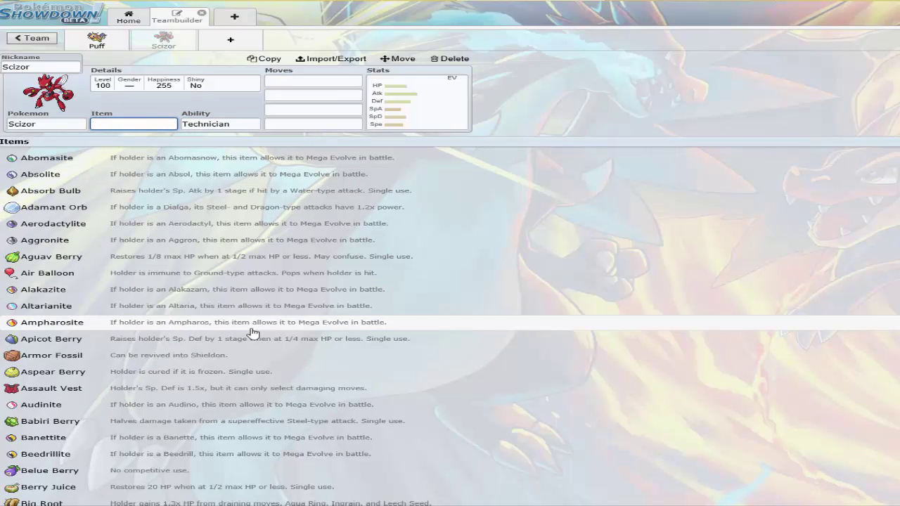
scroll(204, 324, down, 2)
scroll(193, 292, up, 2)
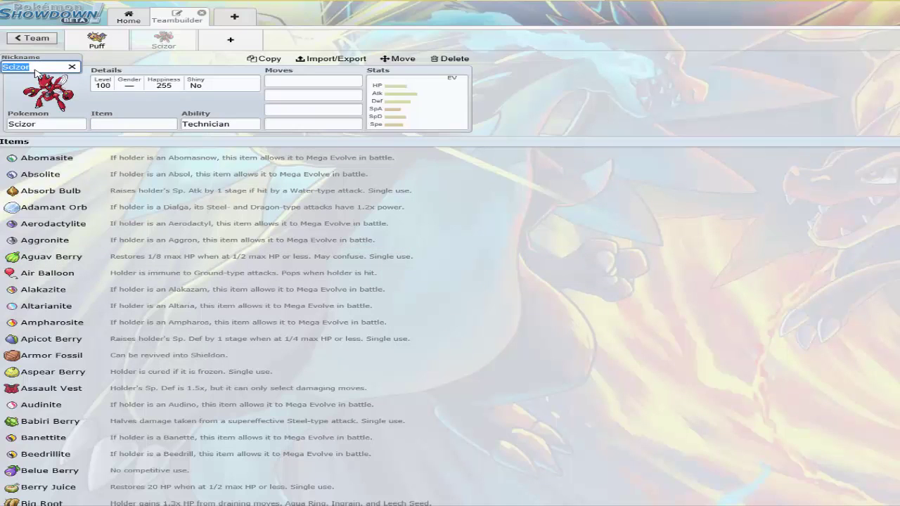
text(BigRe)
text(d)
click(77, 123)
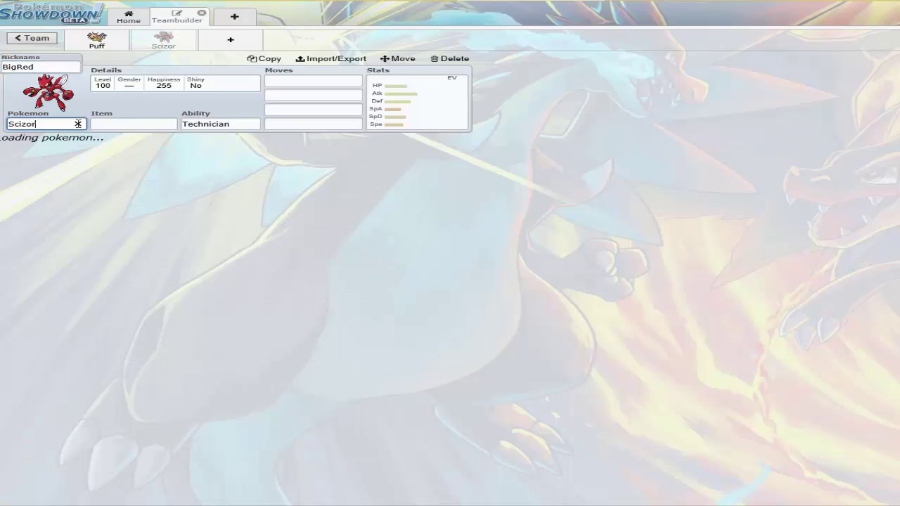
- Give Scizor Leftovers as its held item
click(127, 123)
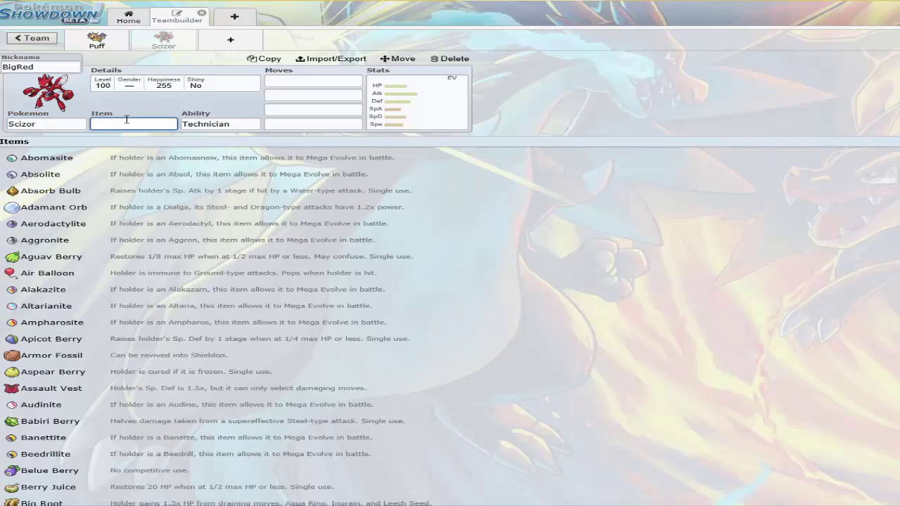
text(lef)
click(102, 156)
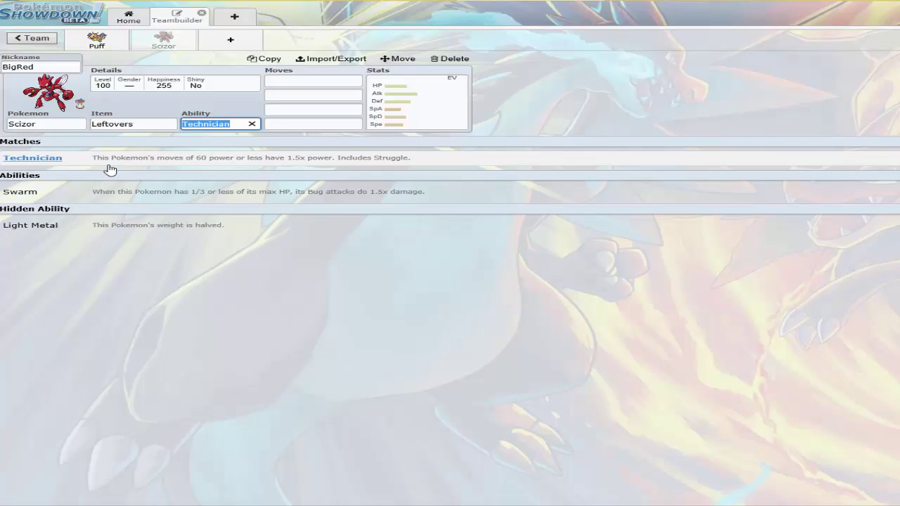
- Give Scizor Roost, Bullet Punch, Defog (replacing Swords Dance) and U-turn
click(288, 79)
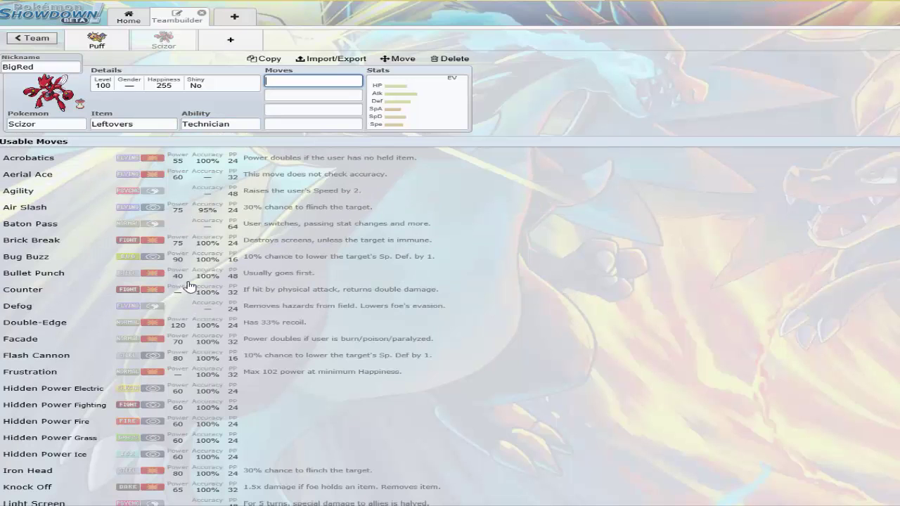
text(roost)
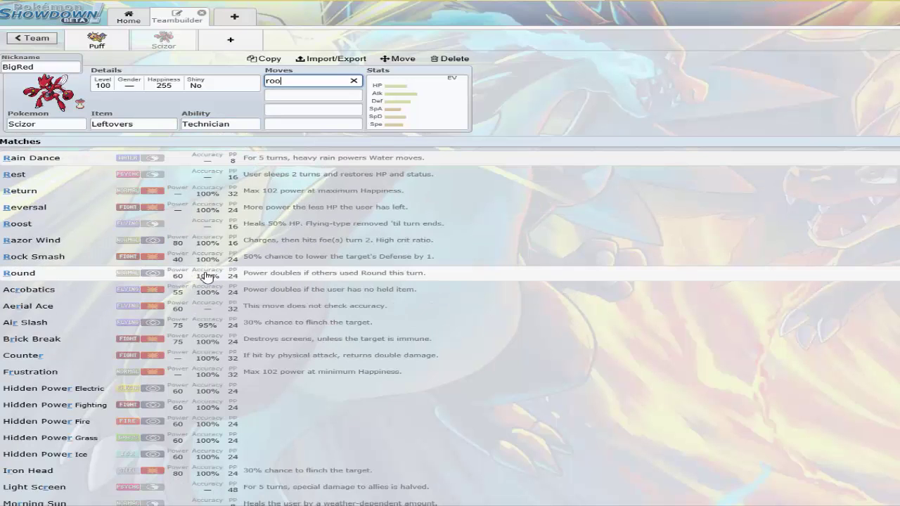
click(138, 162)
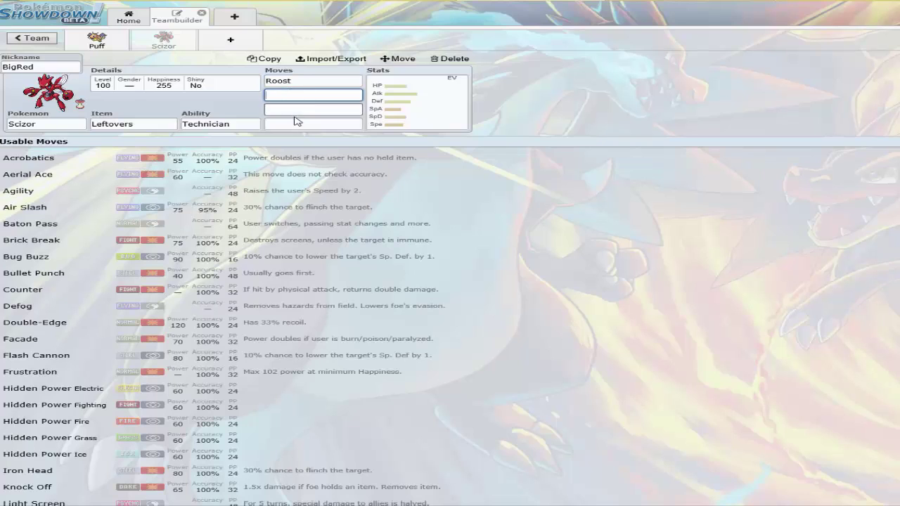
click(76, 273)
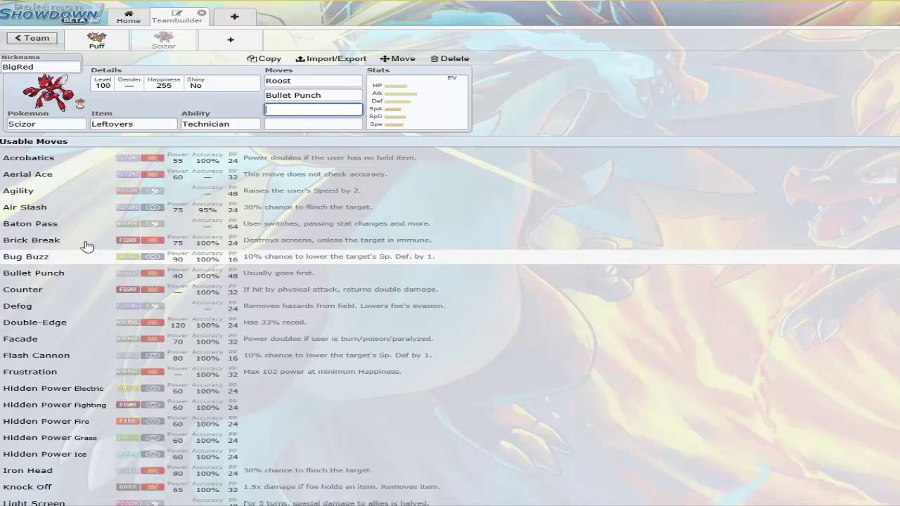
scroll(84, 245, down, 4)
scroll(136, 242, down, 3)
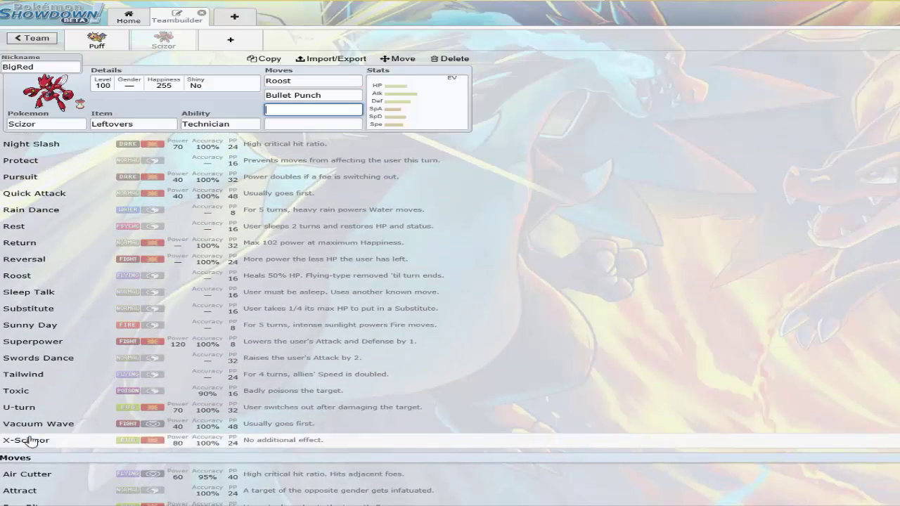
click(63, 362)
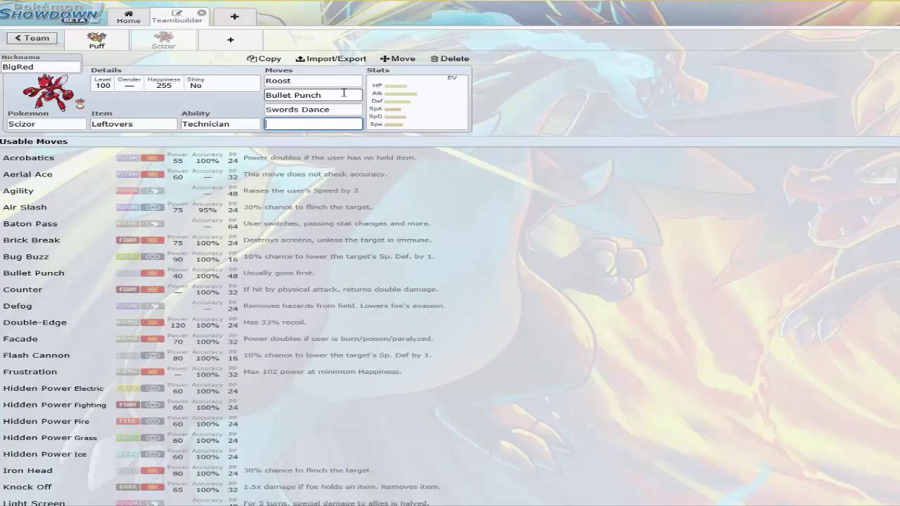
click(310, 110)
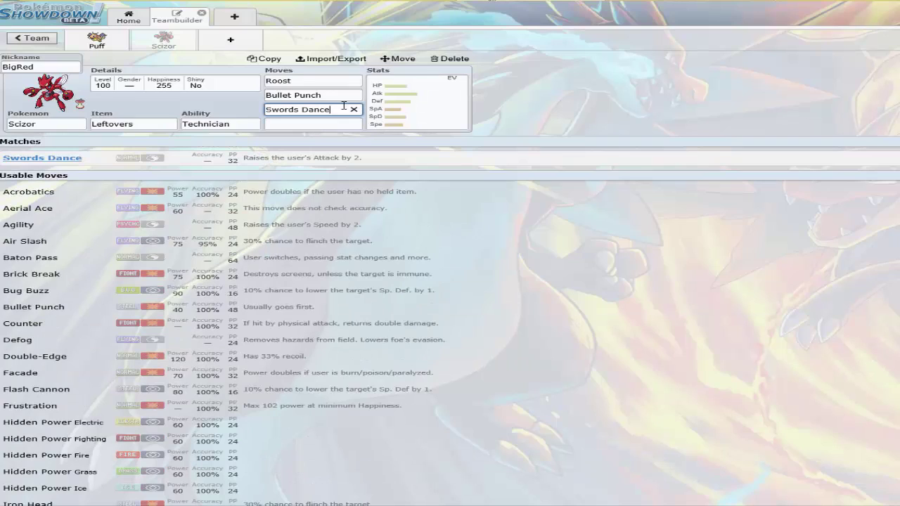
click(75, 341)
scroll(169, 366, down, 6)
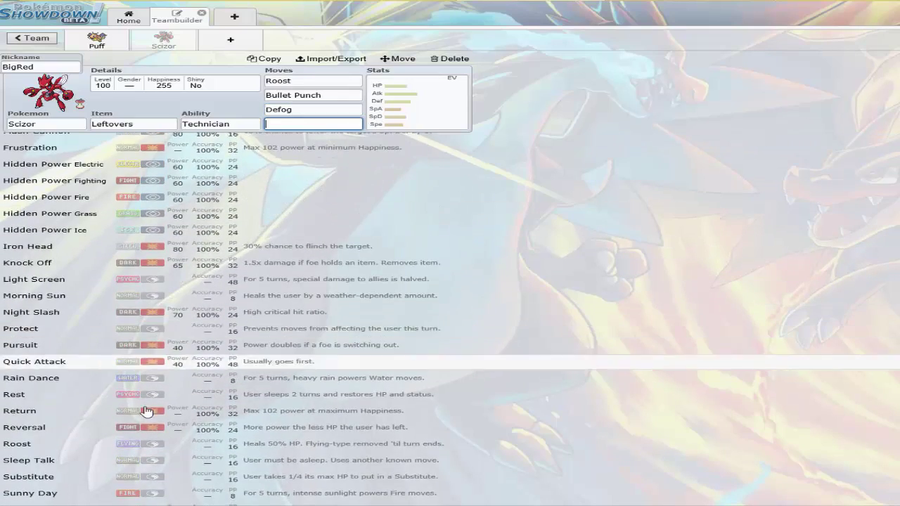
click(83, 414)
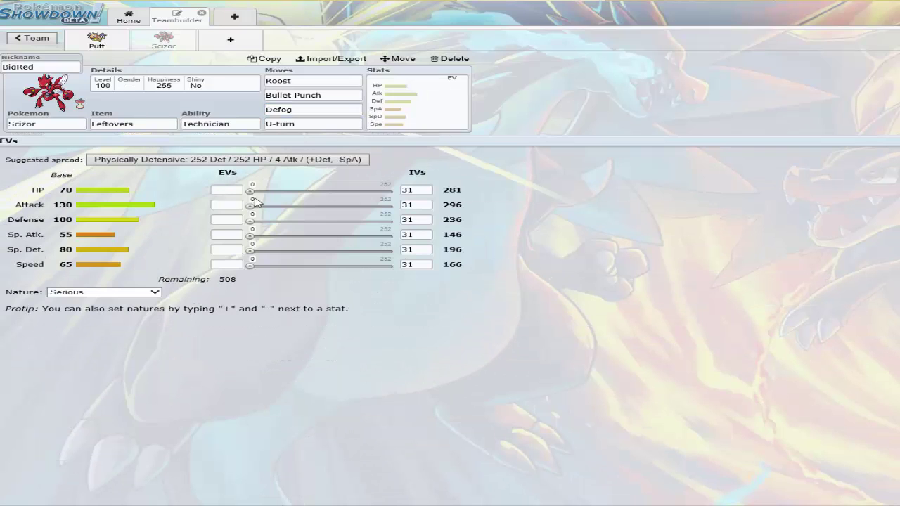
- Set Scizor's EVs to 252 HP / 252 Atk / 4 SpD with an Adamant nature
drag(250, 205, 394, 206)
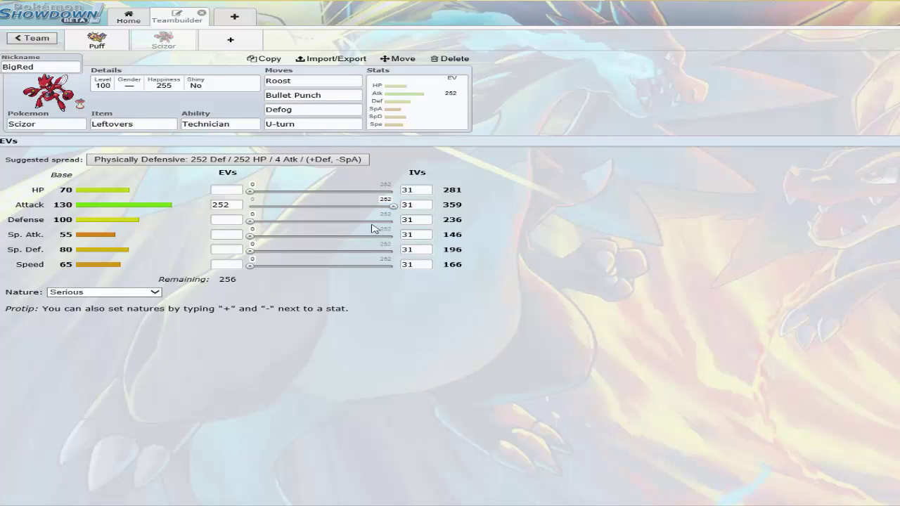
drag(250, 191, 443, 202)
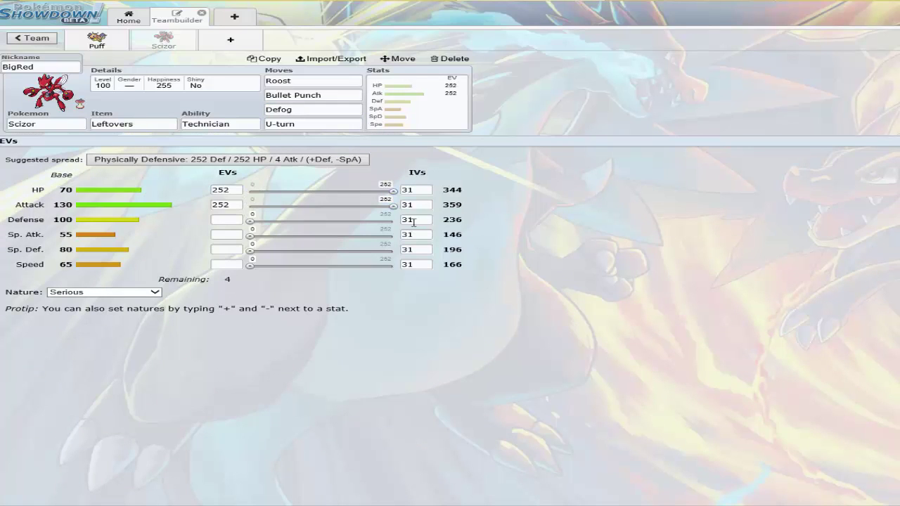
drag(249, 252, 285, 264)
click(140, 292)
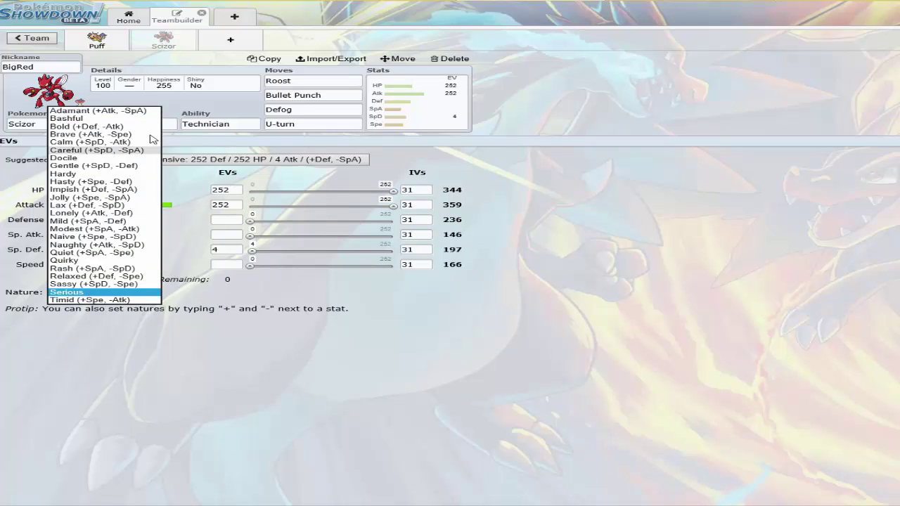
click(140, 118)
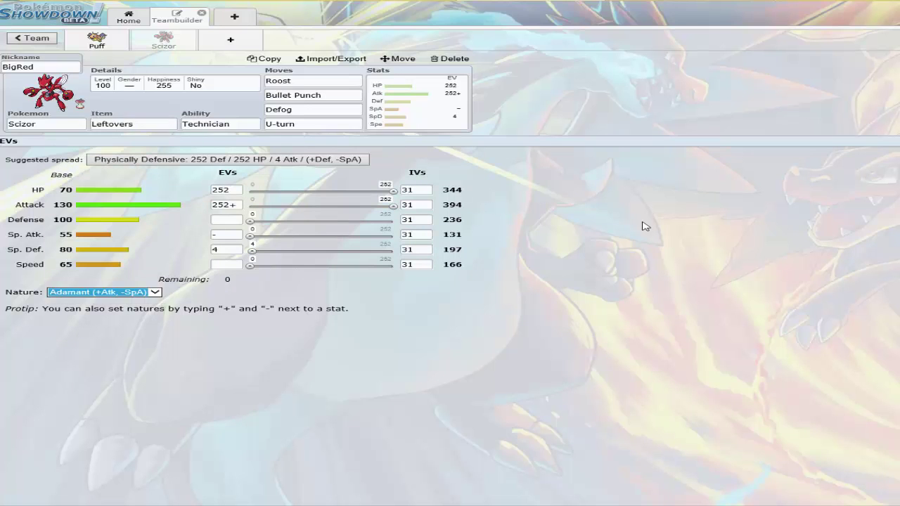
- Add Manectric-Mega to a new third slot and give it Manectite
click(234, 43)
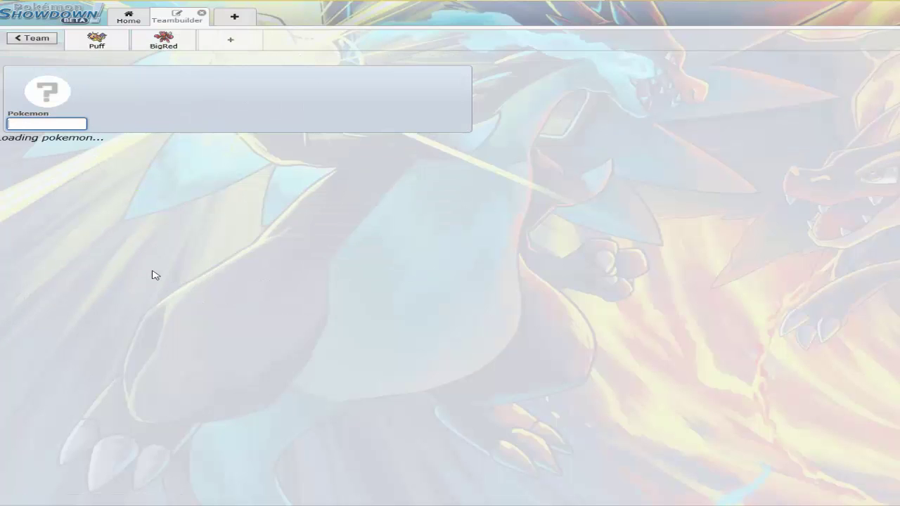
text(manert)
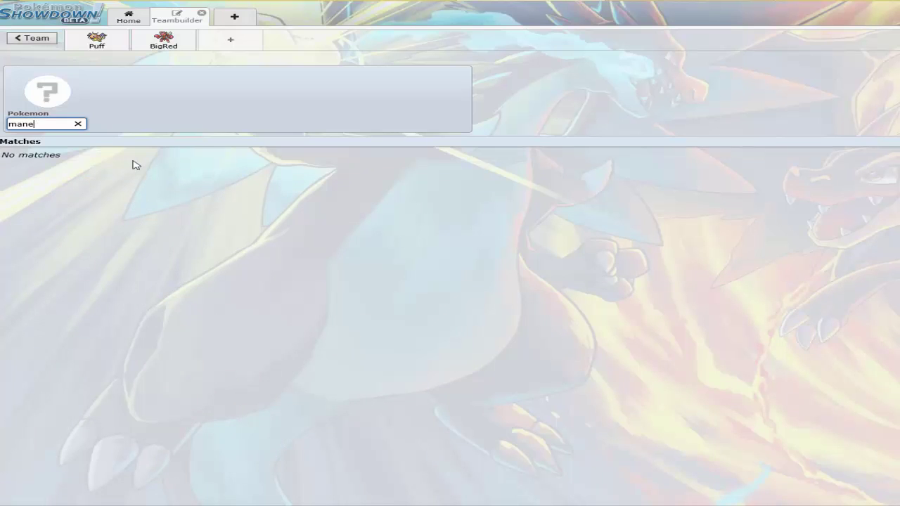
click(112, 180)
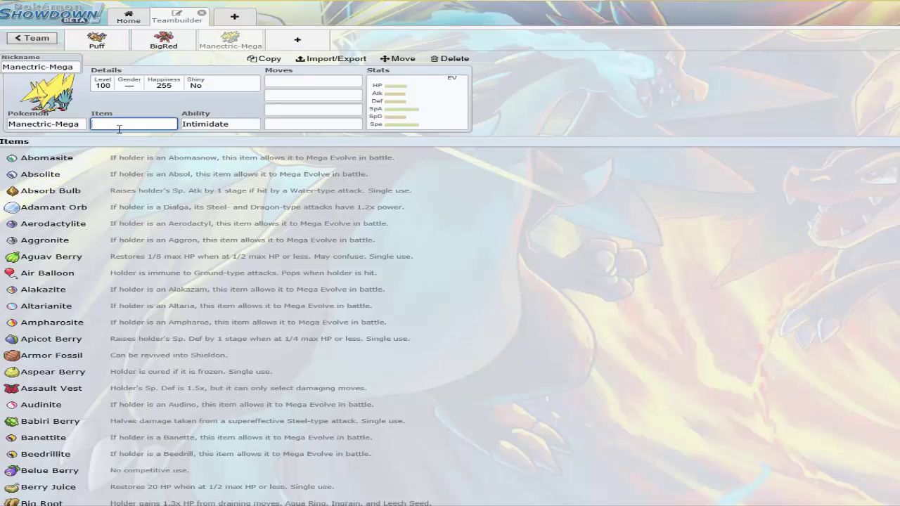
text(m)
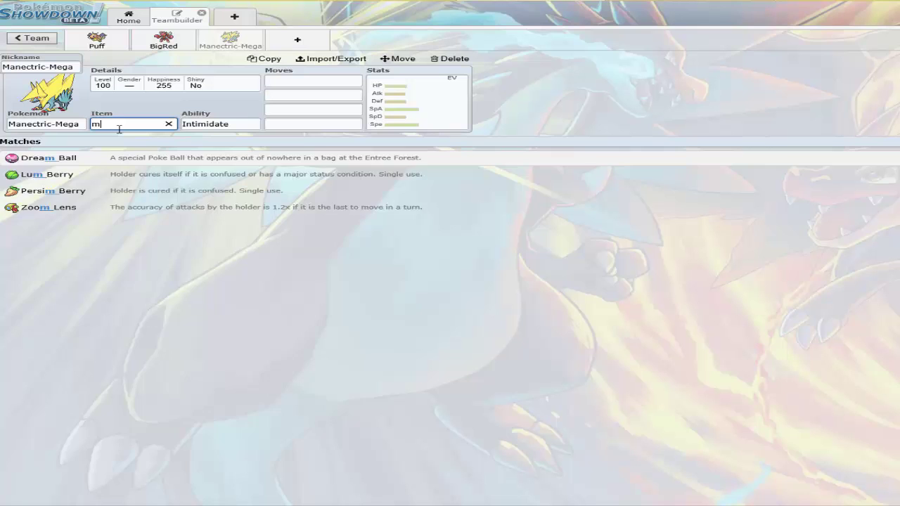
text(ane)
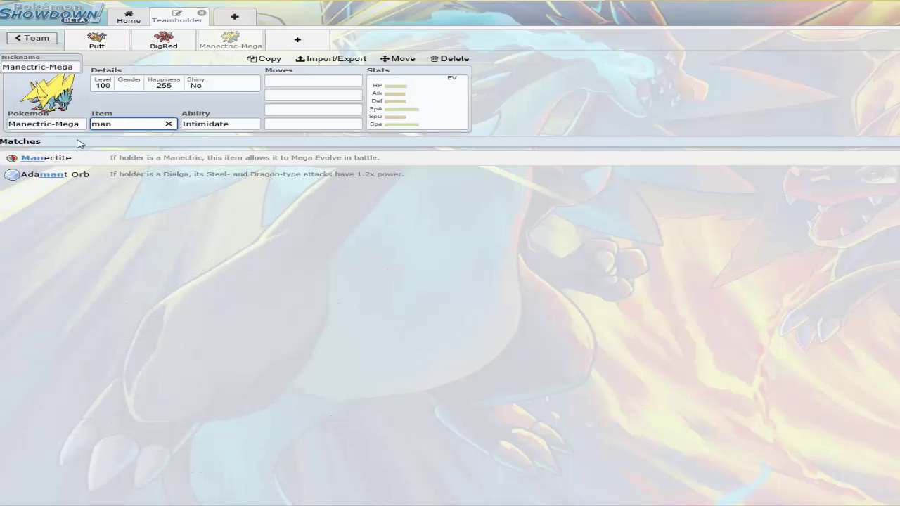
key(Return)
- Give Manectric Volt Switch first, Thunderbolt fourth and Flamethrower third
click(285, 79)
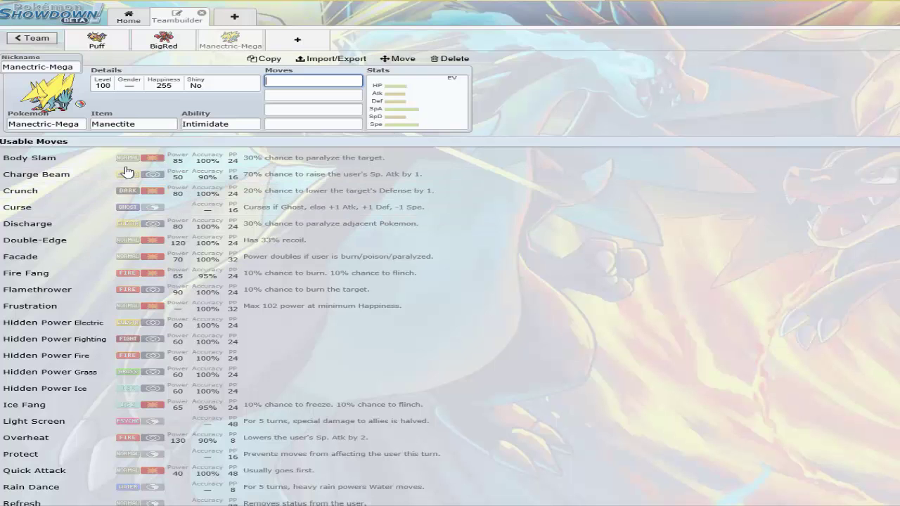
text(vol)
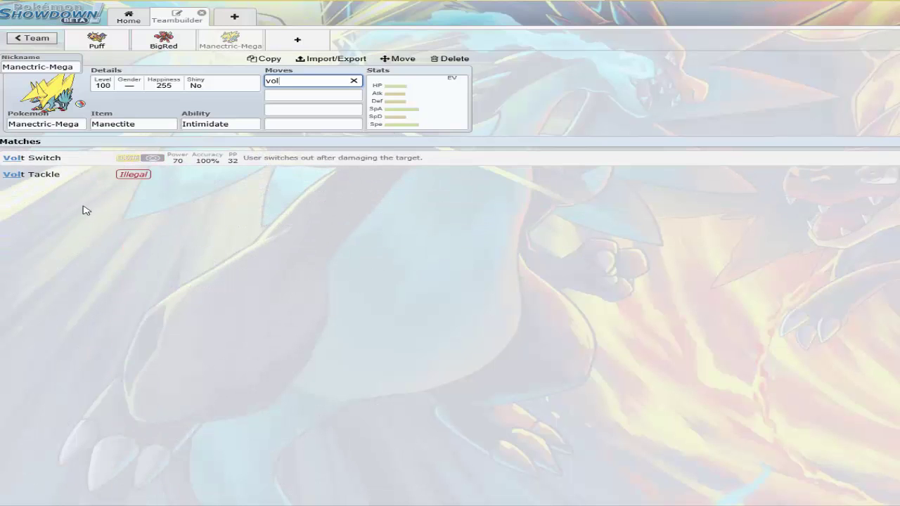
click(107, 159)
click(279, 124)
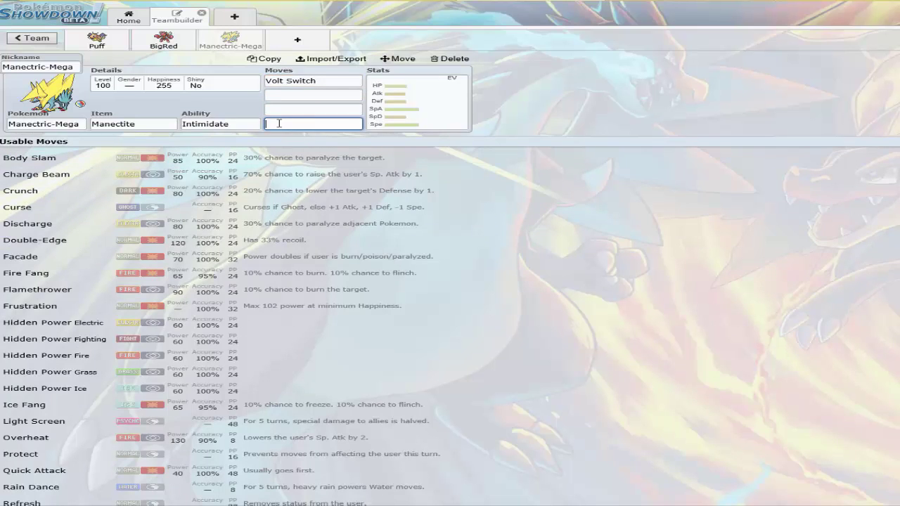
text(thun)
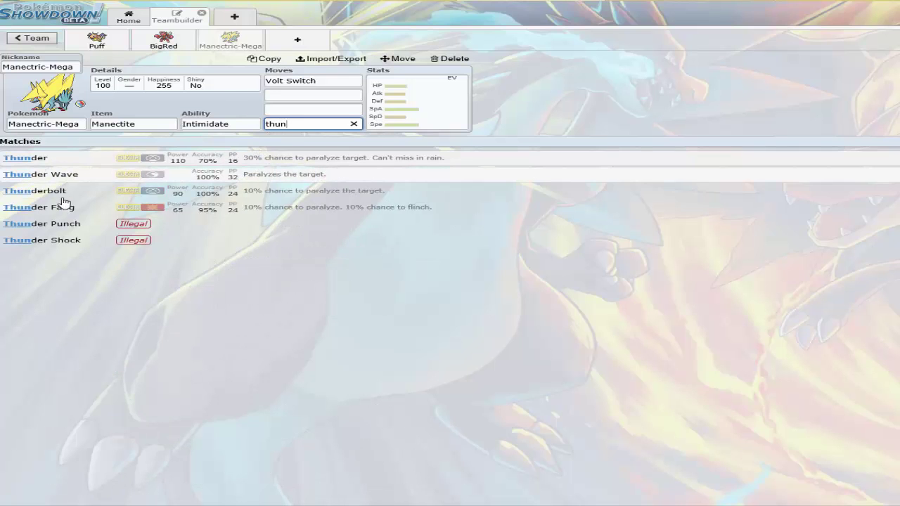
click(42, 190)
click(330, 107)
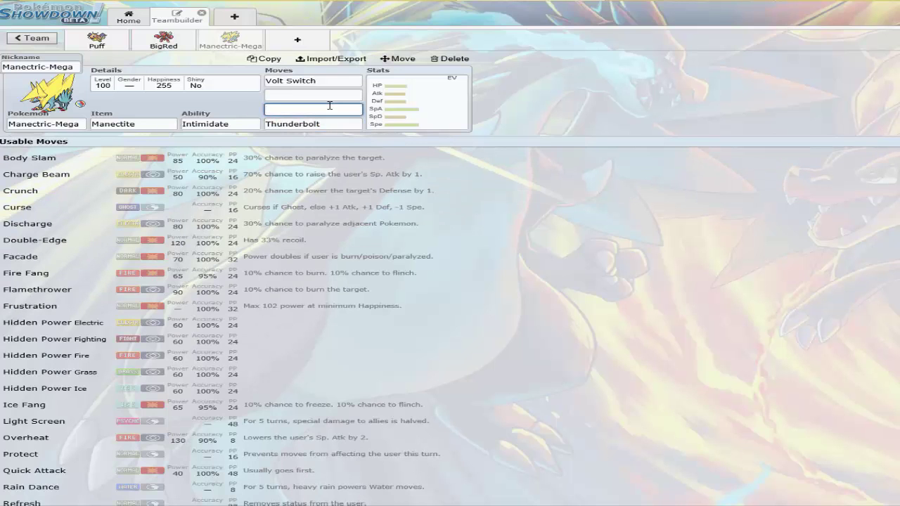
text(flam)
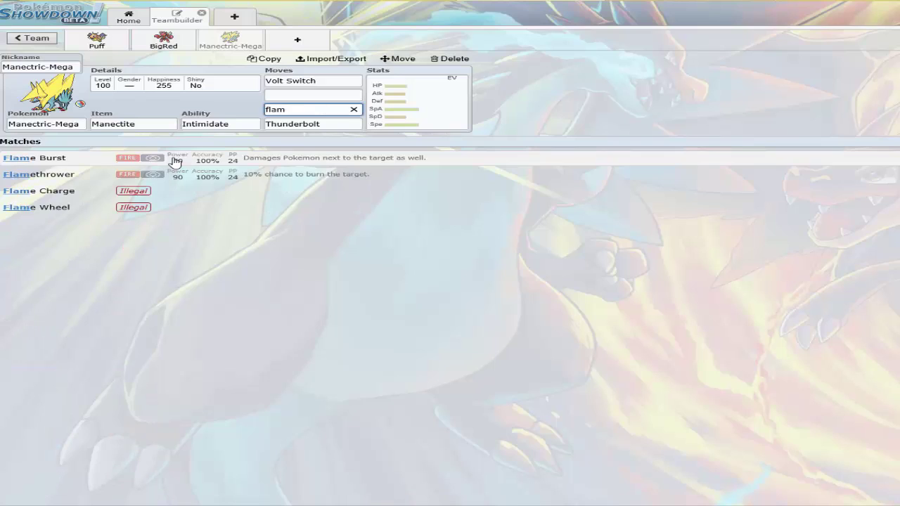
click(173, 176)
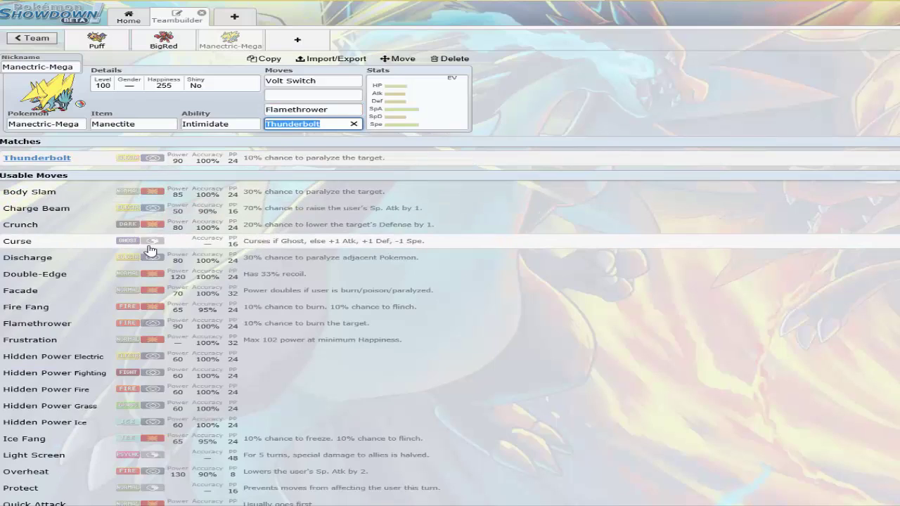
- Fill the empty second move slot with Hidden Power Ground
scroll(148, 254, down, 5)
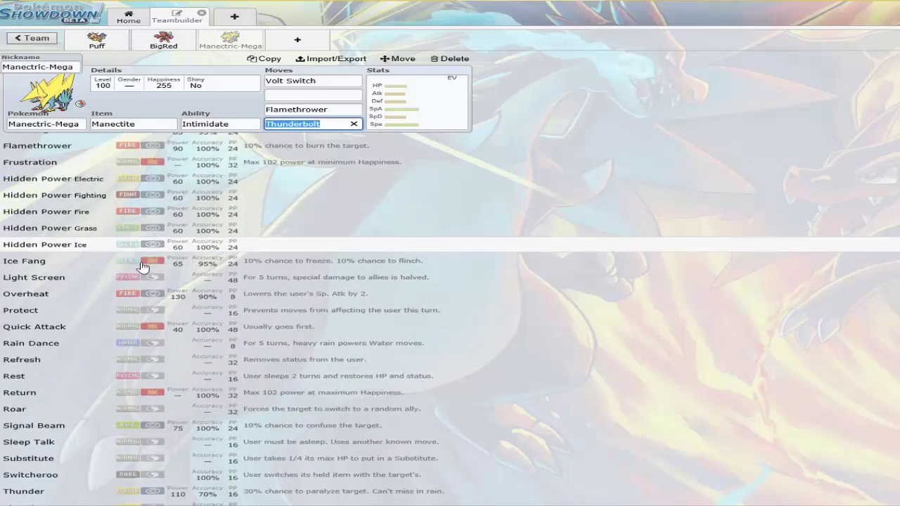
scroll(579, 237, down, 10)
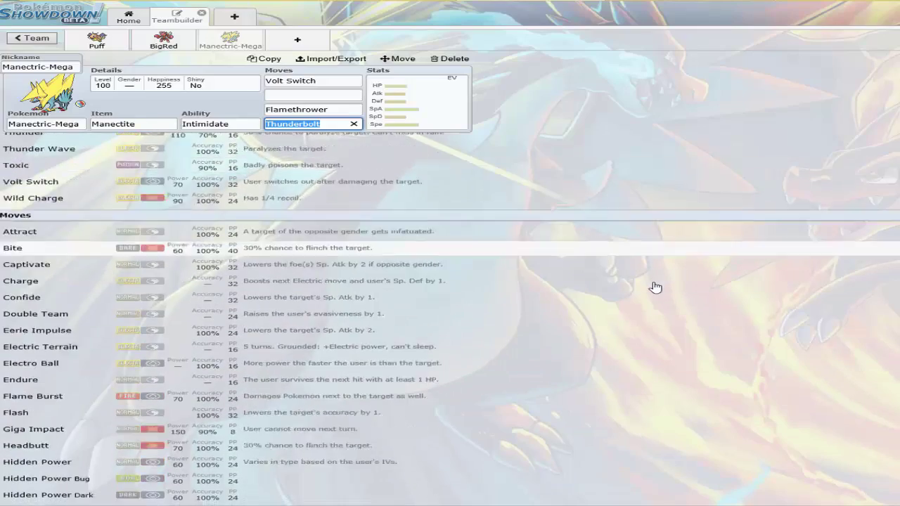
scroll(655, 288, down, 7)
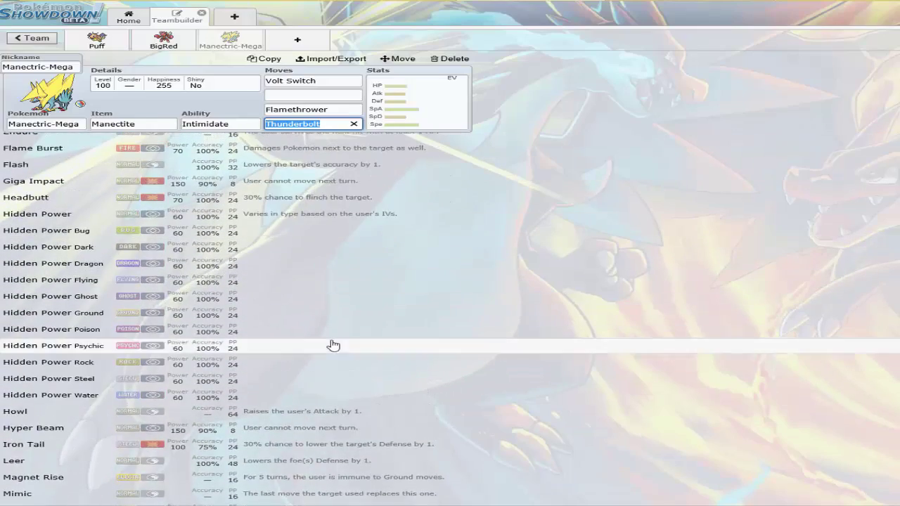
scroll(333, 345, up, 2)
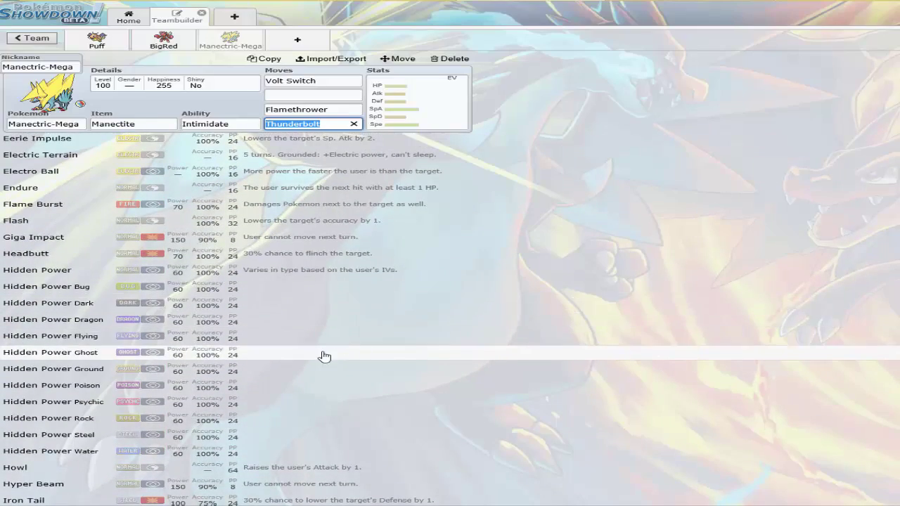
scroll(304, 356, down, 8)
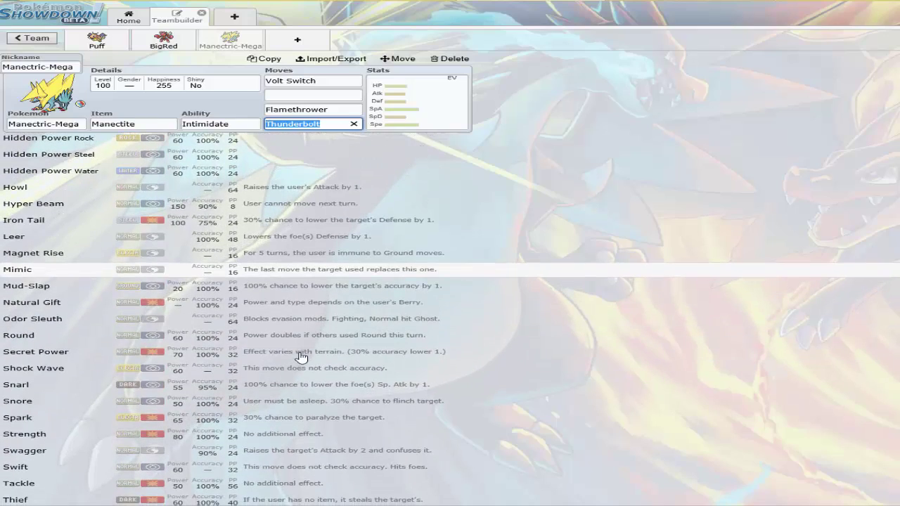
scroll(301, 358, down, 1)
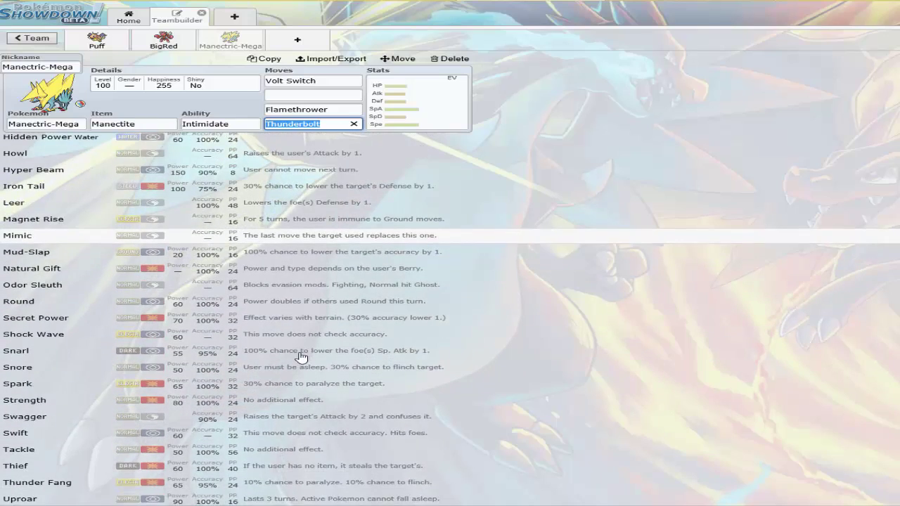
scroll(302, 357, up, 10)
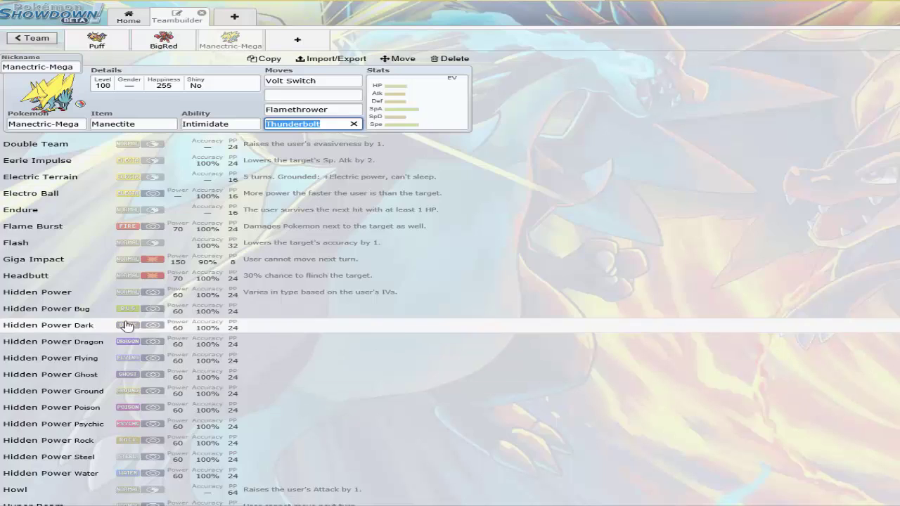
click(309, 94)
text(hidden)
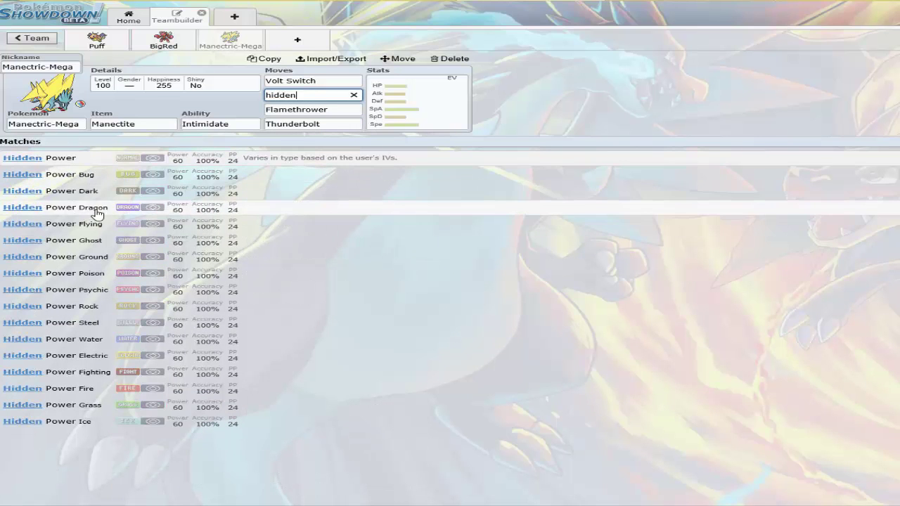
click(133, 256)
- Set Manectric to 4 HP / 252 SpA / 252 Spe, Timid, nicknamed StaticShck
click(375, 122)
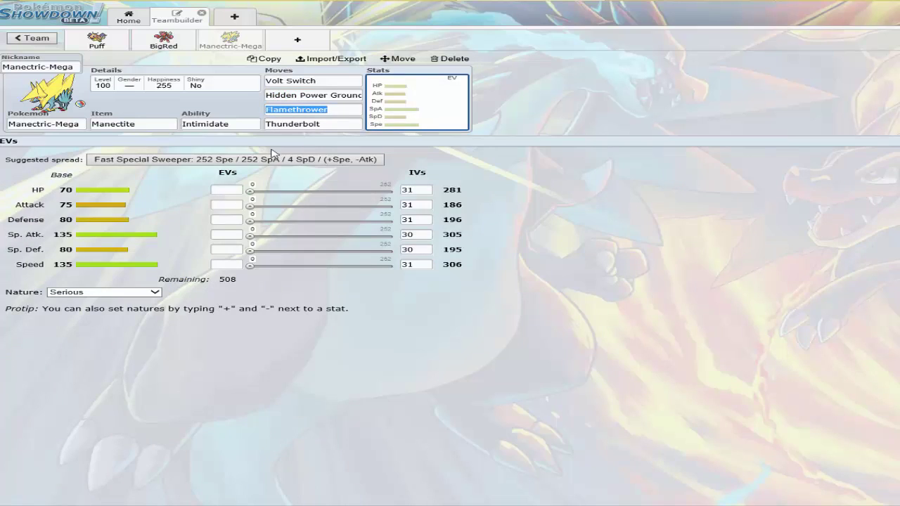
drag(288, 239, 486, 243)
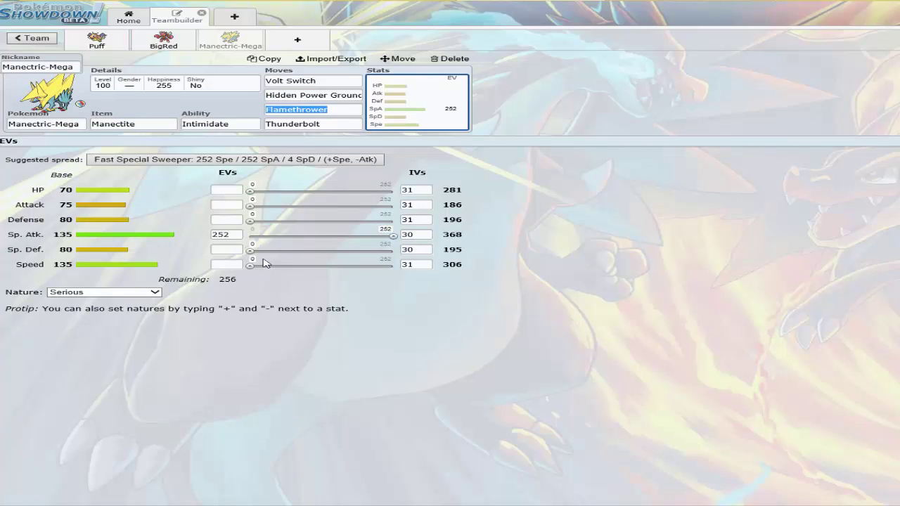
drag(263, 265, 426, 285)
click(134, 293)
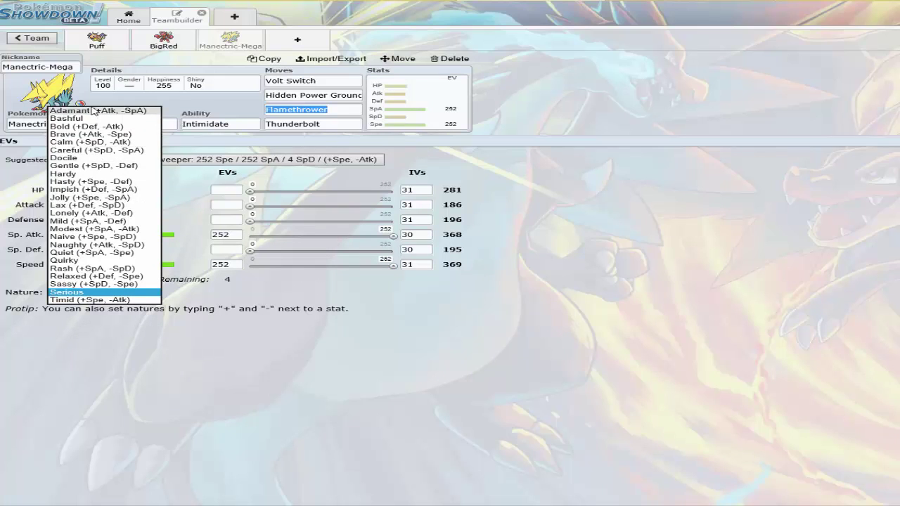
click(99, 301)
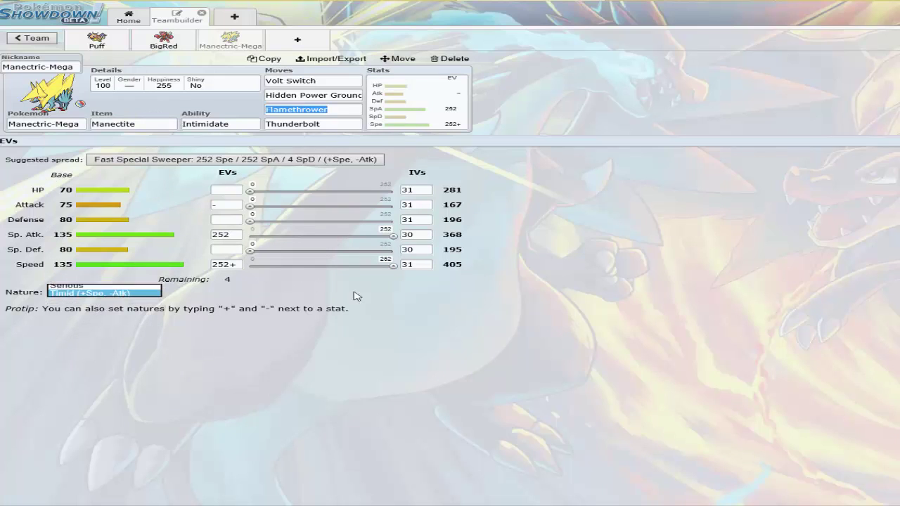
click(280, 195)
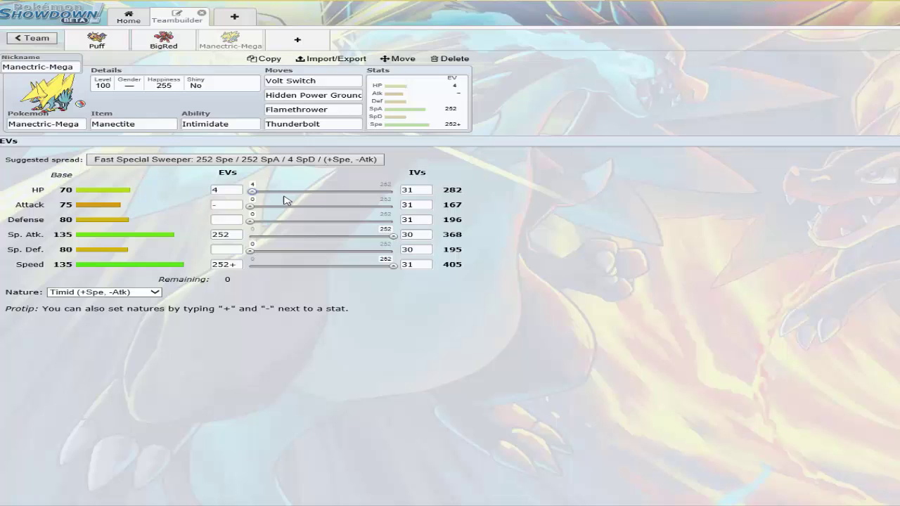
click(60, 72)
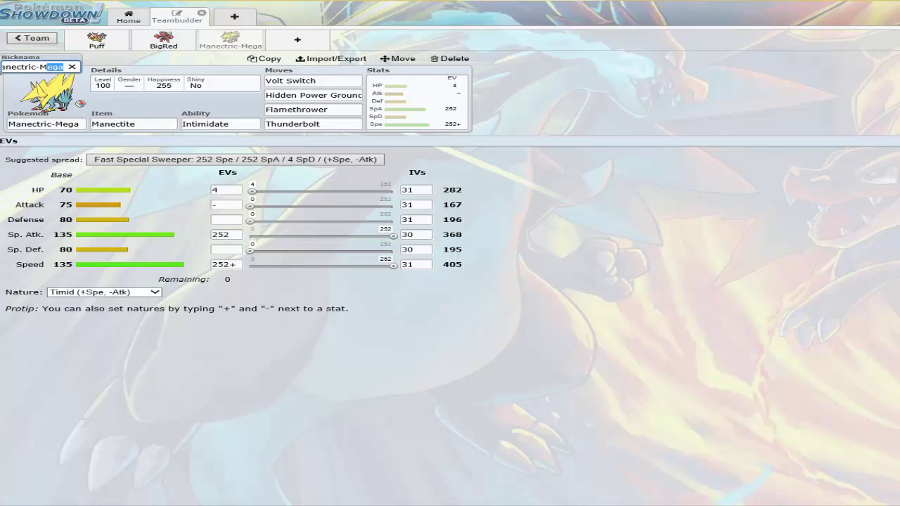
text(StaticS)
text(hck)
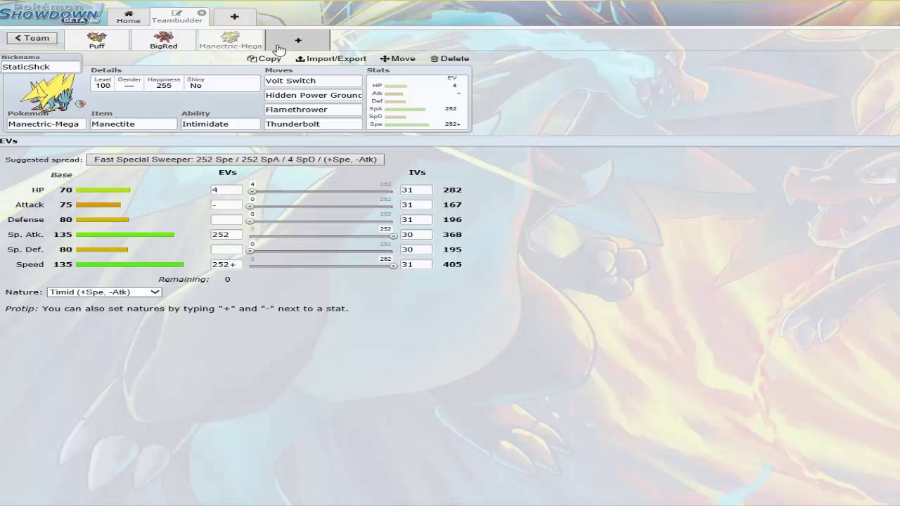
- Add a fourth slot, choose Slowbro from the list, then reopen the species list
click(299, 40)
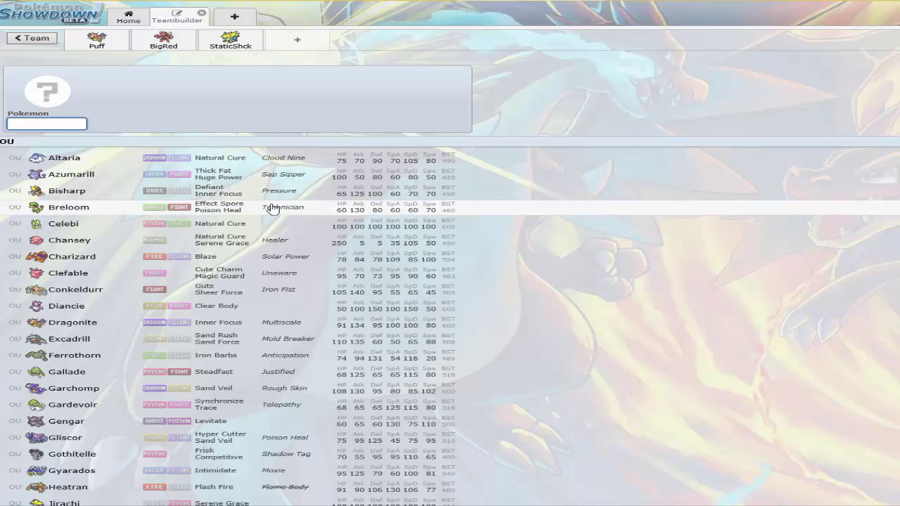
scroll(320, 218, down, 1)
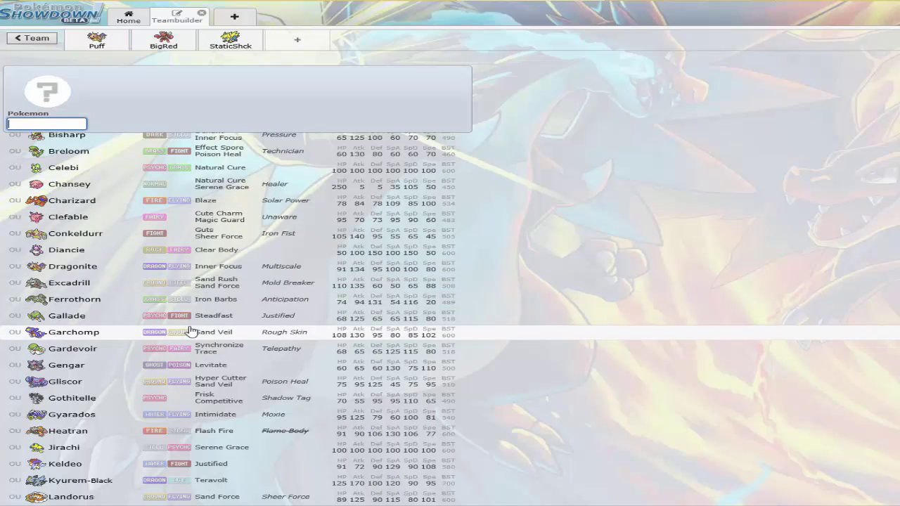
scroll(190, 339, down, 5)
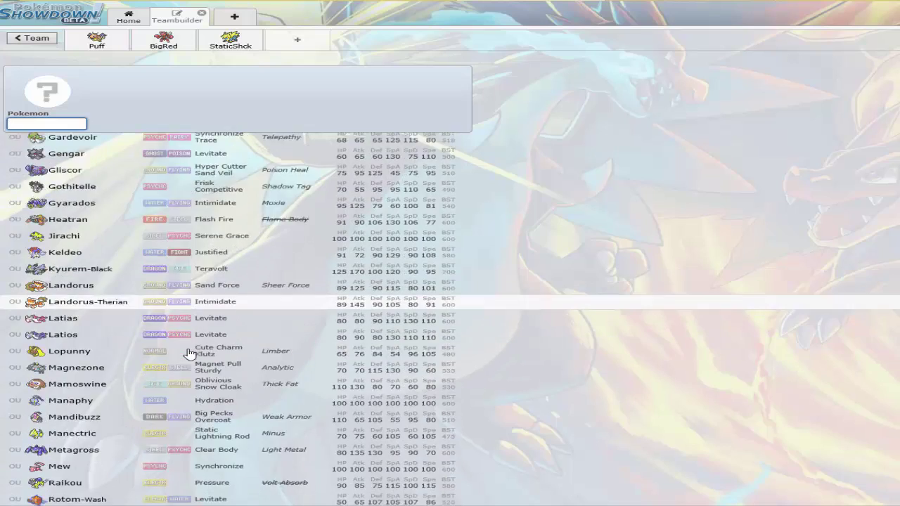
scroll(183, 348, down, 2)
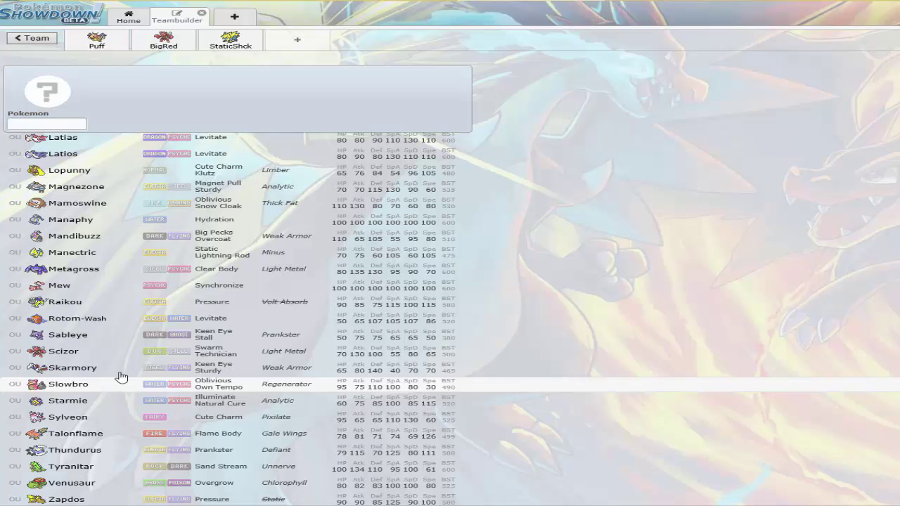
click(118, 382)
click(48, 125)
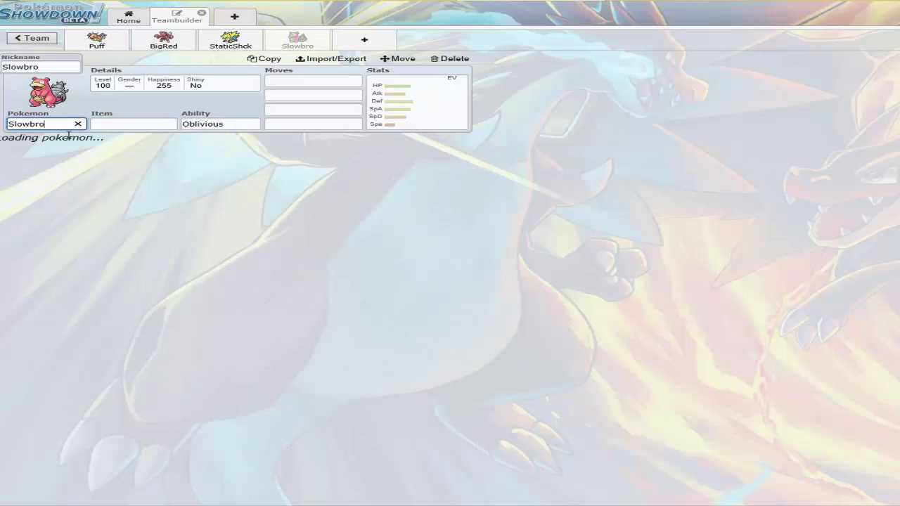
scroll(77, 232, down, 1)
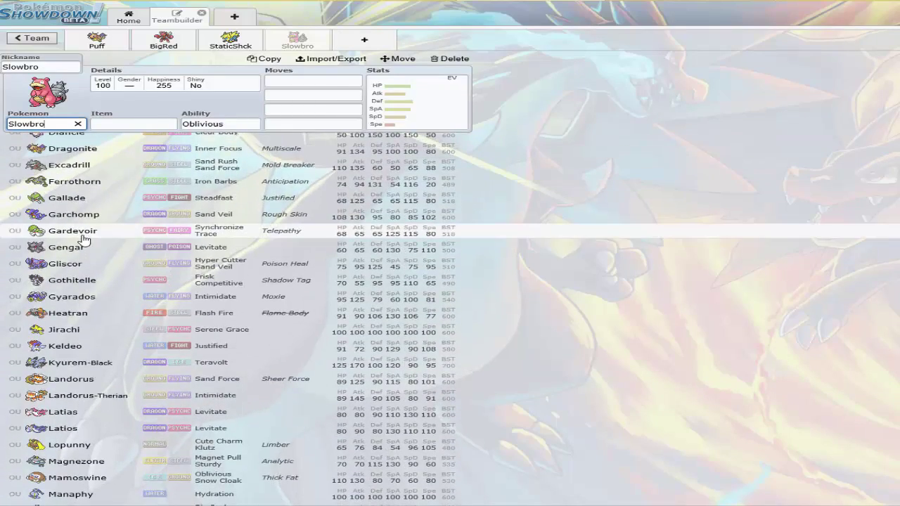
scroll(81, 246, down, 4)
scroll(83, 266, down, 2)
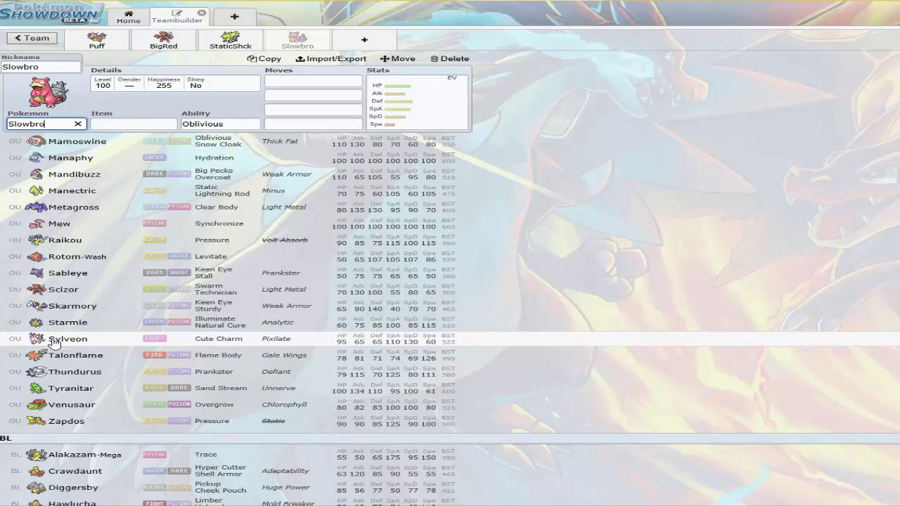
scroll(53, 342, down, 2)
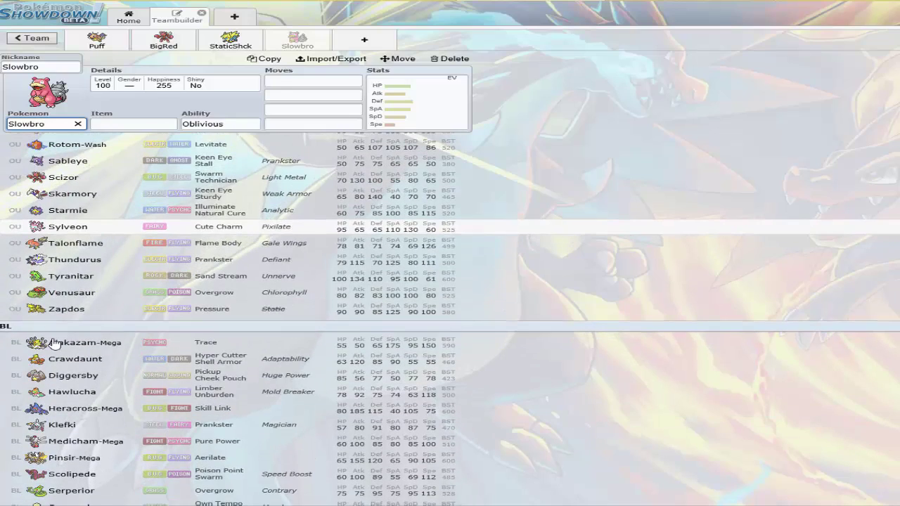
scroll(54, 345, down, 1)
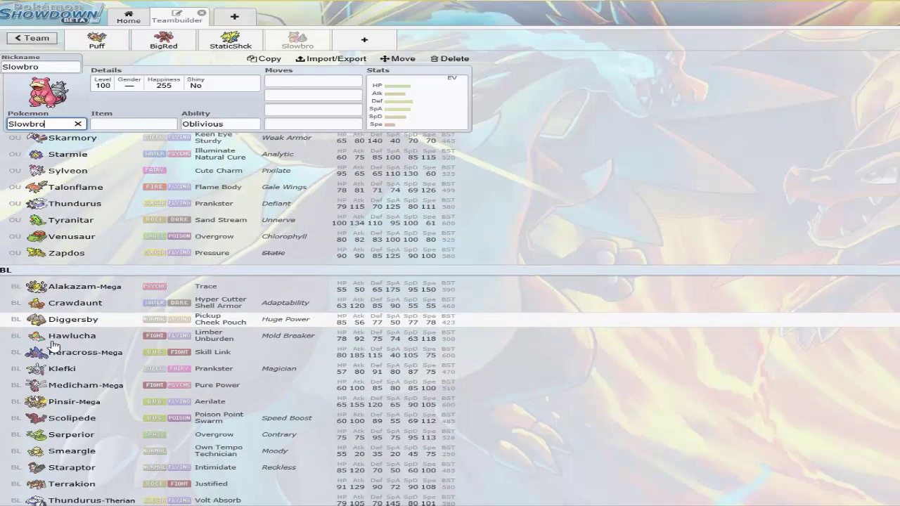
scroll(54, 345, down, 3)
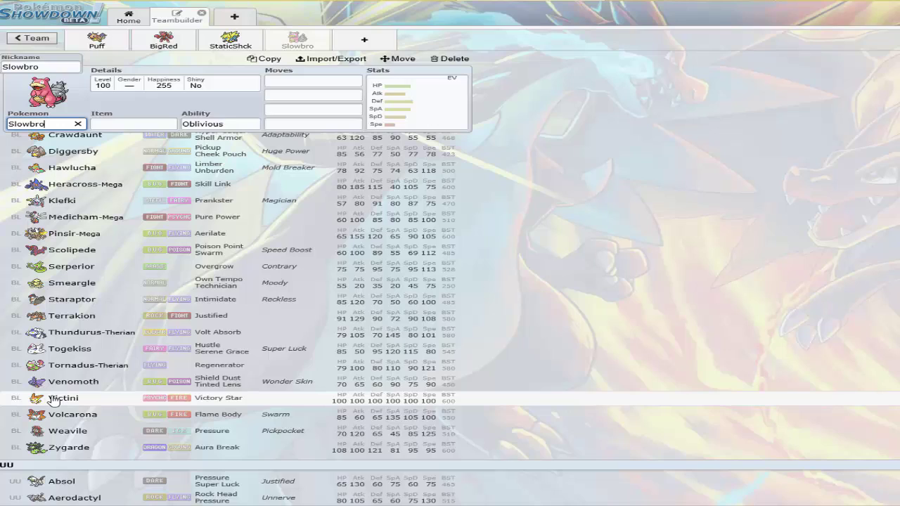
scroll(53, 399, down, 3)
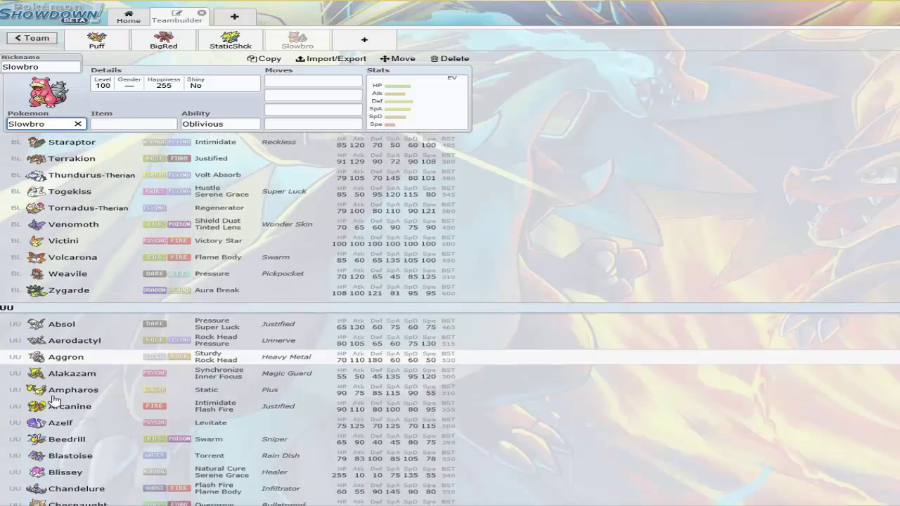
scroll(54, 400, down, 2)
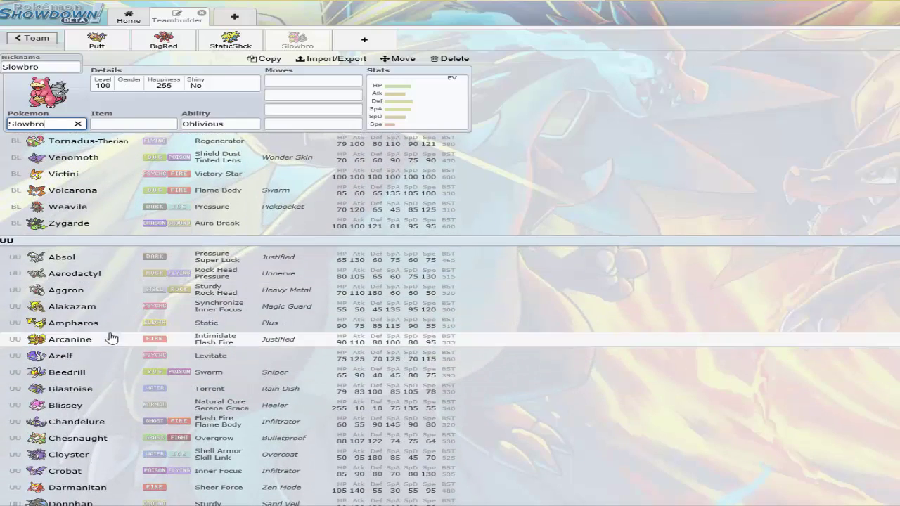
scroll(112, 346, down, 5)
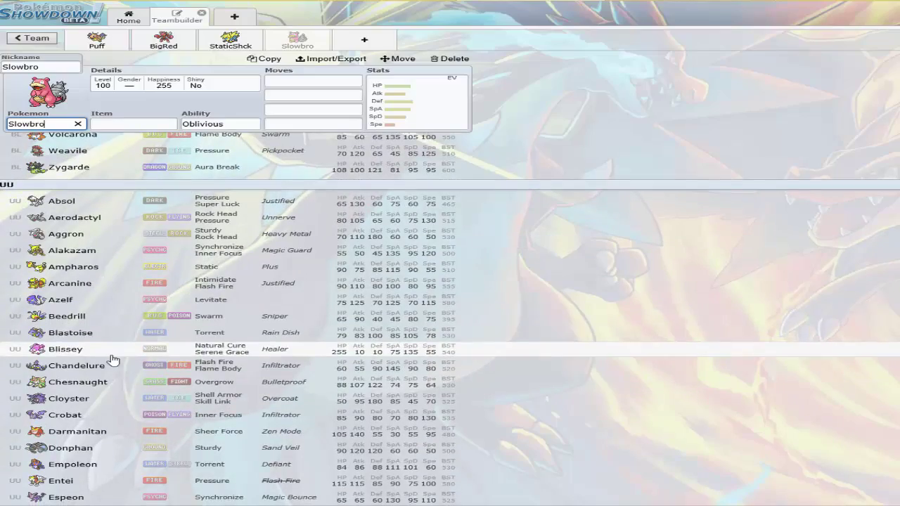
scroll(111, 363, down, 5)
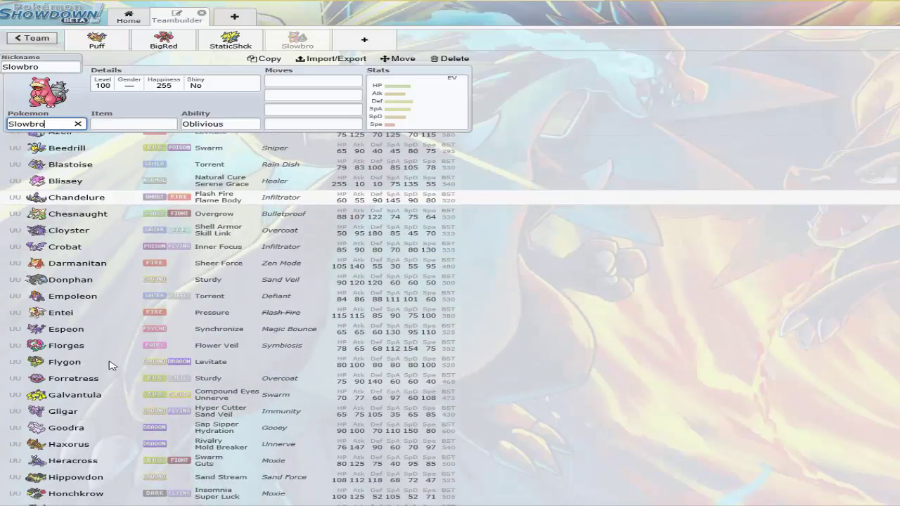
scroll(106, 375, down, 7)
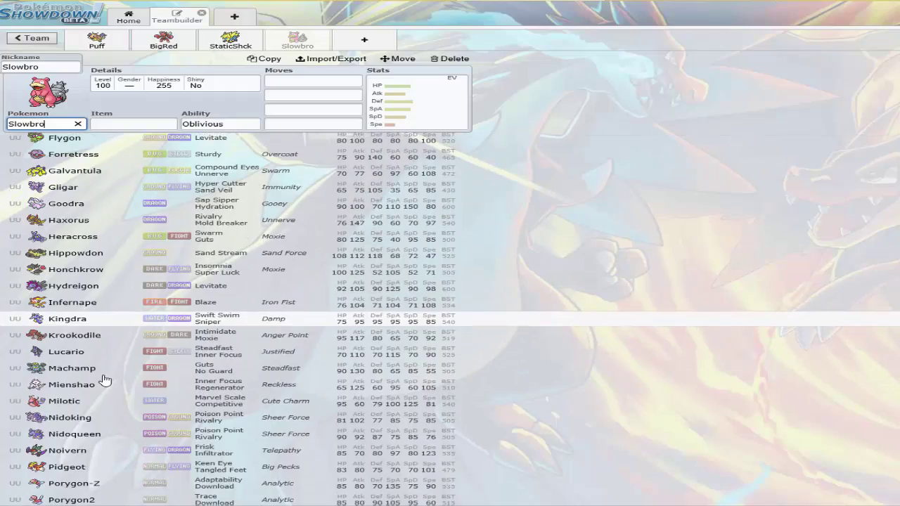
scroll(104, 386, down, 6)
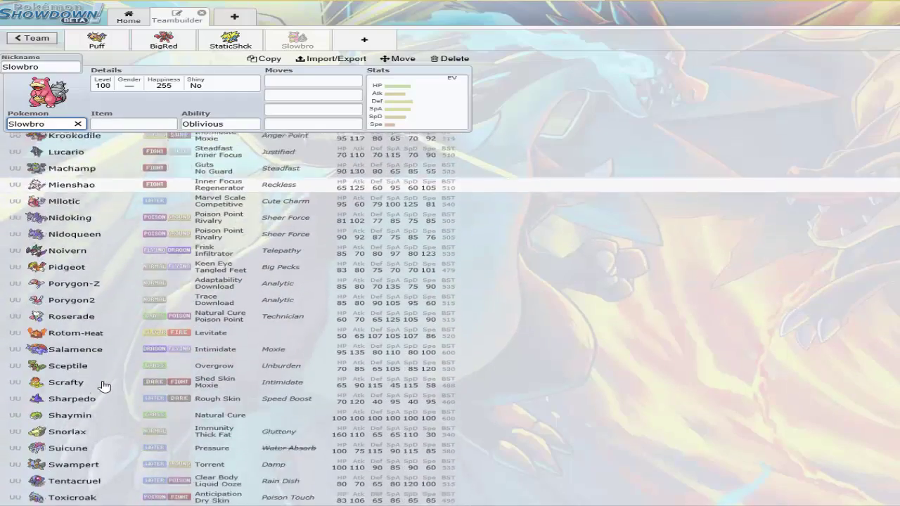
scroll(104, 387, down, 5)
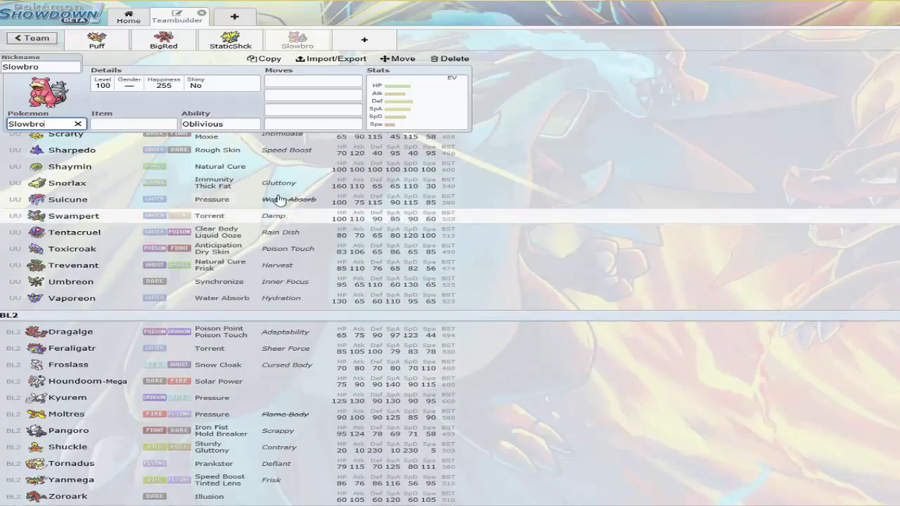
- Replace Slowbro's name with a 'water' search and browse results like Azumarill and Gyarados
double_click(32, 124)
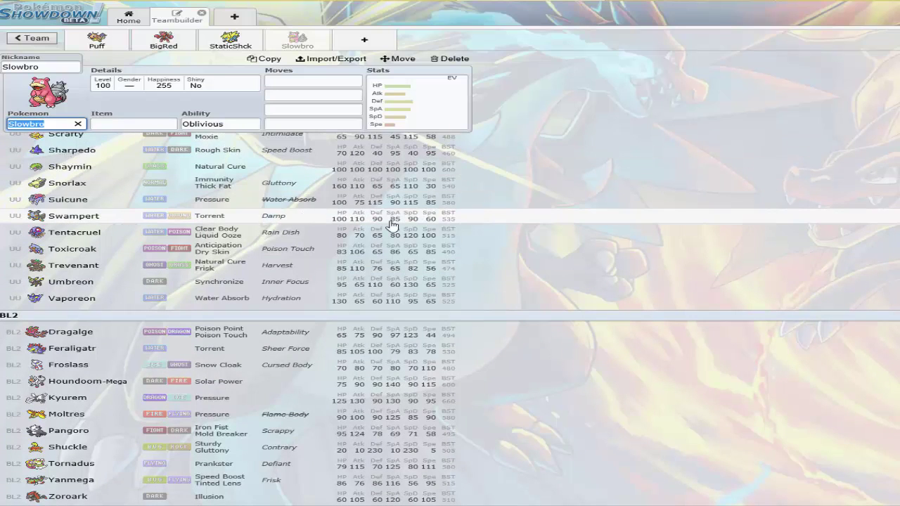
text(water)
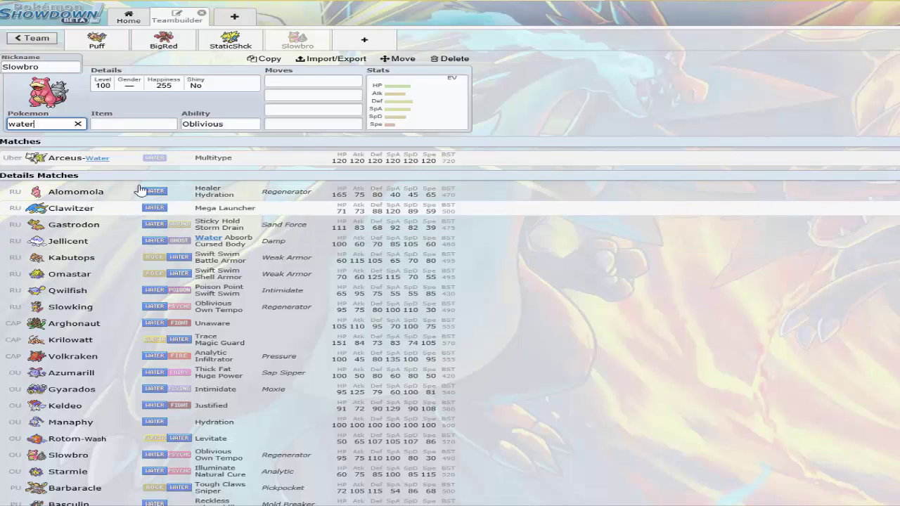
scroll(136, 214, down, 3)
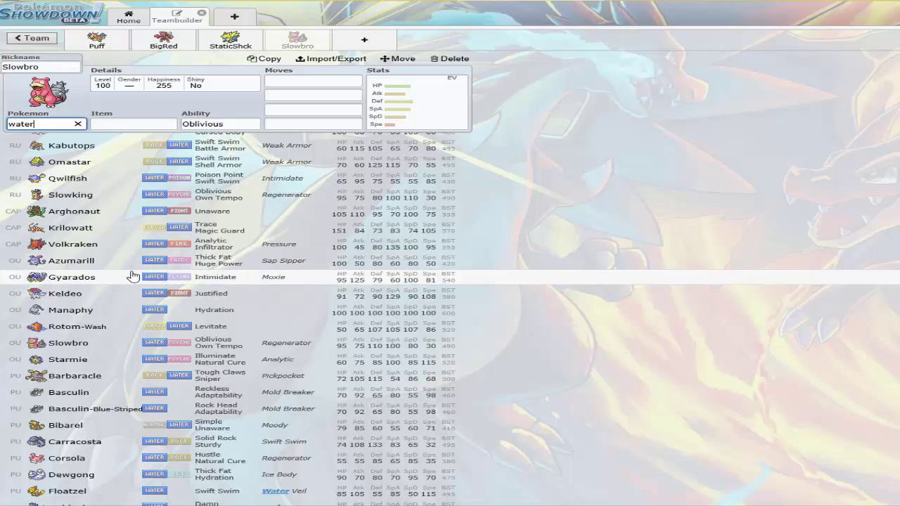
scroll(141, 281, down, 8)
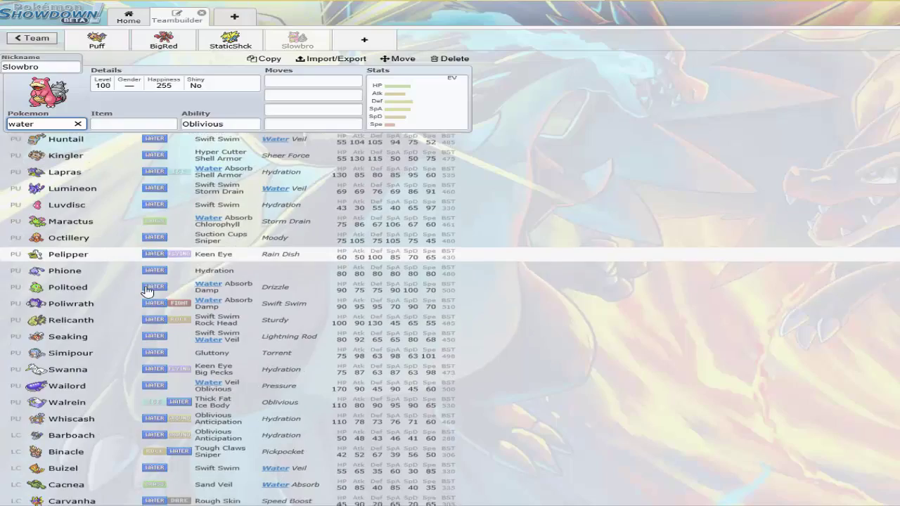
scroll(145, 242, up, 8)
- Search 'steel' instead of 'water', browse the matches, then select the search text to clear it
double_click(47, 123)
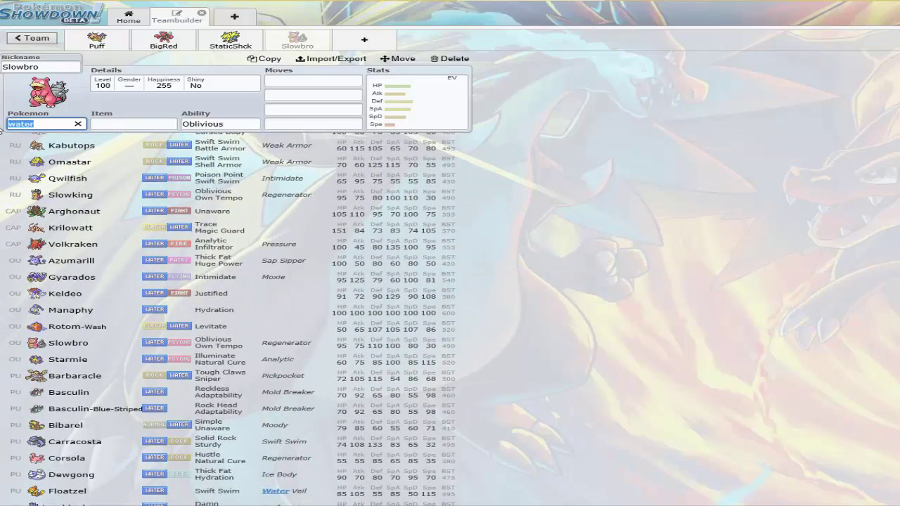
text(steel)
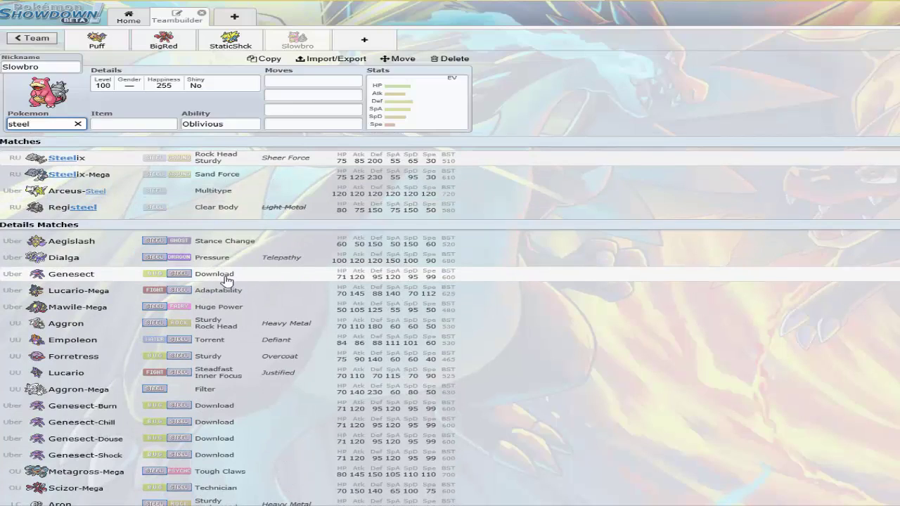
scroll(226, 281, down, 6)
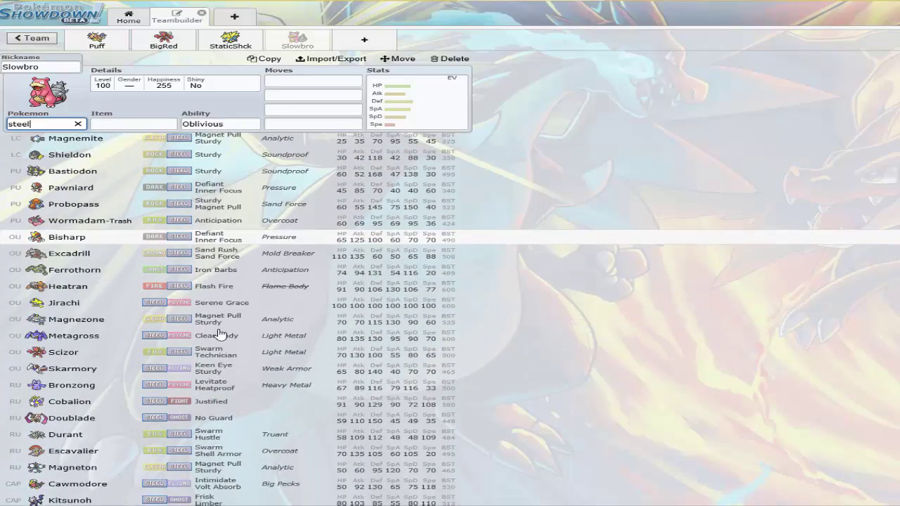
scroll(220, 333, down, 2)
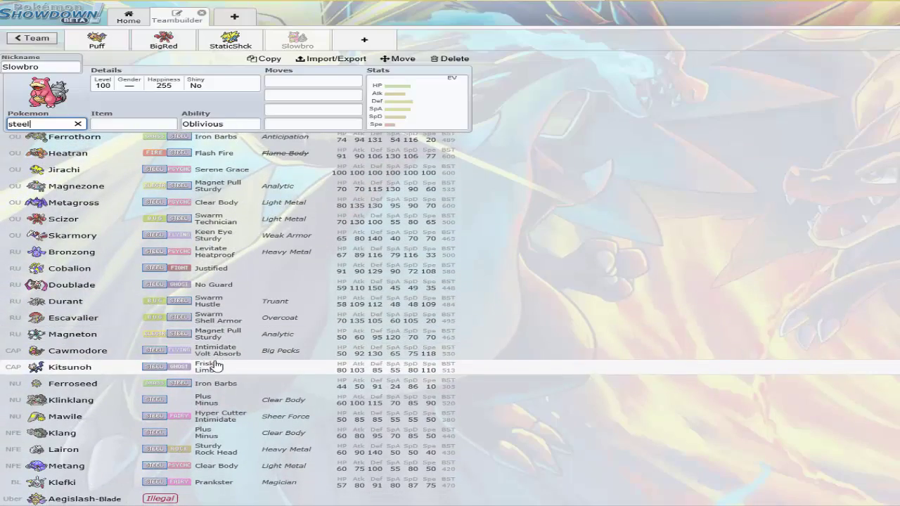
scroll(218, 355, up, 2)
scroll(218, 355, up, 6)
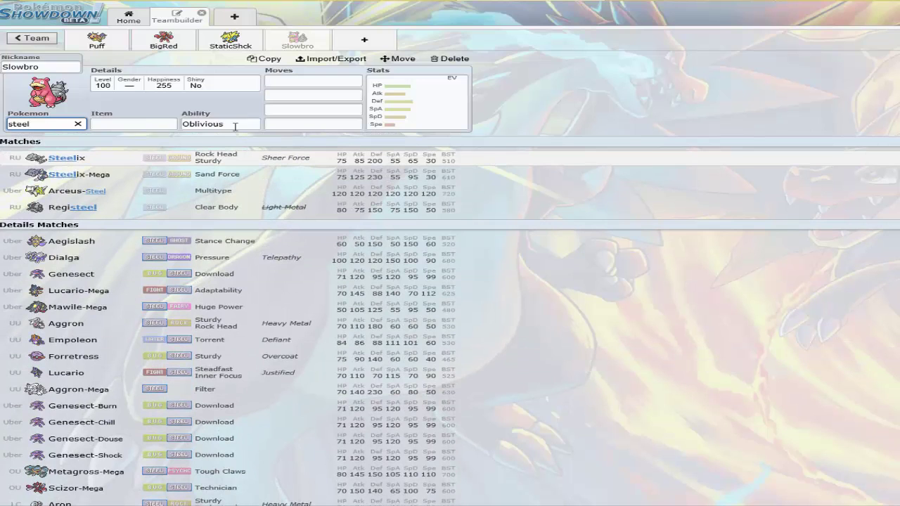
double_click(6, 125)
key(BackSpace)
scroll(317, 265, down, 1)
scroll(320, 267, up, 1)
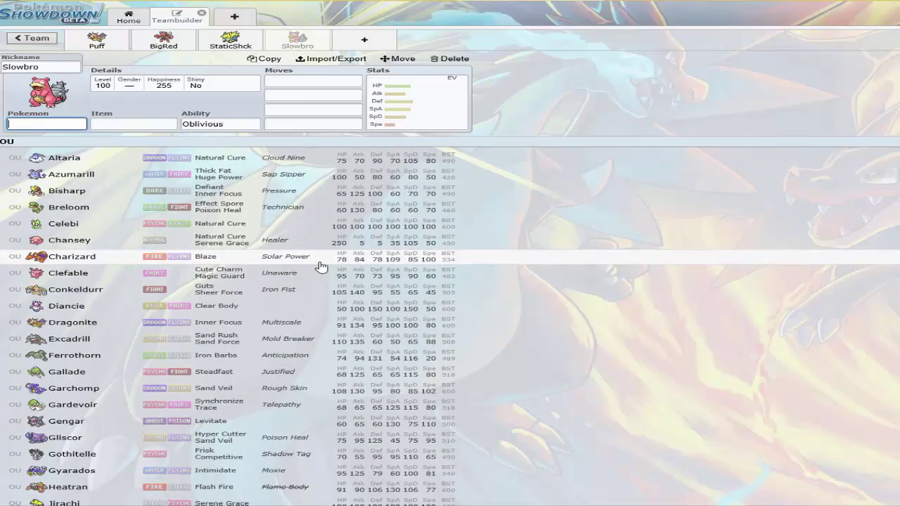
scroll(320, 267, down, 1)
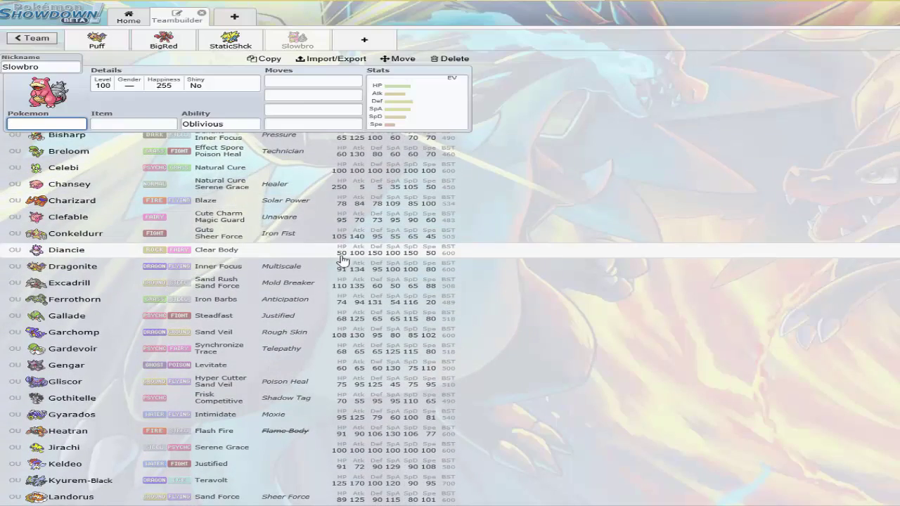
scroll(344, 264, down, 1)
scroll(345, 264, down, 2)
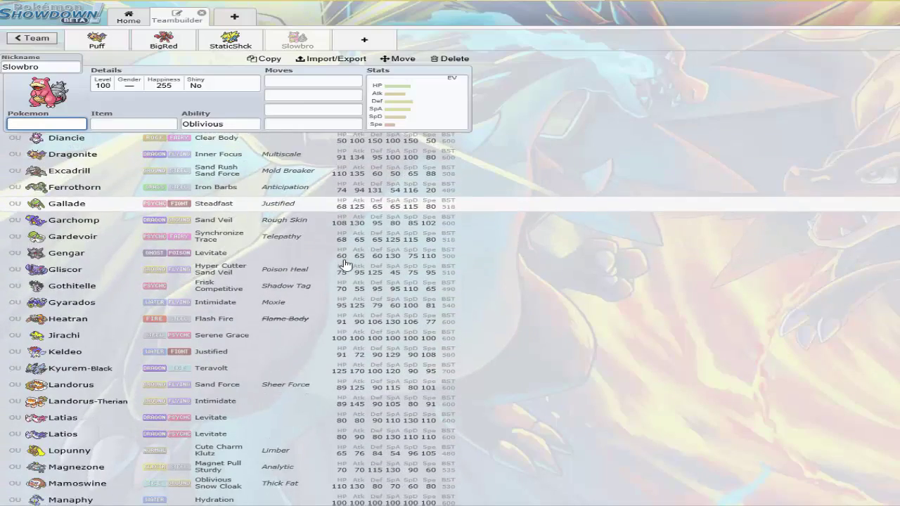
scroll(345, 264, down, 1)
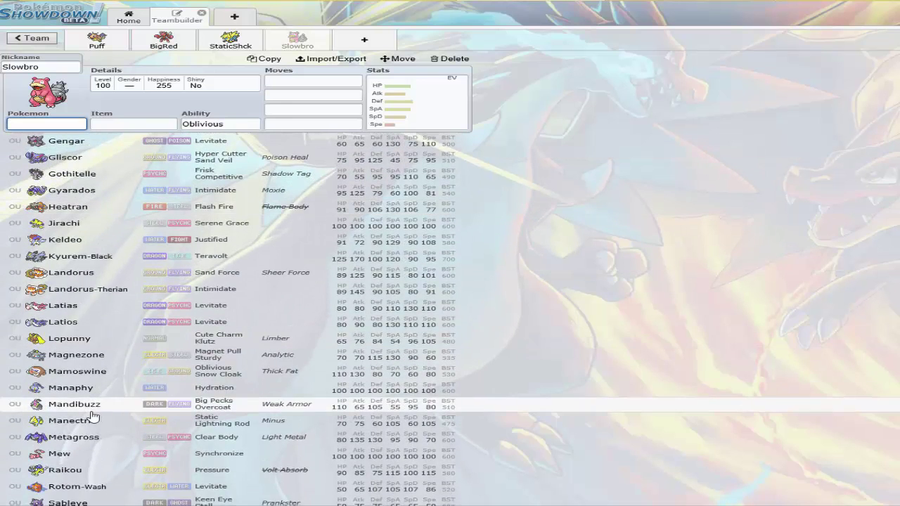
scroll(105, 411, down, 1)
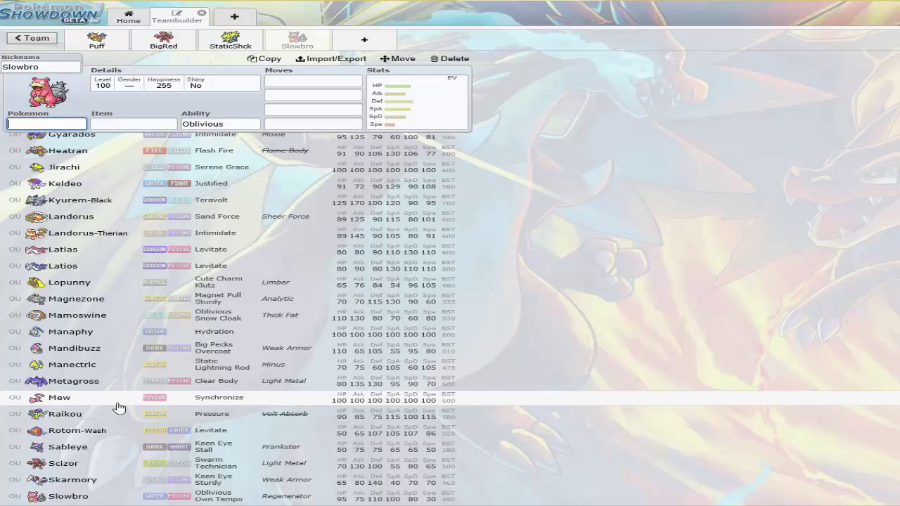
scroll(118, 408, down, 1)
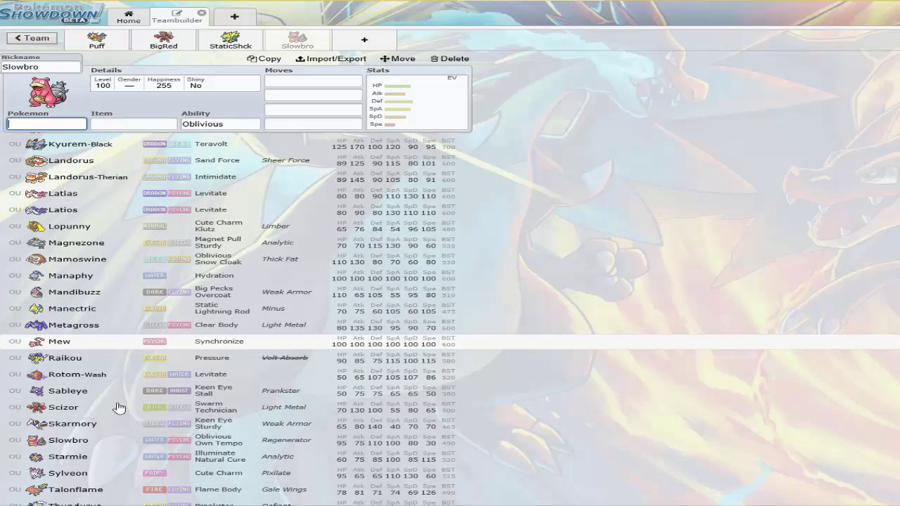
scroll(118, 408, down, 1)
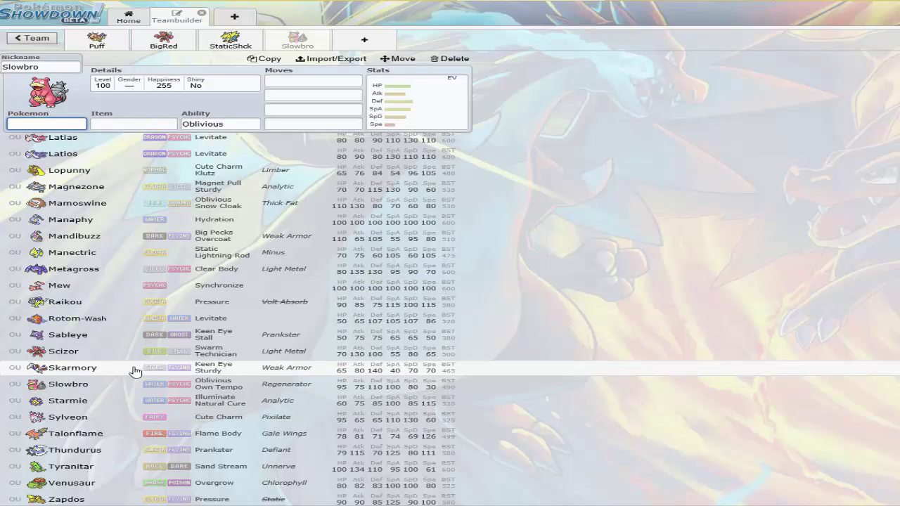
scroll(134, 372, down, 1)
scroll(134, 371, down, 1)
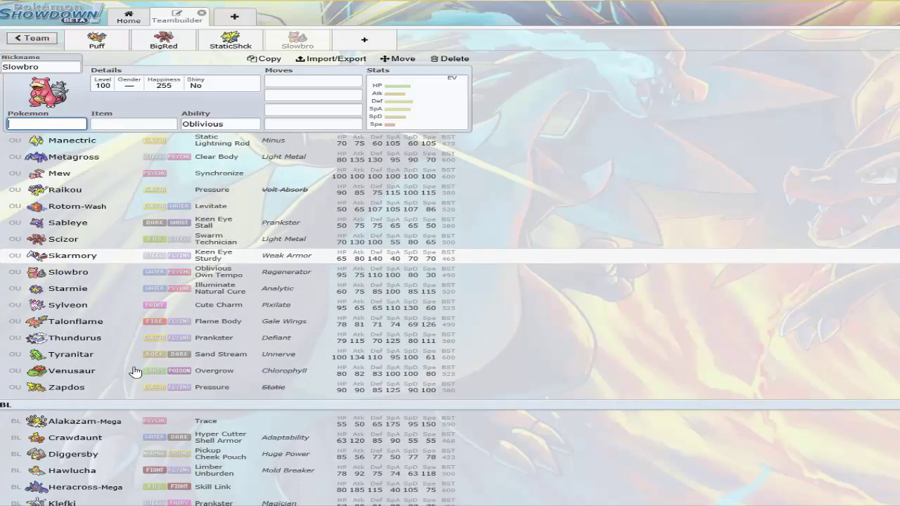
scroll(135, 371, down, 2)
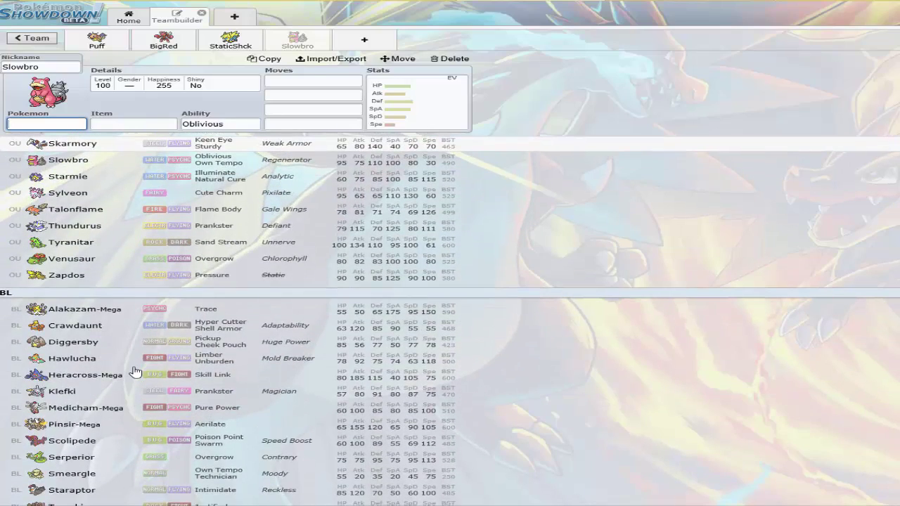
scroll(135, 371, down, 1)
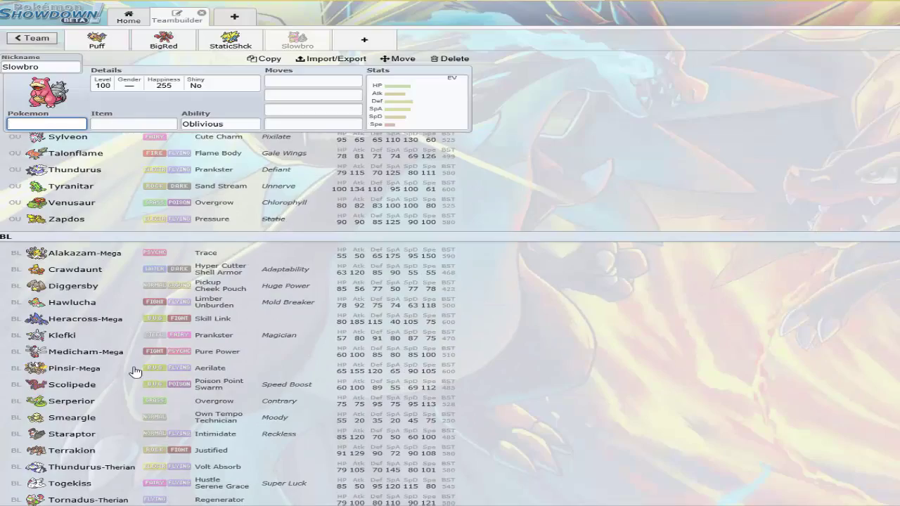
scroll(135, 371, down, 5)
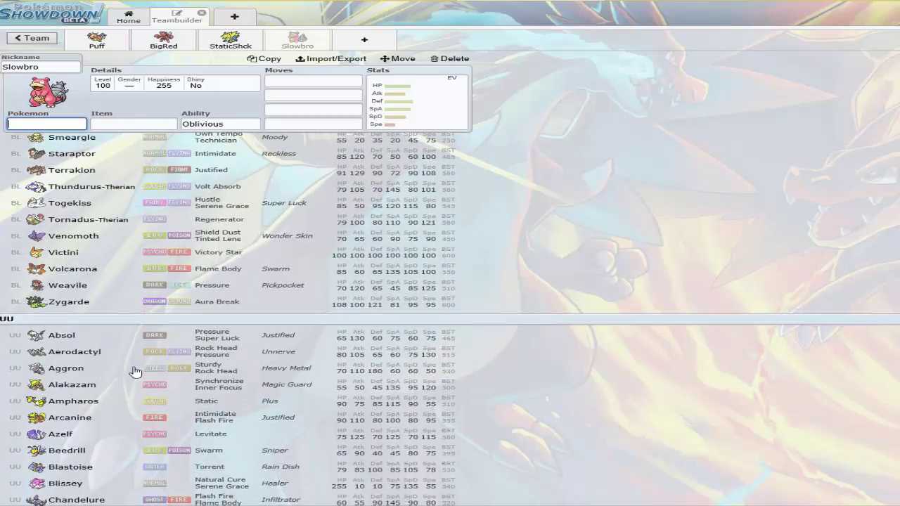
scroll(135, 372, down, 4)
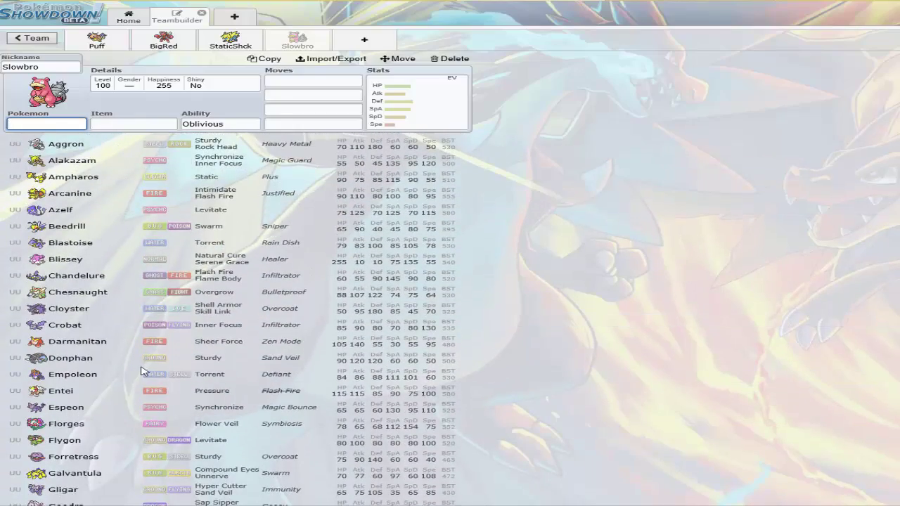
scroll(141, 371, down, 1)
scroll(556, 335, down, 2)
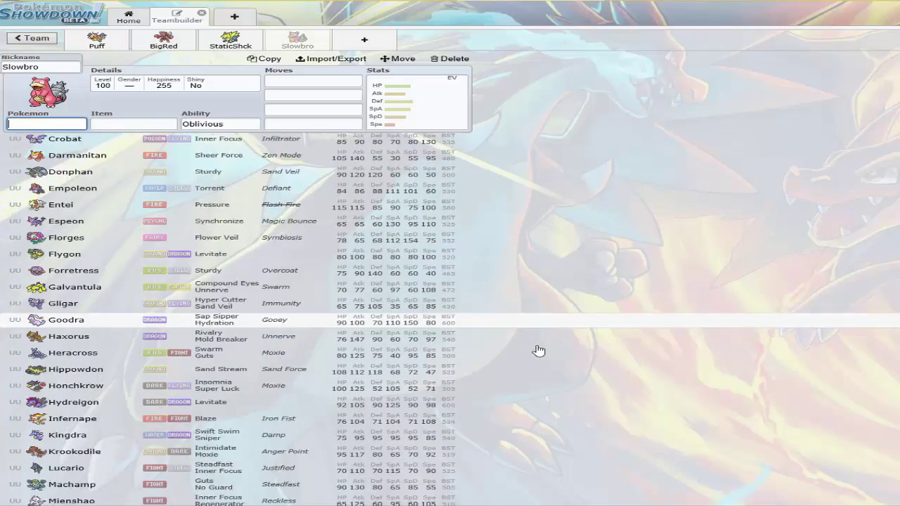
scroll(541, 352, down, 3)
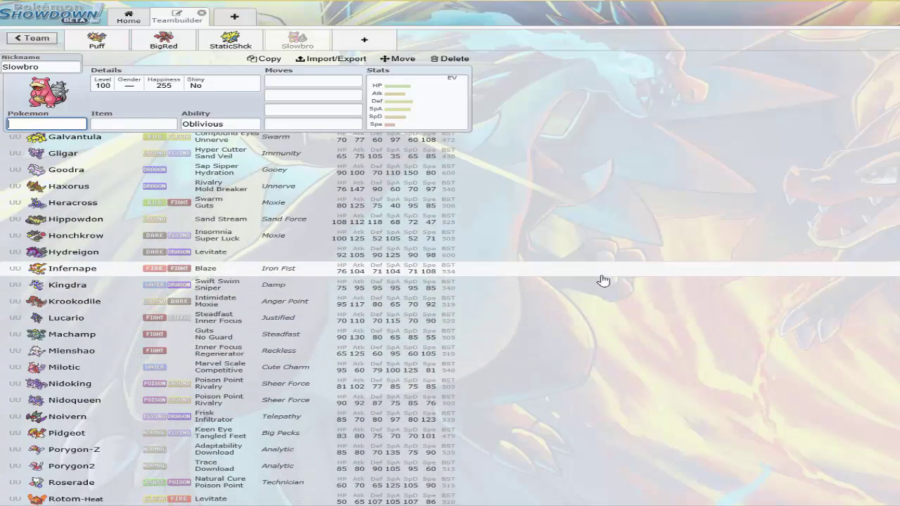
scroll(422, 337, down, 1)
scroll(390, 349, down, 1)
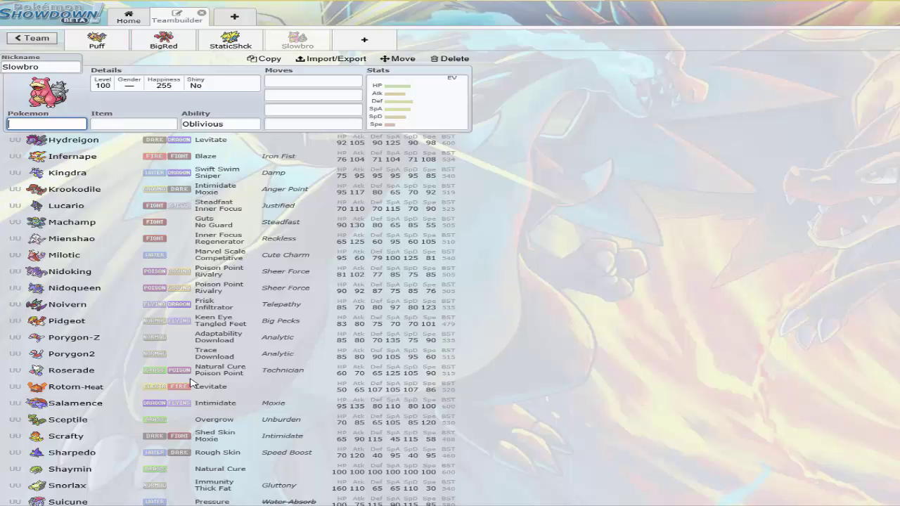
scroll(190, 382, down, 2)
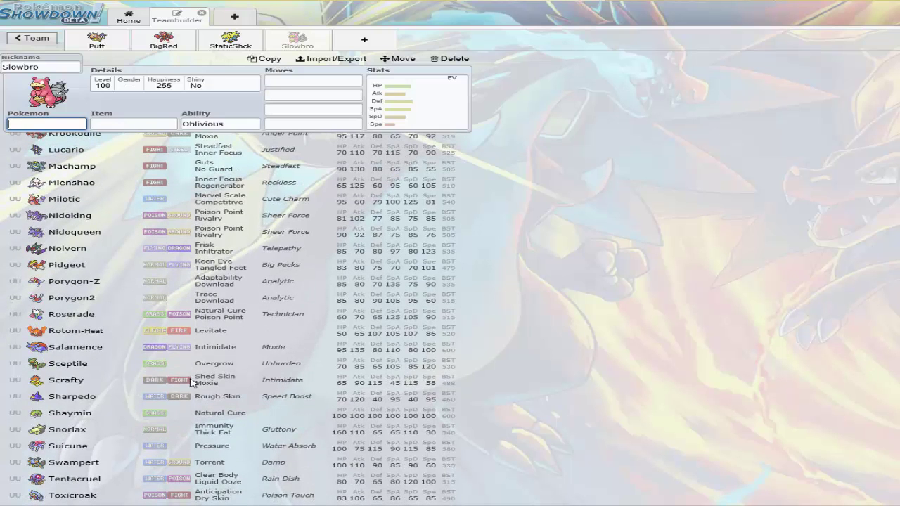
scroll(204, 366, down, 2)
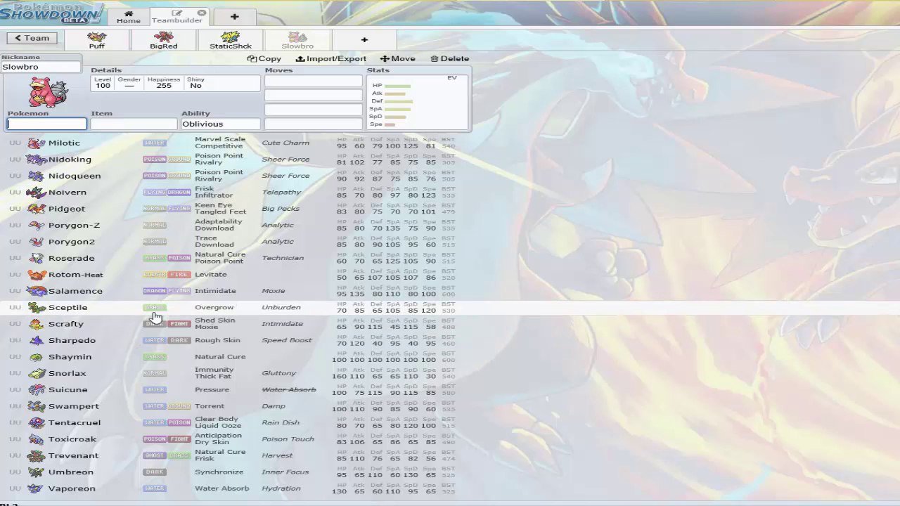
scroll(117, 408, down, 2)
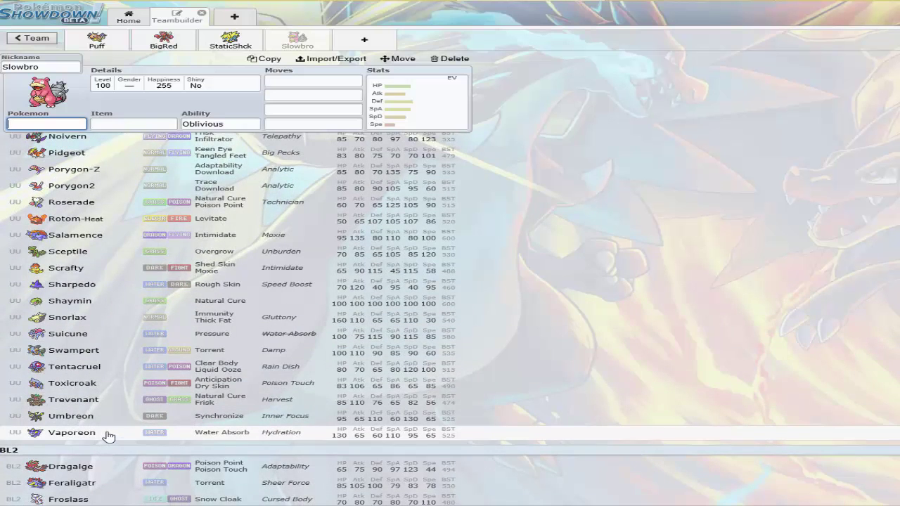
scroll(107, 439, down, 5)
scroll(107, 436, down, 3)
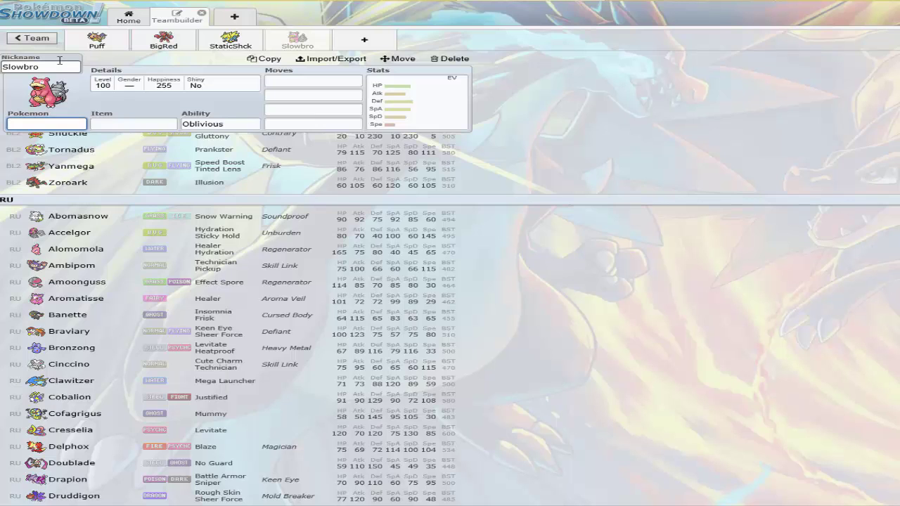
- Put Sylveon in the fourth slot with Pixilate and Leftovers
text(sylv)
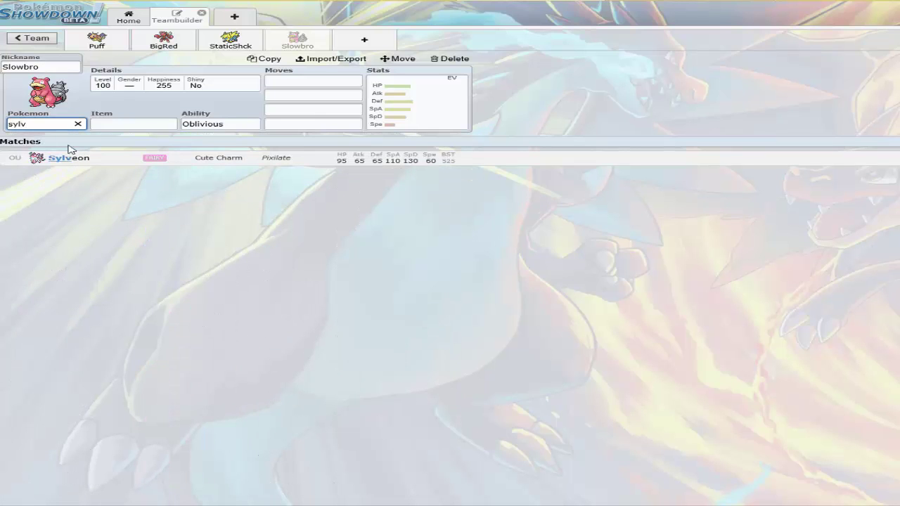
click(77, 158)
click(240, 123)
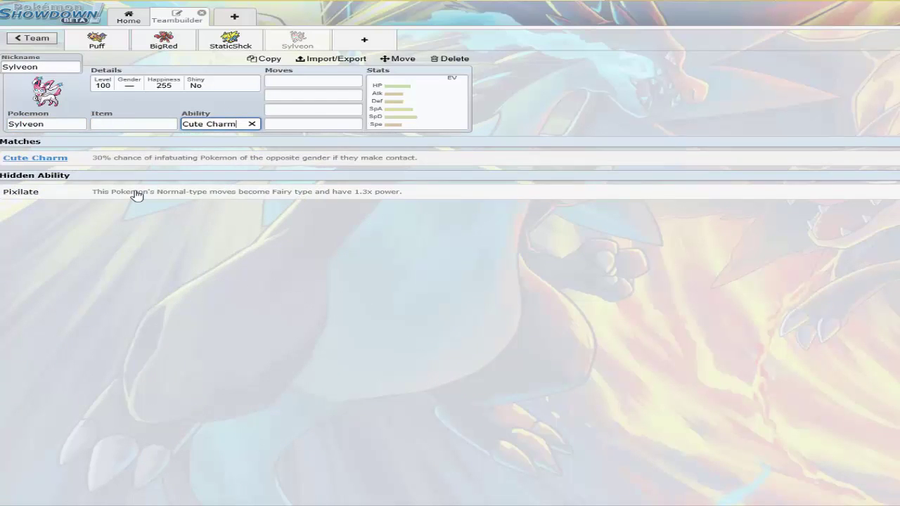
click(137, 195)
click(121, 125)
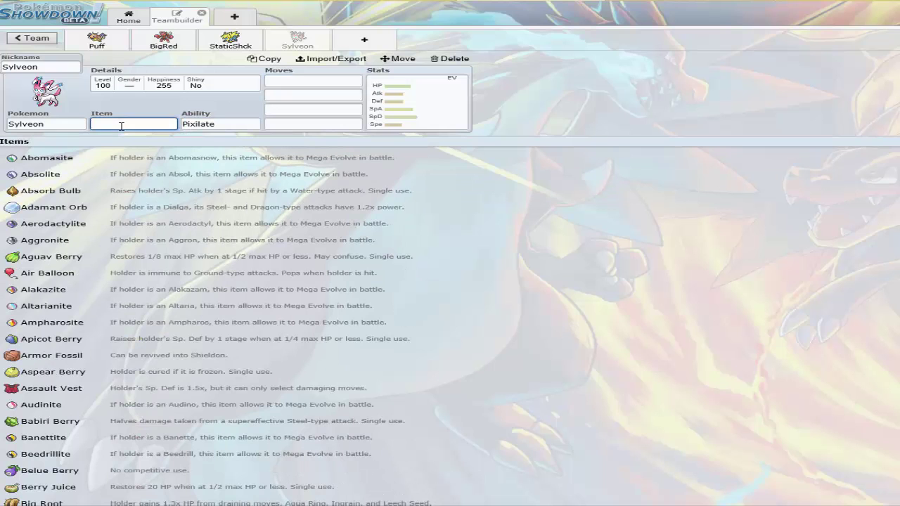
text(lef)
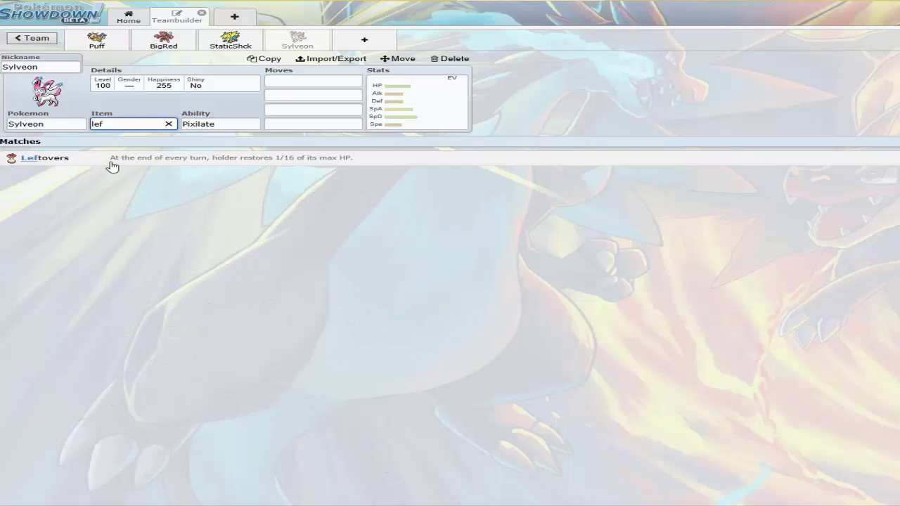
click(111, 159)
- Set Sylveon's EVs to 252 HP / 4 SpA / 252 SpD with a Calm nature
click(421, 91)
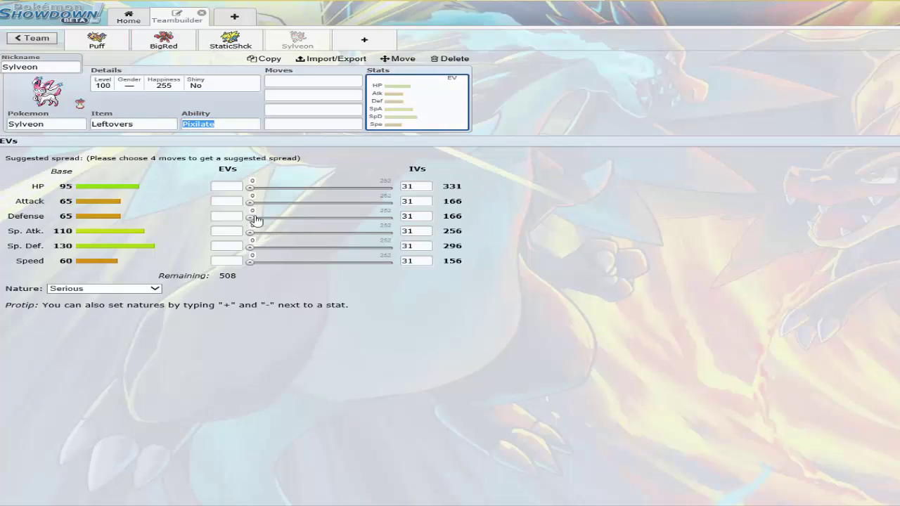
drag(250, 247, 394, 247)
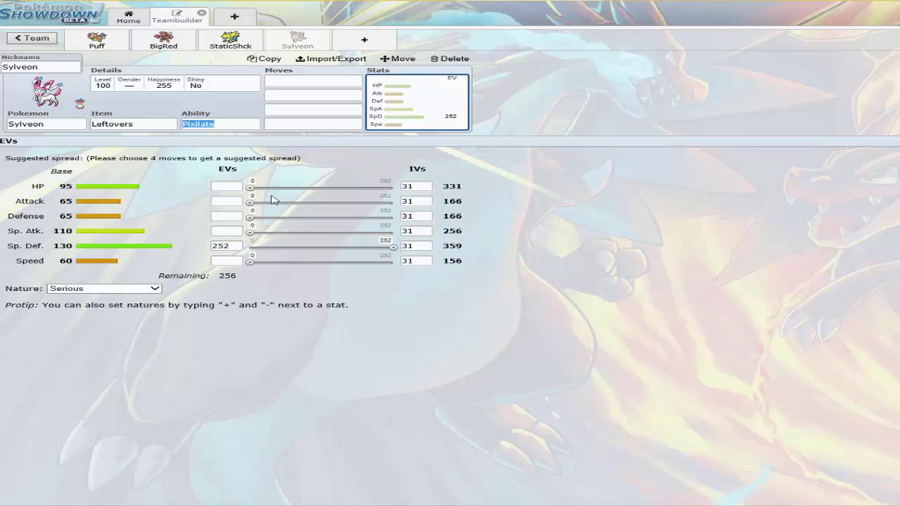
drag(251, 188, 393, 187)
click(154, 288)
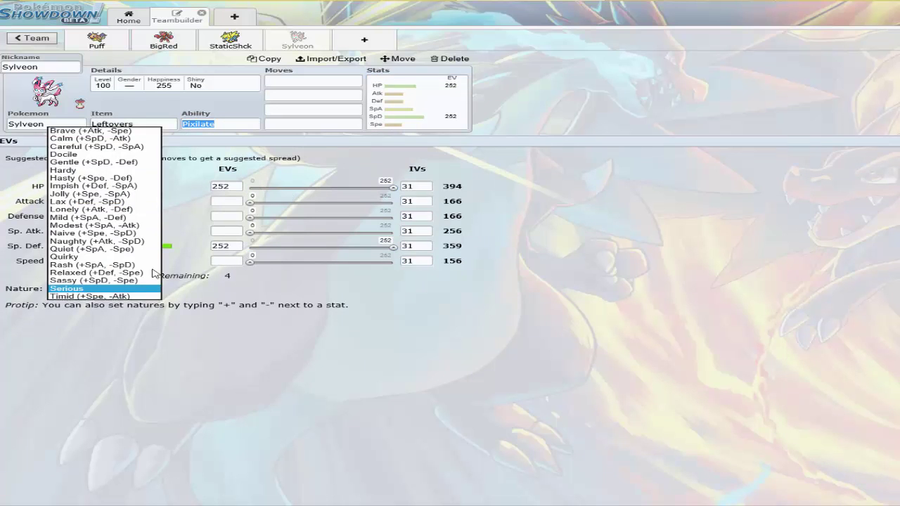
click(129, 138)
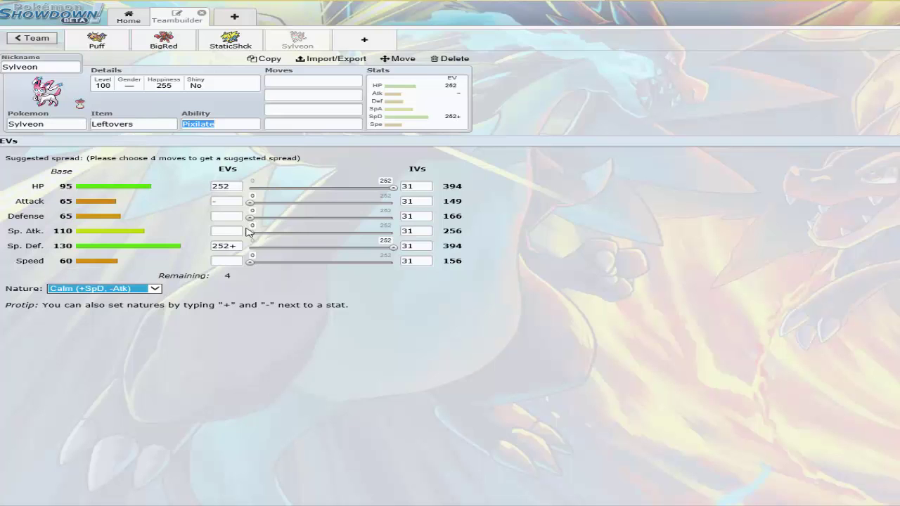
drag(248, 233, 291, 241)
- Give Sylveon Hyper Voice, Hidden Power Fire and Protect as its first three moves
click(296, 81)
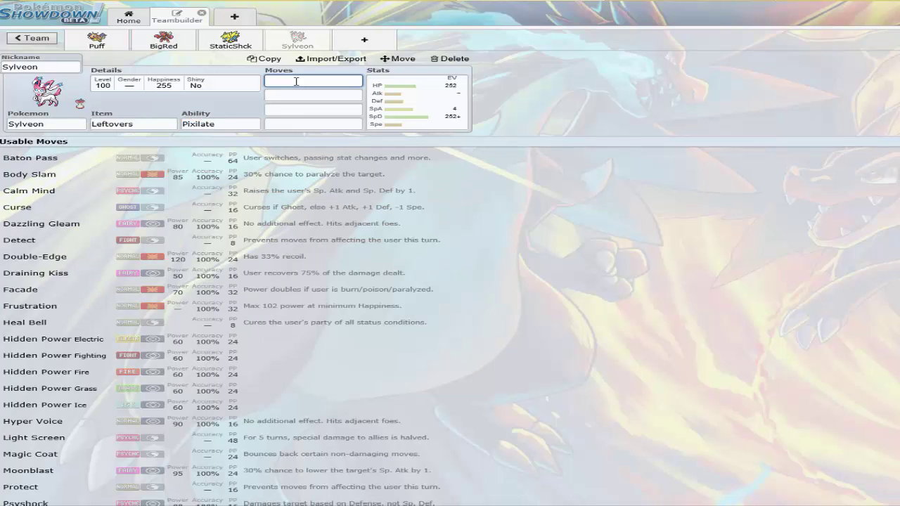
text(hyper)
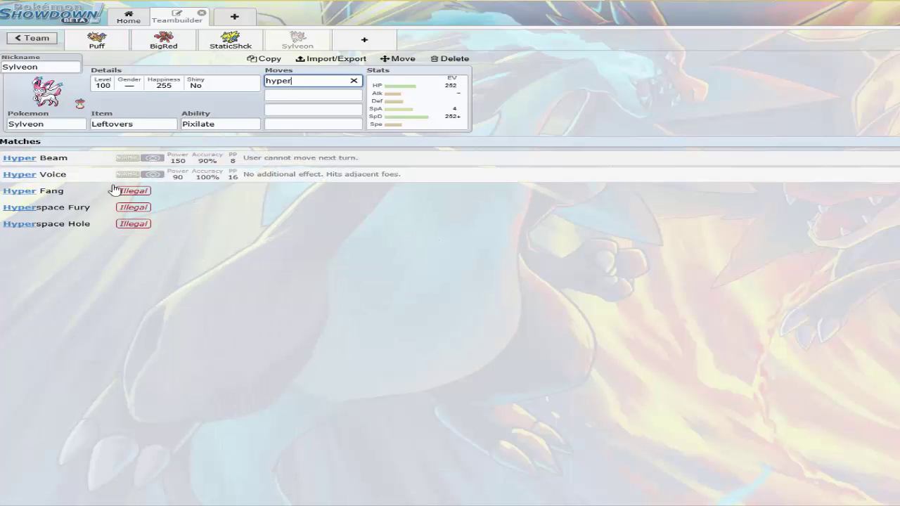
click(116, 175)
text(h)
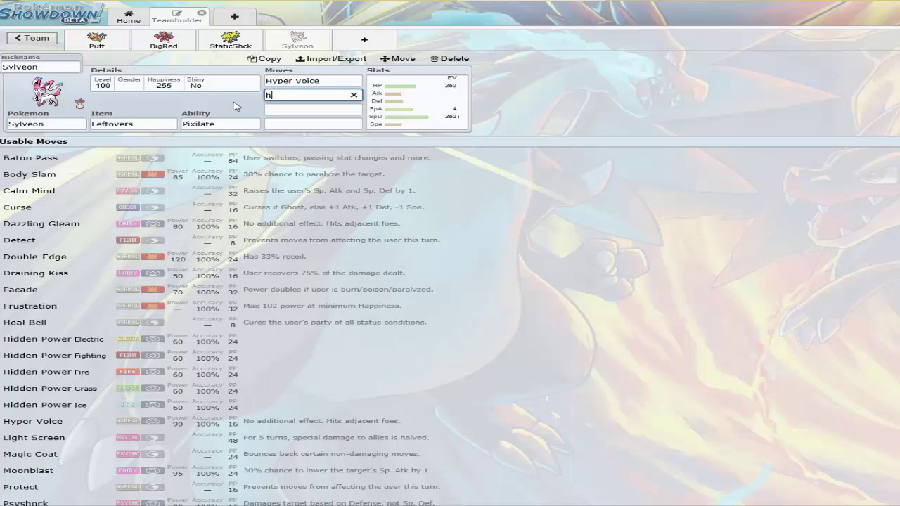
text(idde)
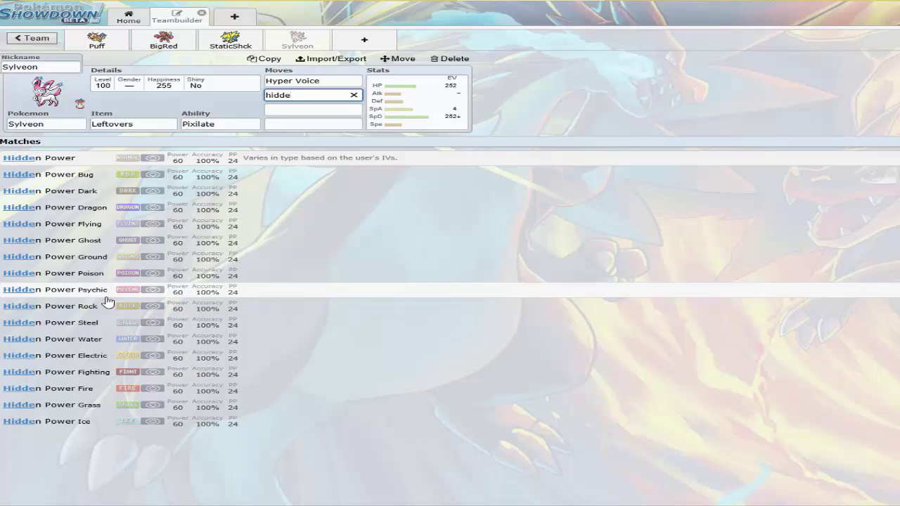
click(113, 388)
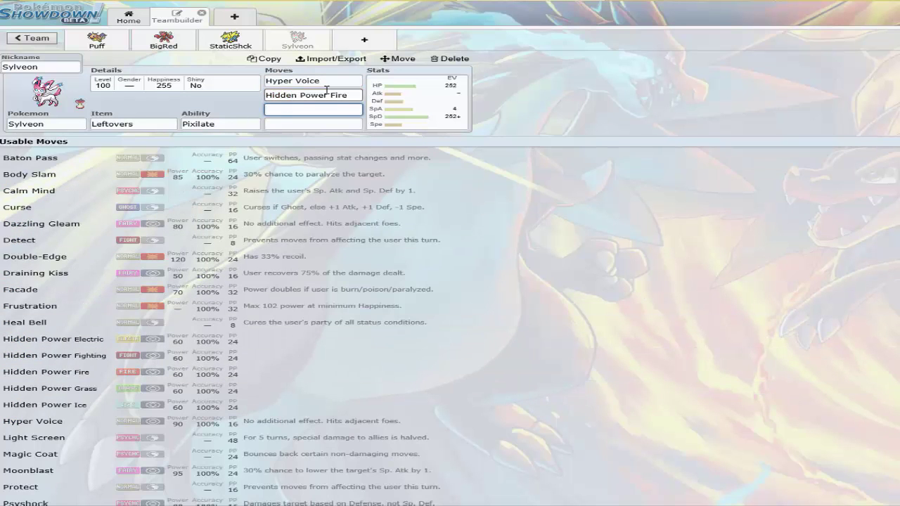
text(prpo)
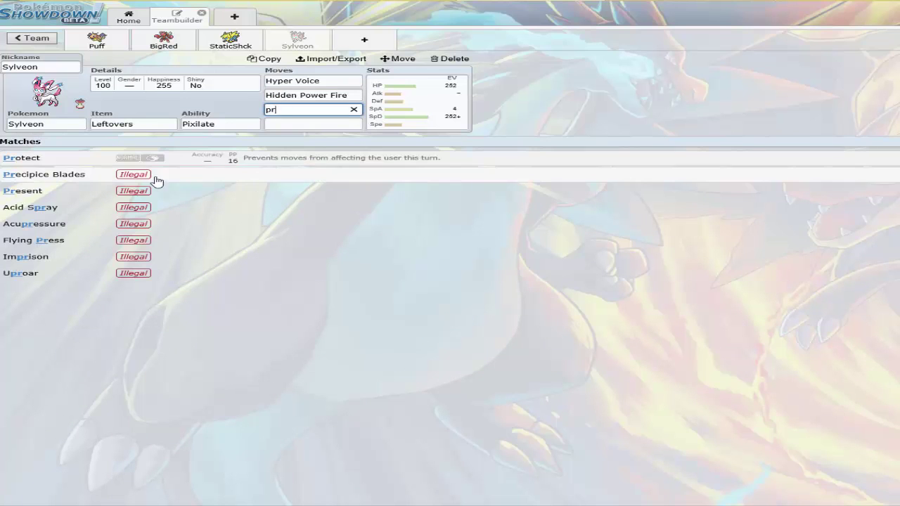
click(110, 157)
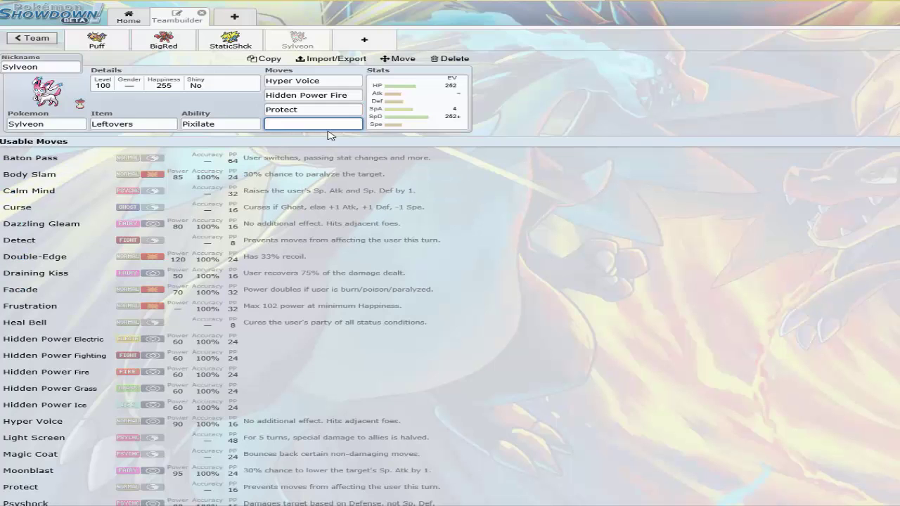
- Replace Hidden Power Fire with Heal Bell and add Wish as Sylveon's fourth move
click(352, 95)
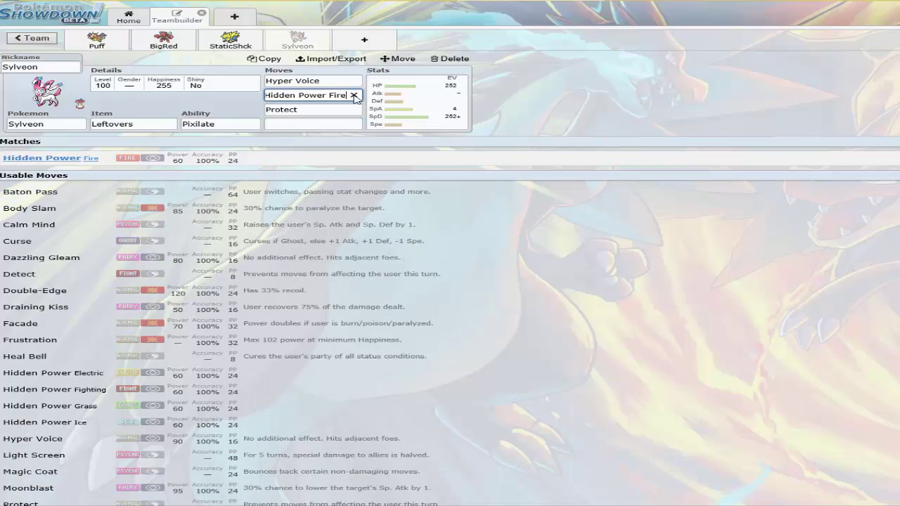
key(Tab)
key(Tab)
click(343, 95)
text(heal)
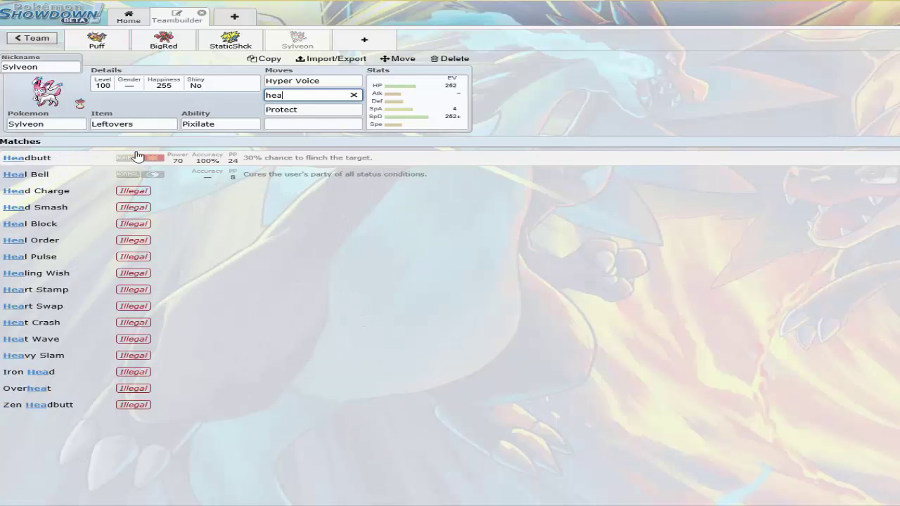
key(Return)
key(Return)
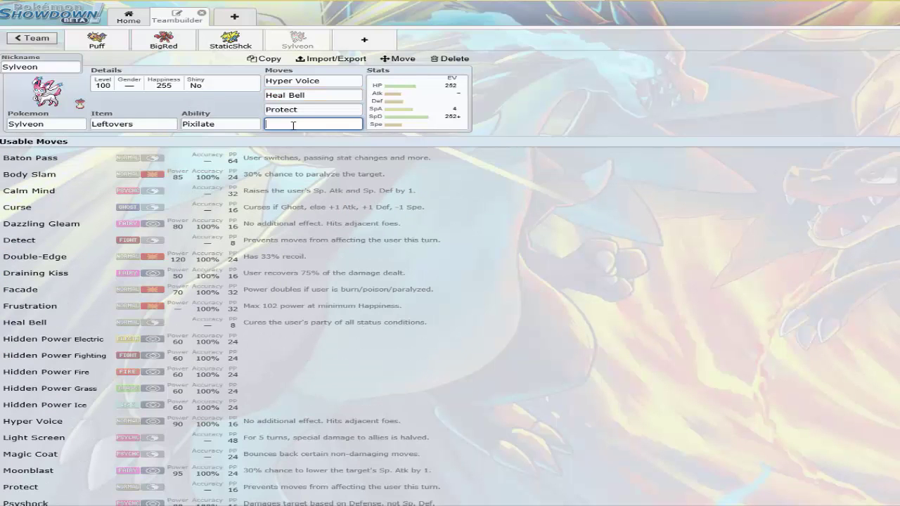
text(wish)
key(Return)
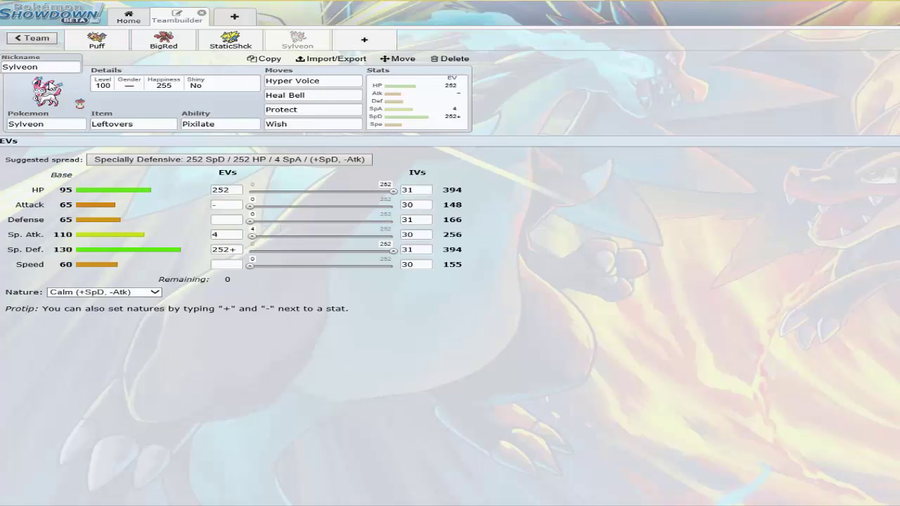
click(52, 71)
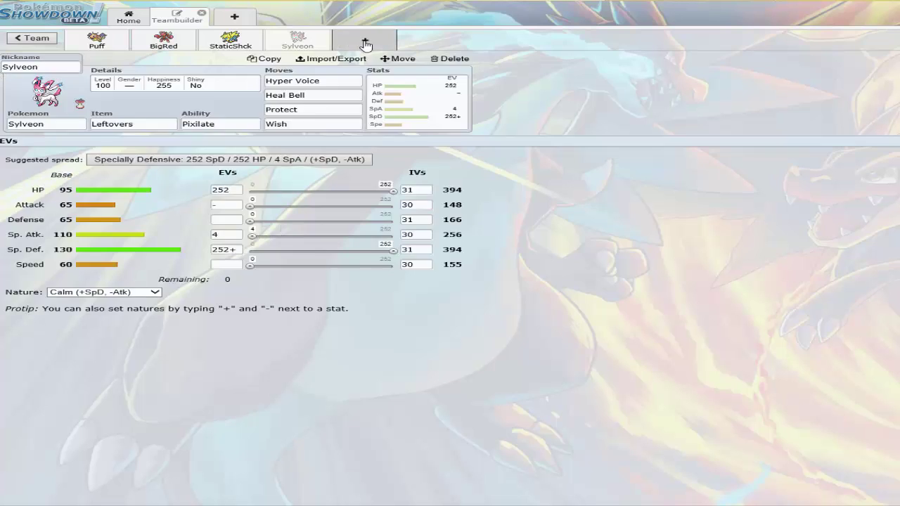
- Set the StaticShck Manectric-Mega to shiny in its details
click(363, 40)
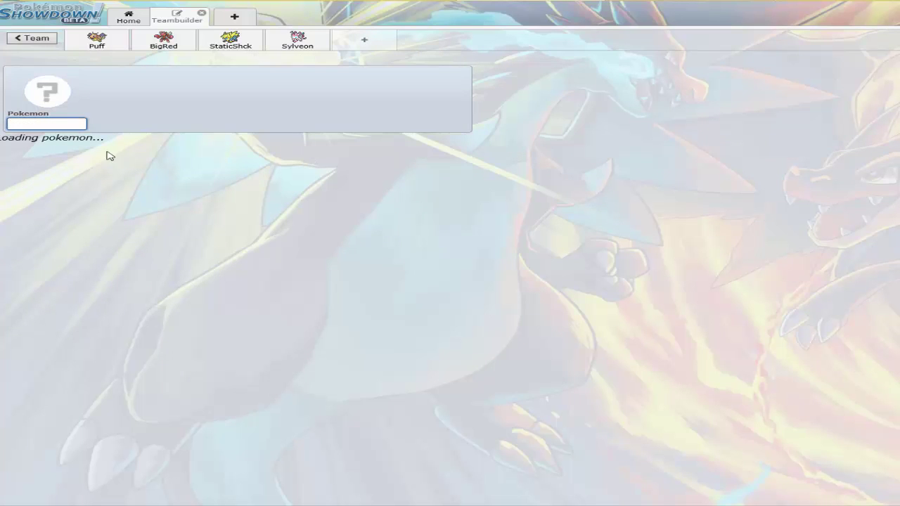
click(219, 47)
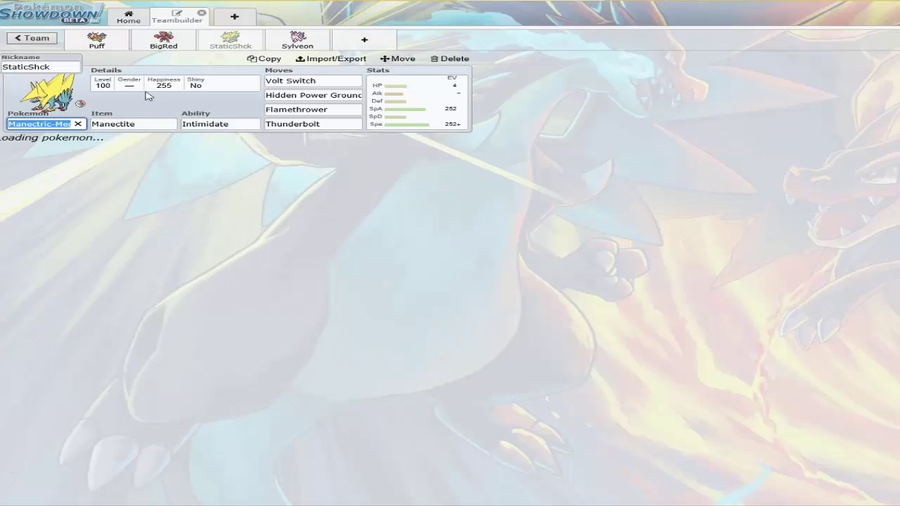
key(Tab)
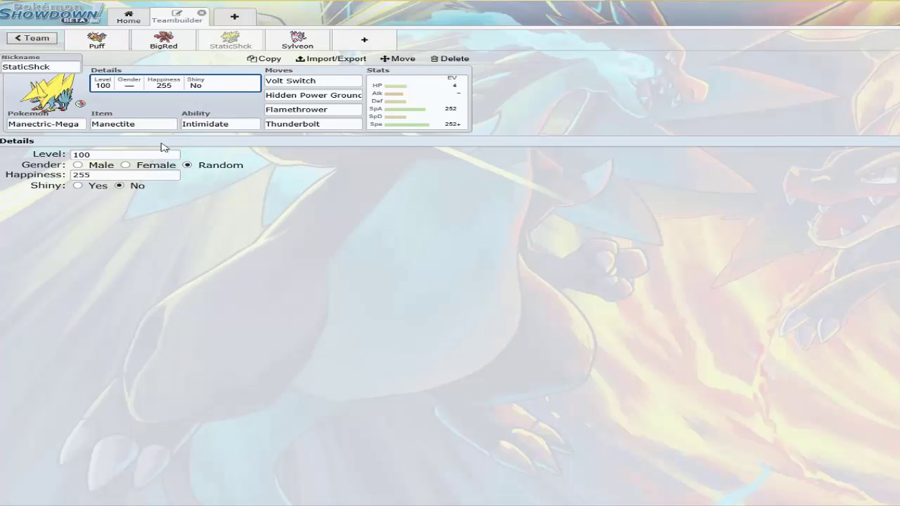
click(96, 187)
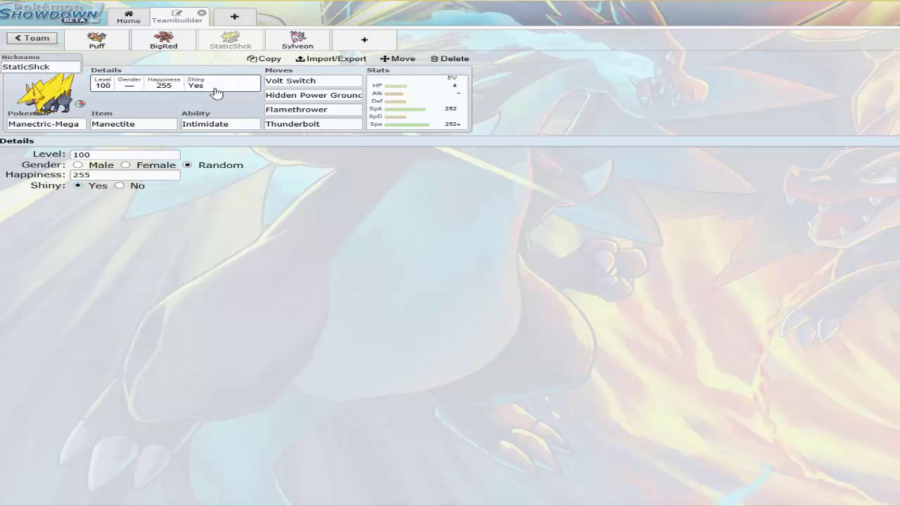
- Set Sylveon to shiny as well
click(286, 46)
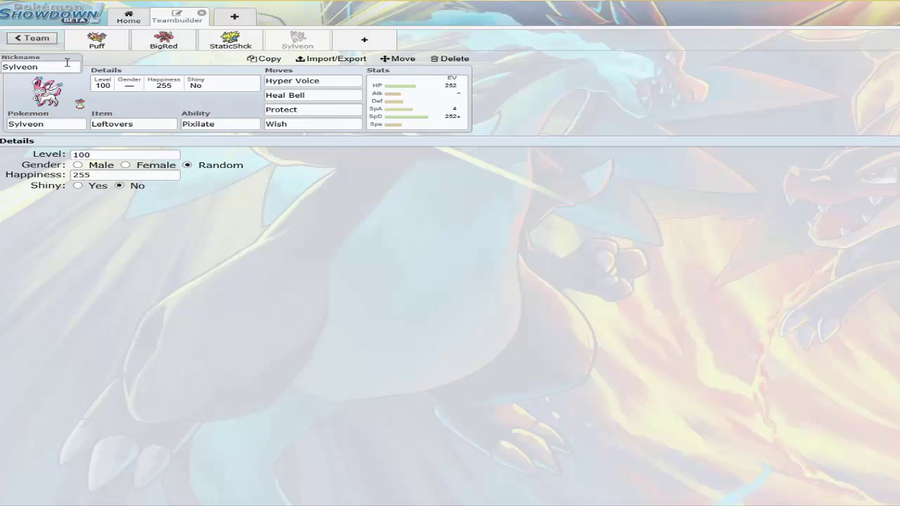
click(161, 84)
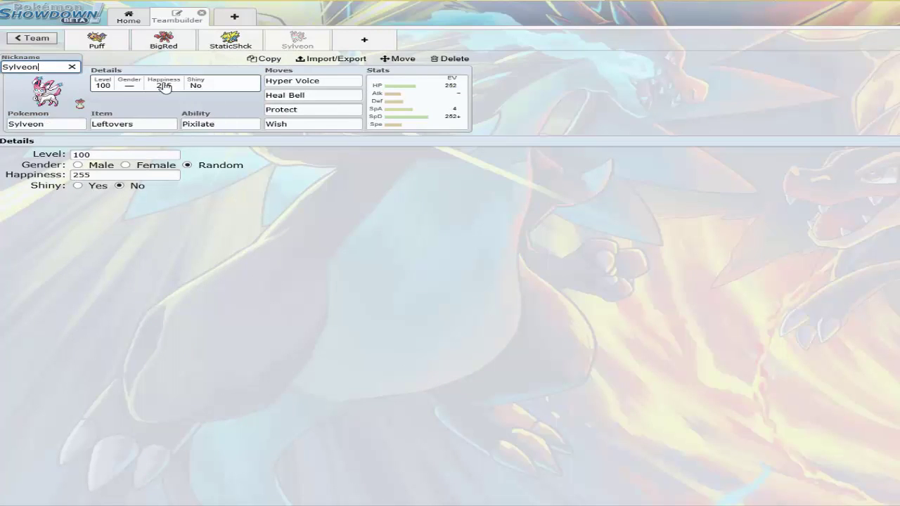
click(77, 186)
- Start a new team slot, search 'steel' and browse the Steel-type results, settling on Lucario
click(378, 40)
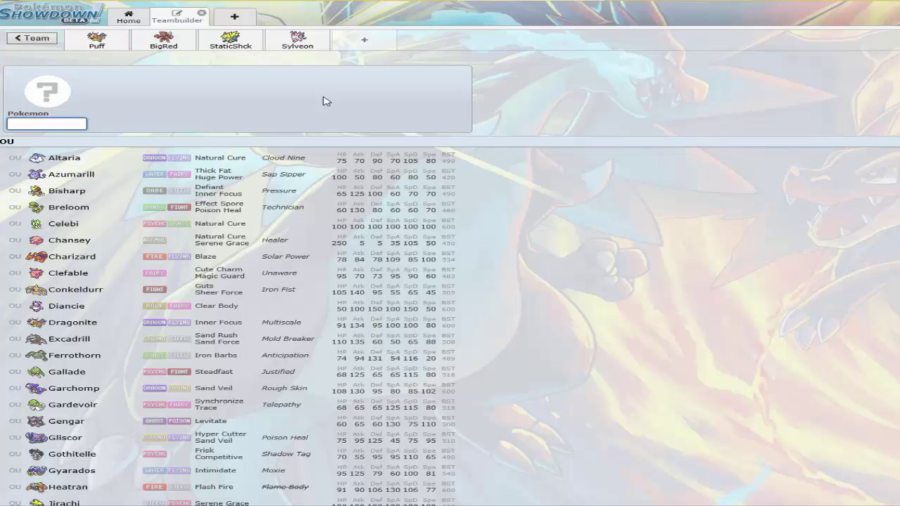
text(sd)
key(BackSpace)
key(BackSpace)
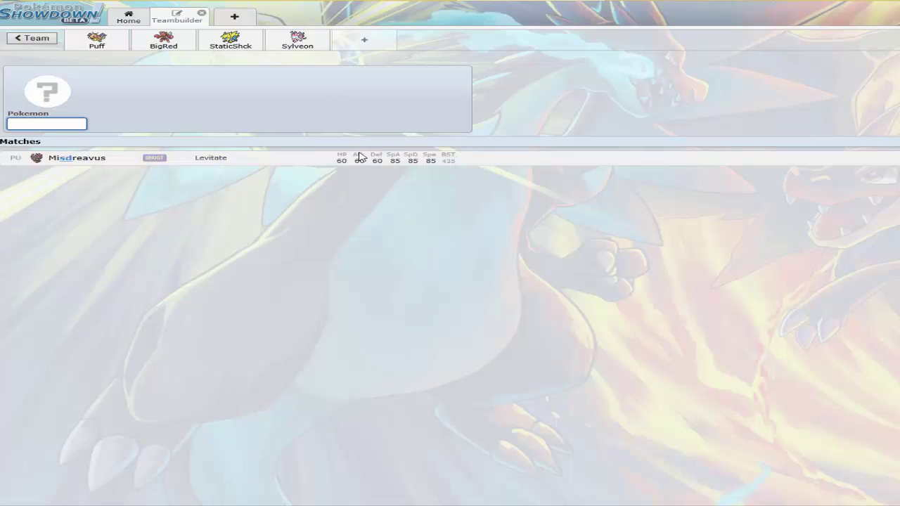
text(steel)
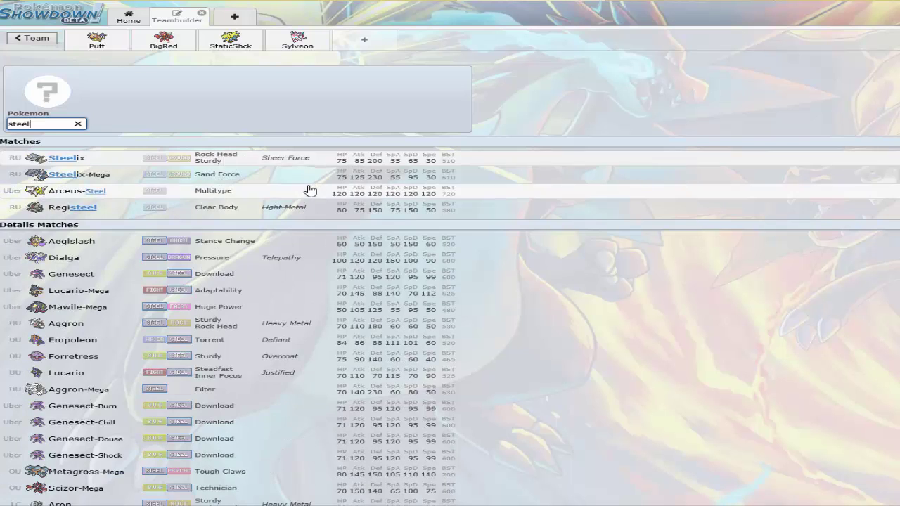
scroll(278, 169, down, 1)
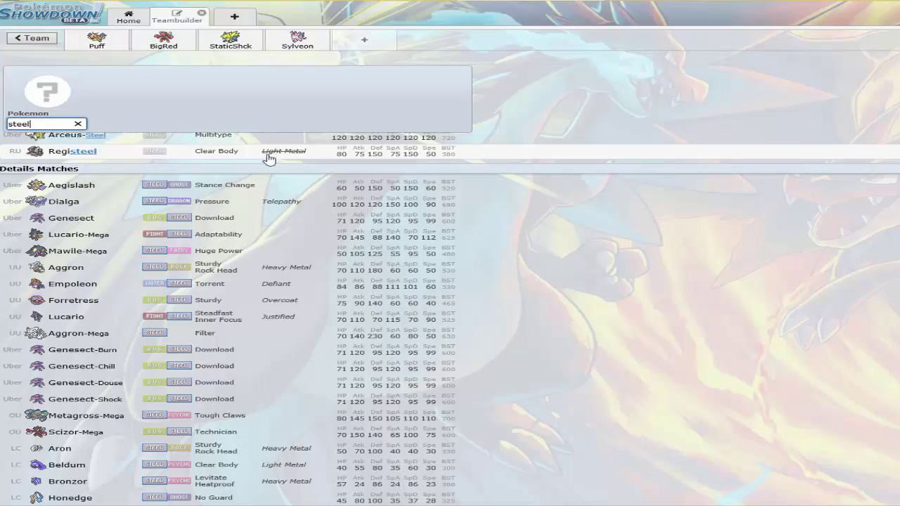
scroll(268, 161, down, 8)
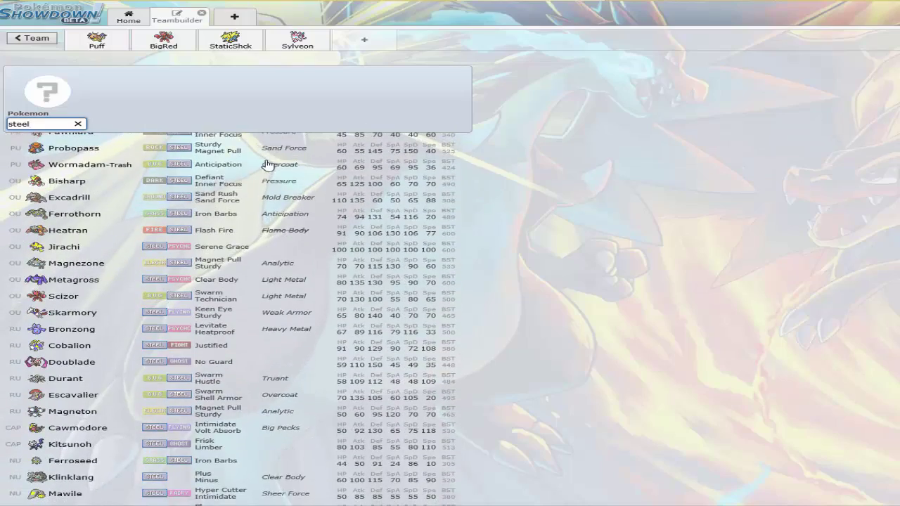
scroll(239, 179, down, 1)
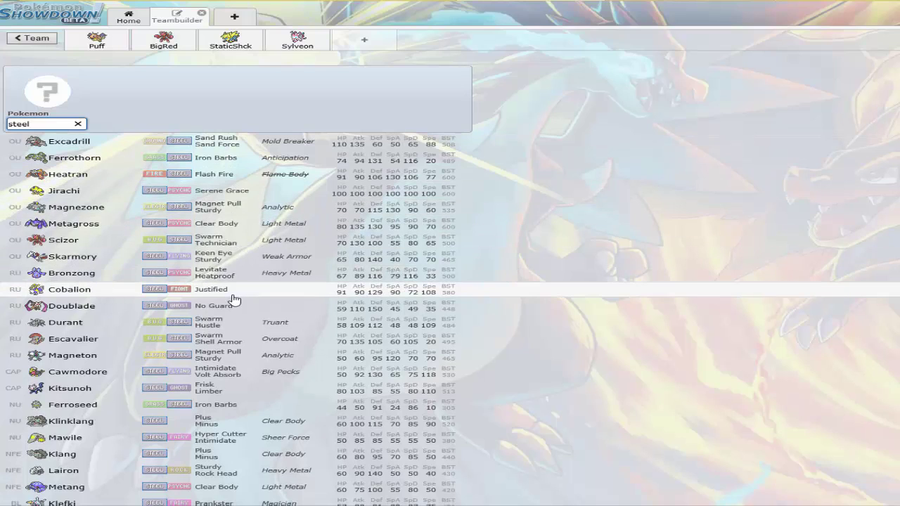
scroll(235, 299, down, 1)
scroll(234, 300, up, 3)
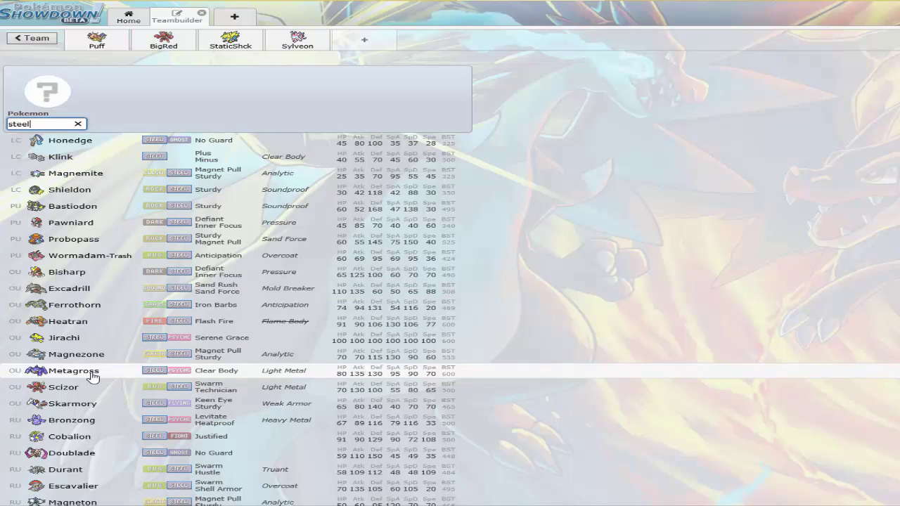
scroll(96, 283, up, 4)
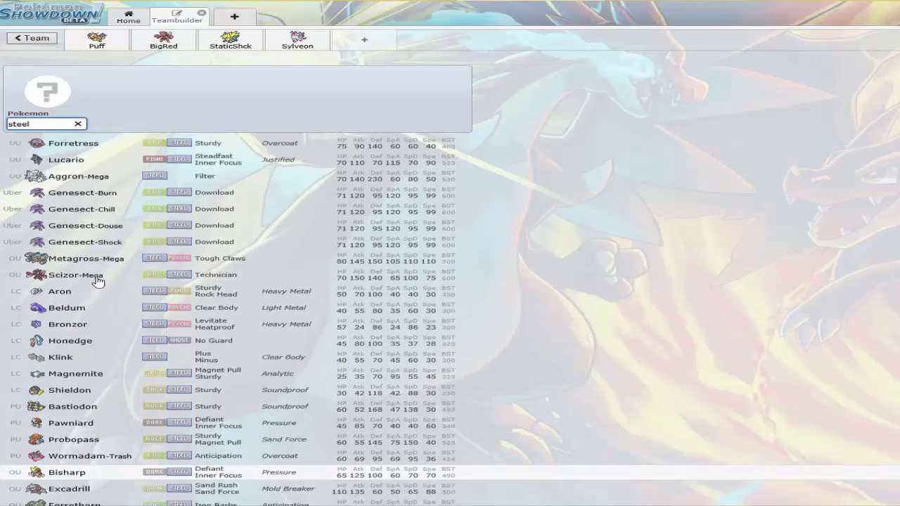
scroll(97, 281, up, 4)
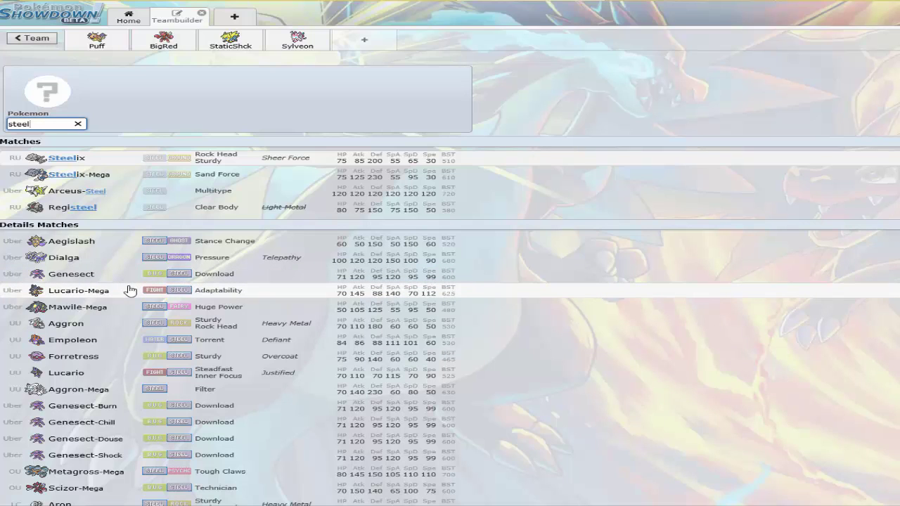
scroll(130, 290, down, 2)
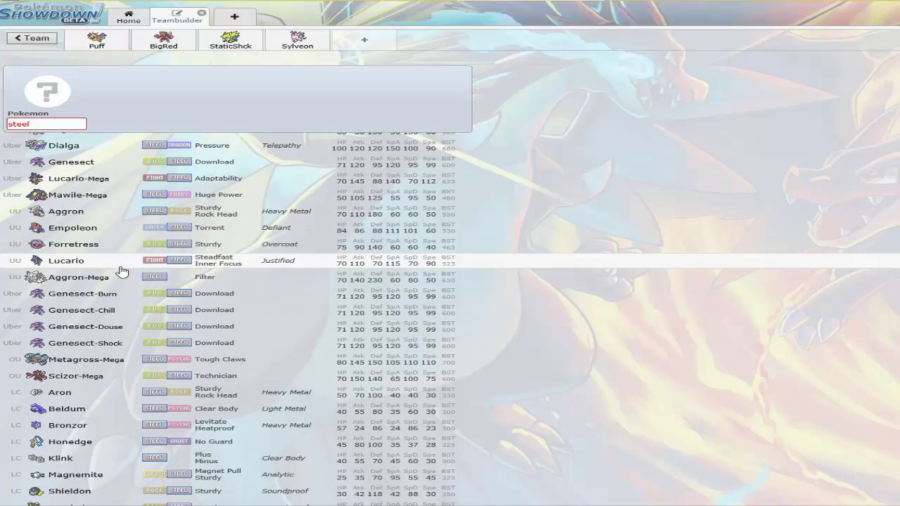
right_click(122, 272)
- Keep Lucario in the slot, then re-search 'steel' and scroll through the Steel-type matches
click(337, 261)
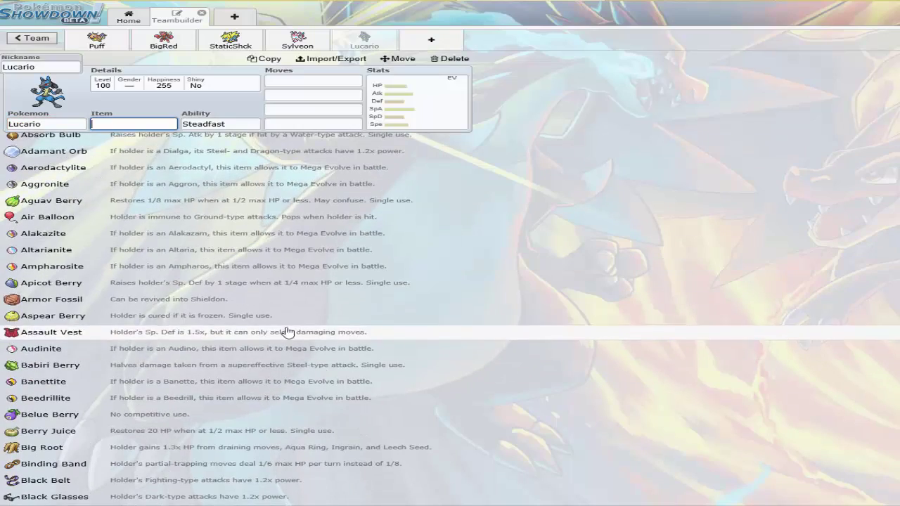
scroll(173, 161, up, 1)
click(64, 128)
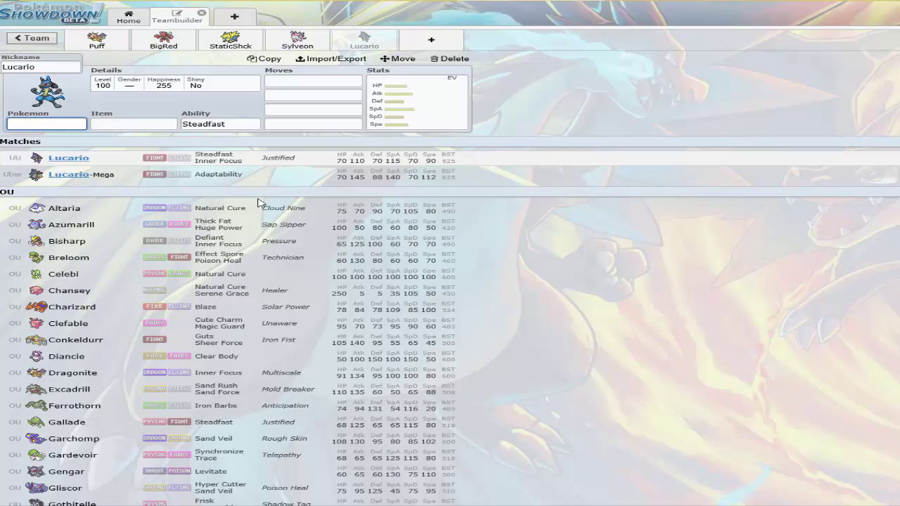
text(steel)
scroll(247, 261, down, 3)
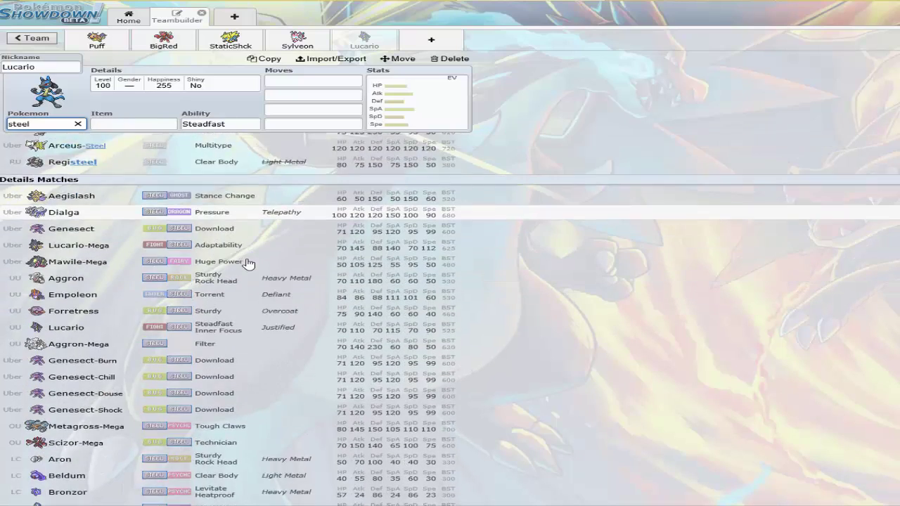
scroll(248, 264, down, 3)
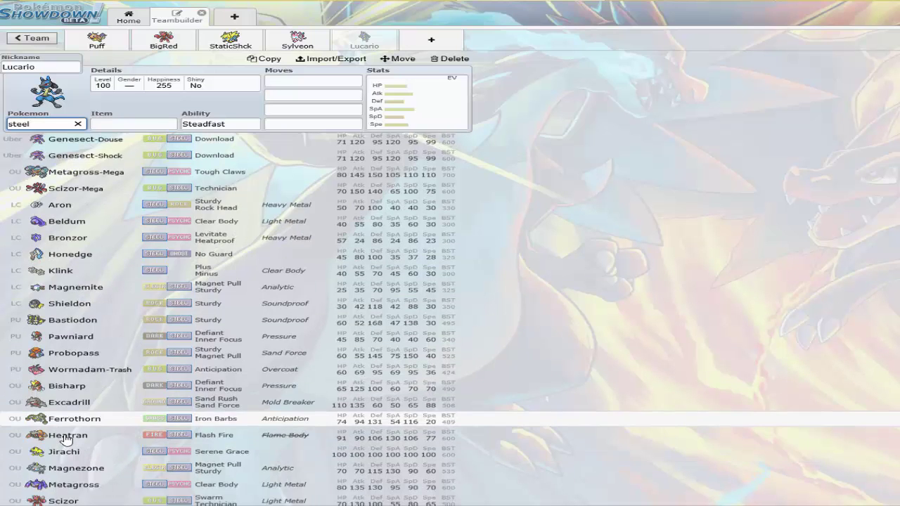
scroll(77, 422, down, 2)
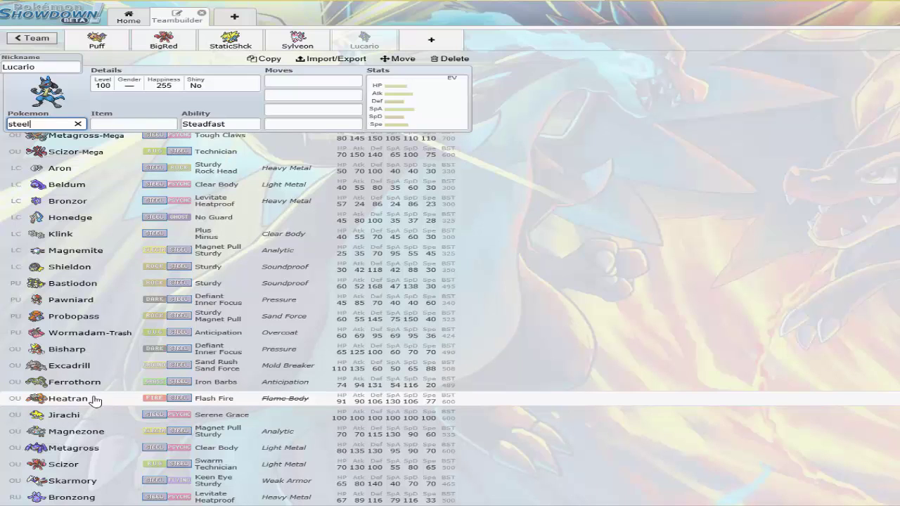
scroll(97, 401, down, 2)
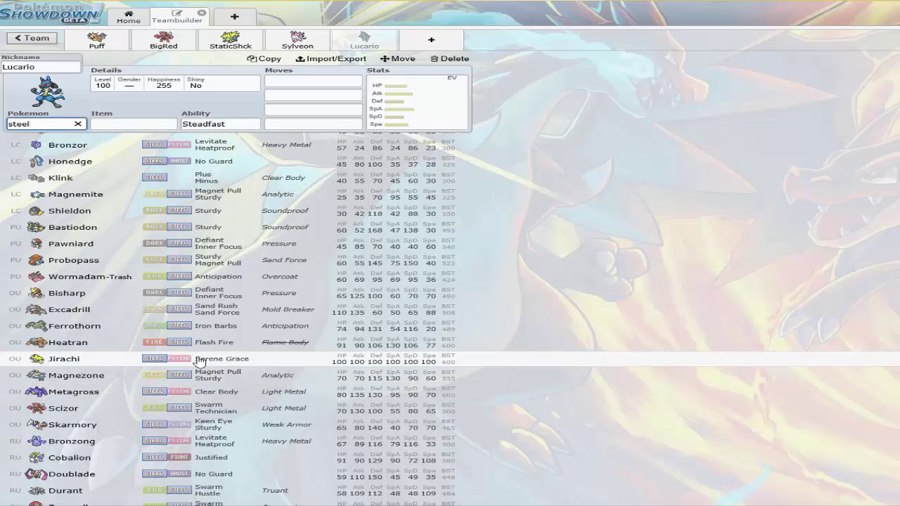
scroll(199, 361, down, 2)
scroll(199, 361, down, 1)
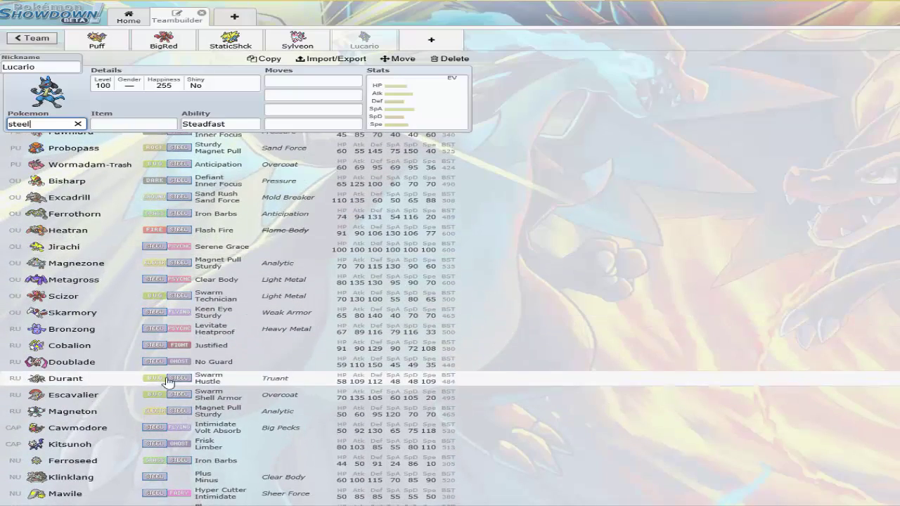
scroll(167, 381, down, 1)
scroll(168, 380, up, 4)
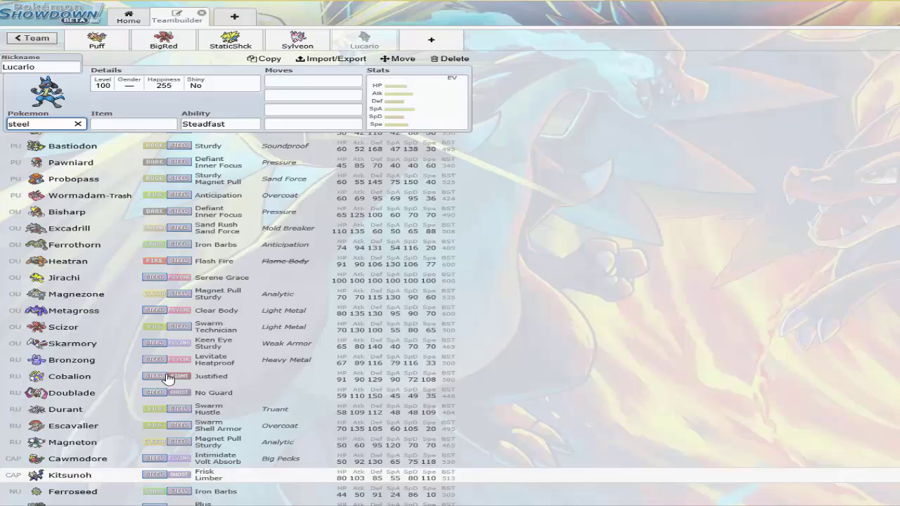
scroll(169, 378, up, 5)
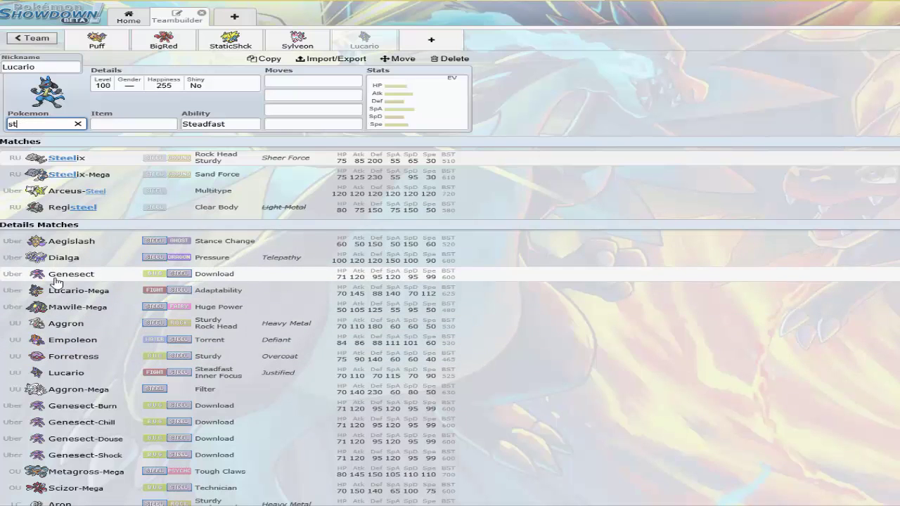
- Replace Lucario with Skarmory via a 'skar' search and set its ability to Sturdy
key(BackSpace)
key(BackSpace)
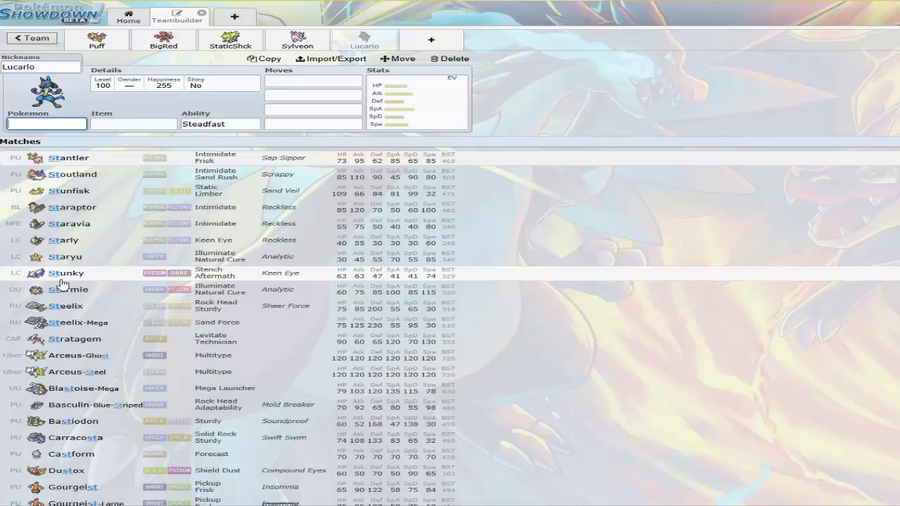
text(skar)
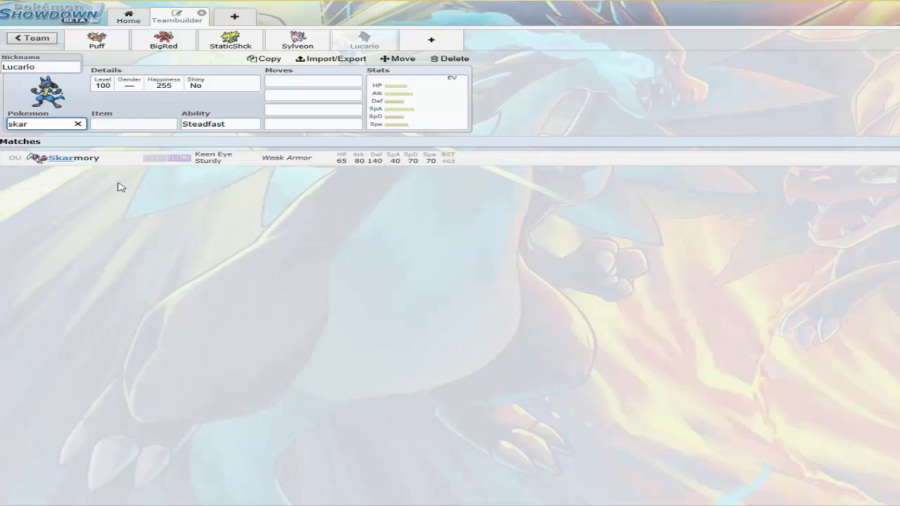
click(111, 162)
click(223, 123)
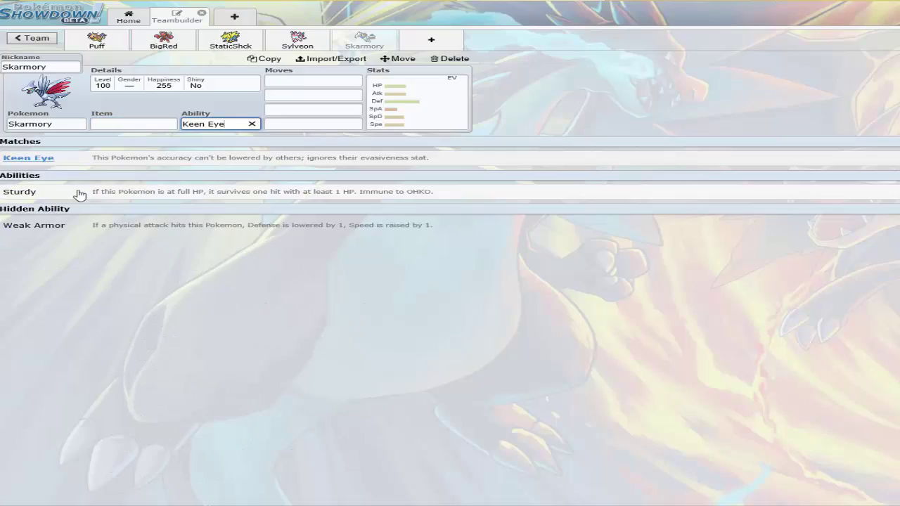
click(74, 193)
click(102, 124)
- Choose Leftovers as Skarmory's held item
scroll(91, 204, down, 20)
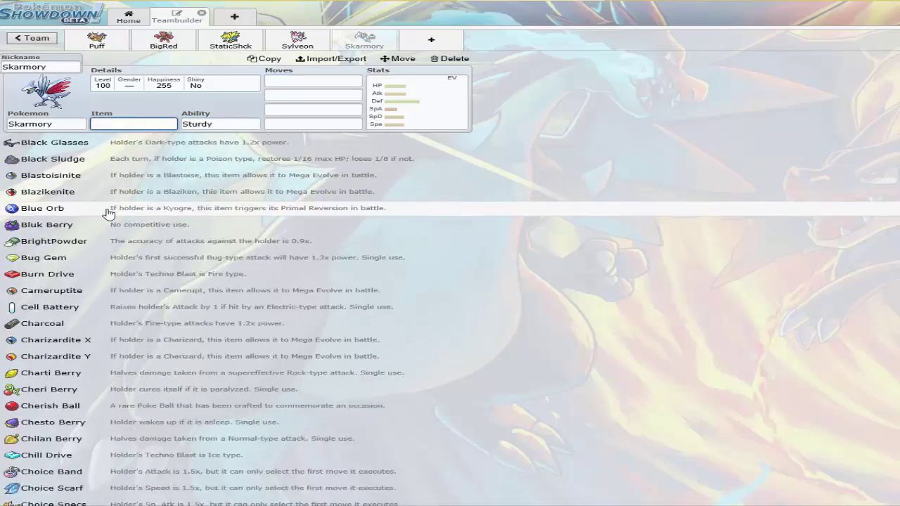
scroll(91, 344, down, 20)
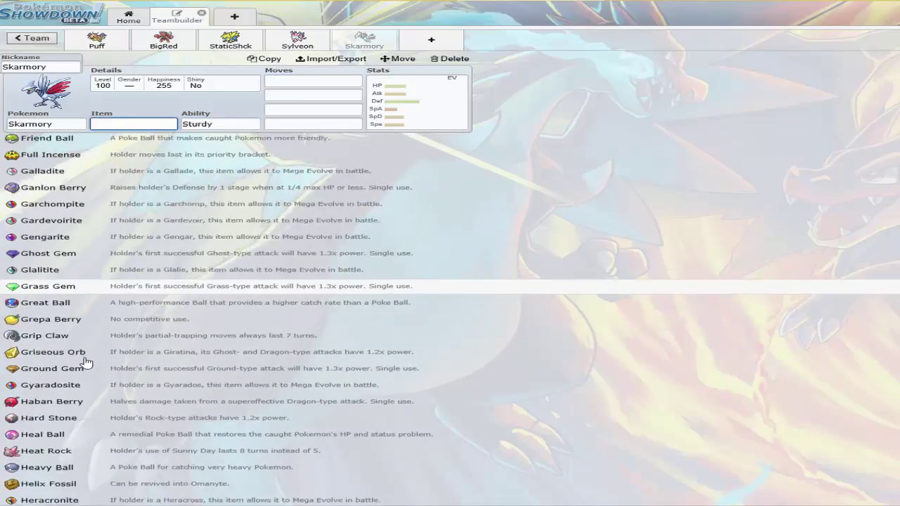
click(81, 399)
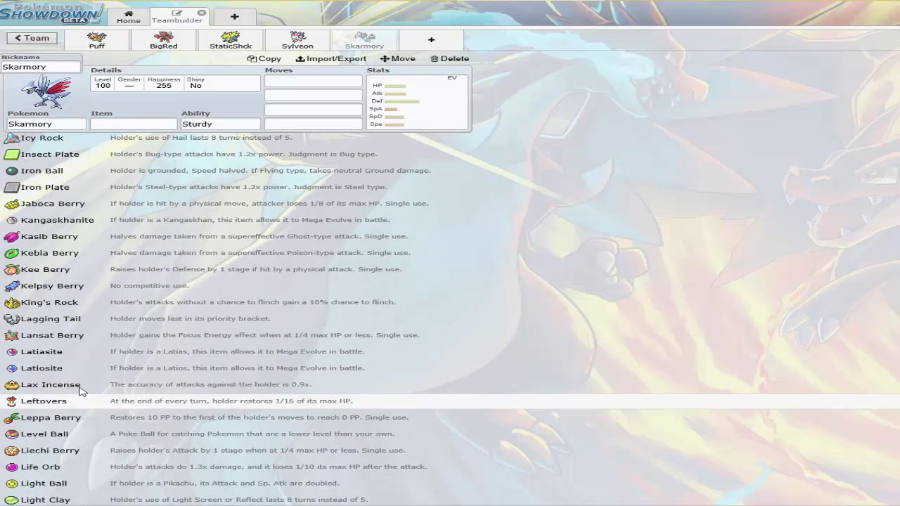
- Set Skarmory's EVs to 252 HP / 252 Defense / 4 Sp. Def and pick the Impish nature
click(366, 130)
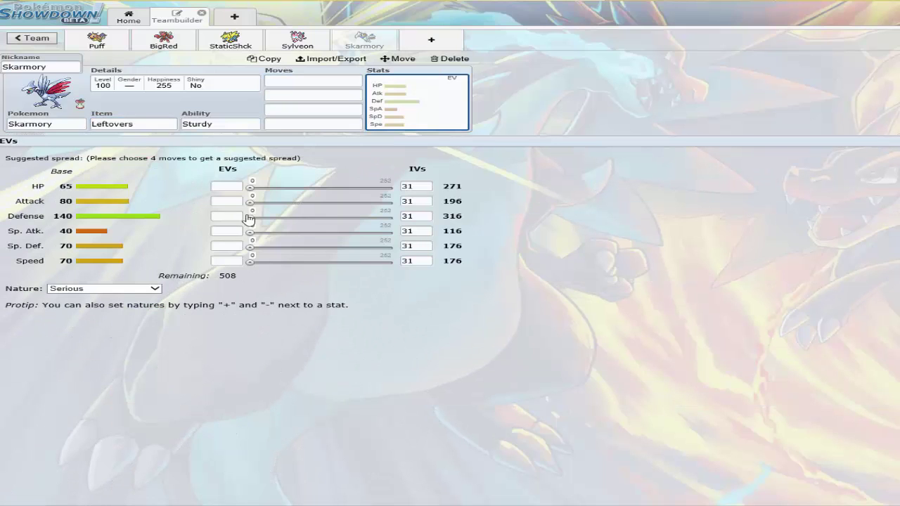
drag(250, 218, 497, 223)
drag(251, 188, 445, 203)
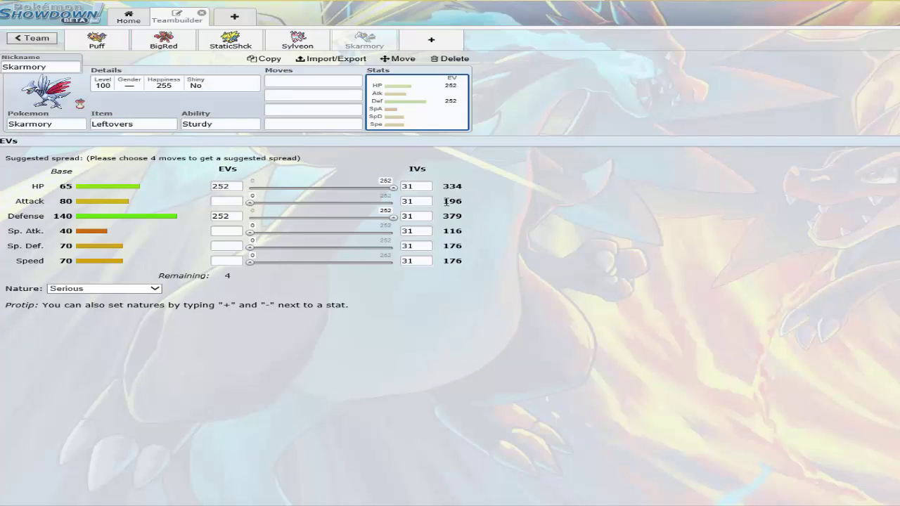
click(242, 249)
text(4)
click(132, 290)
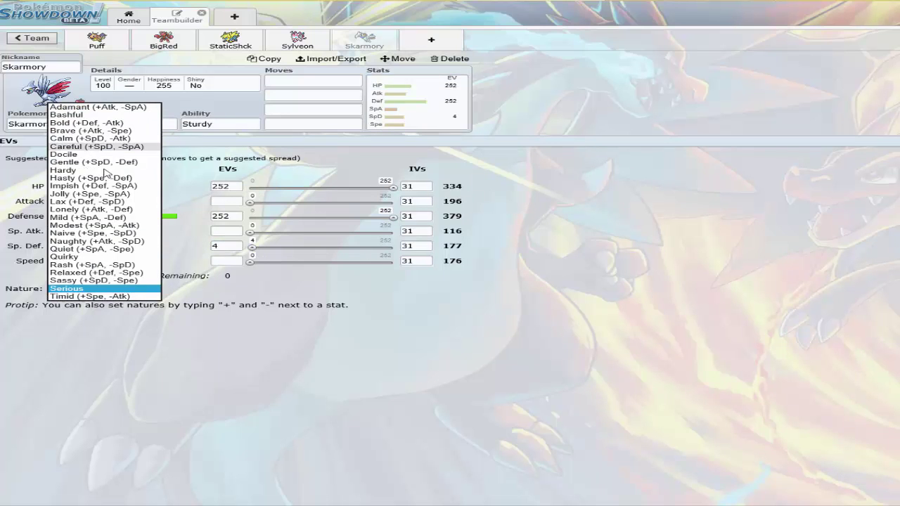
click(71, 185)
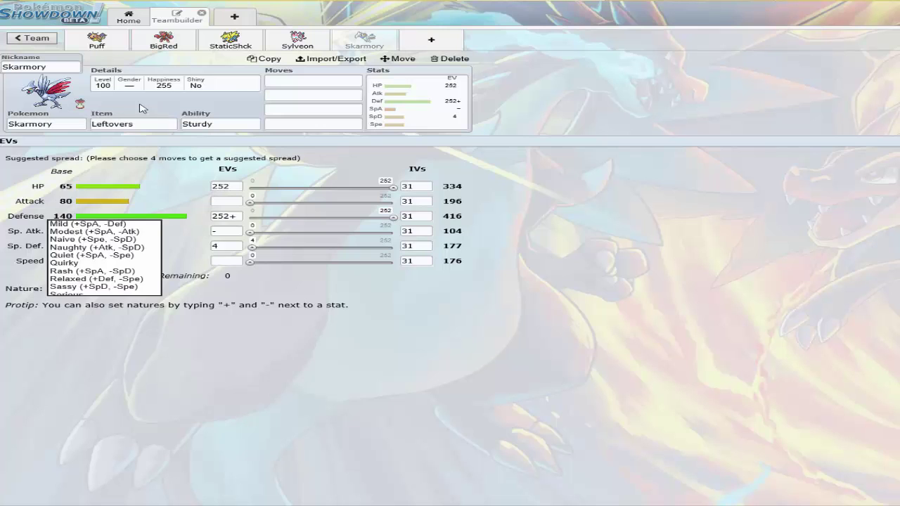
click(277, 80)
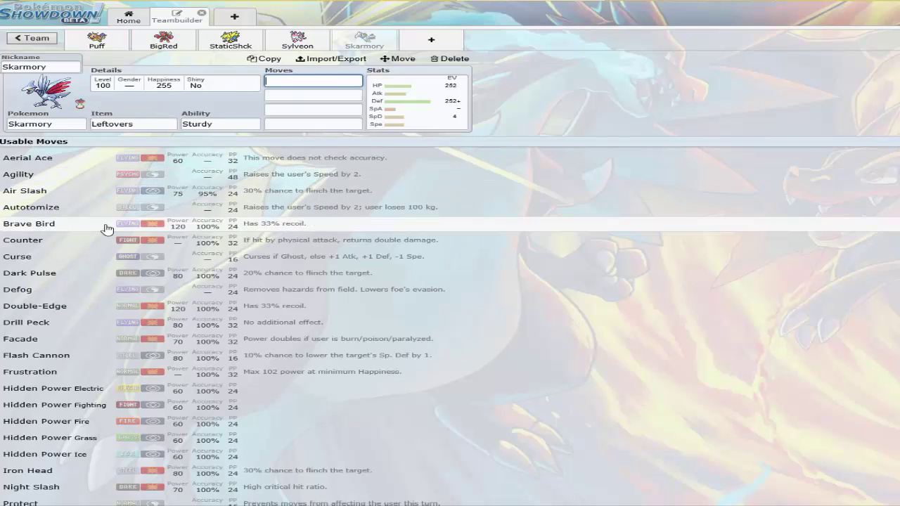
- Set Skarmory's first three moves to Stealth Rock, Defog and Brave Bird
click(9, 226)
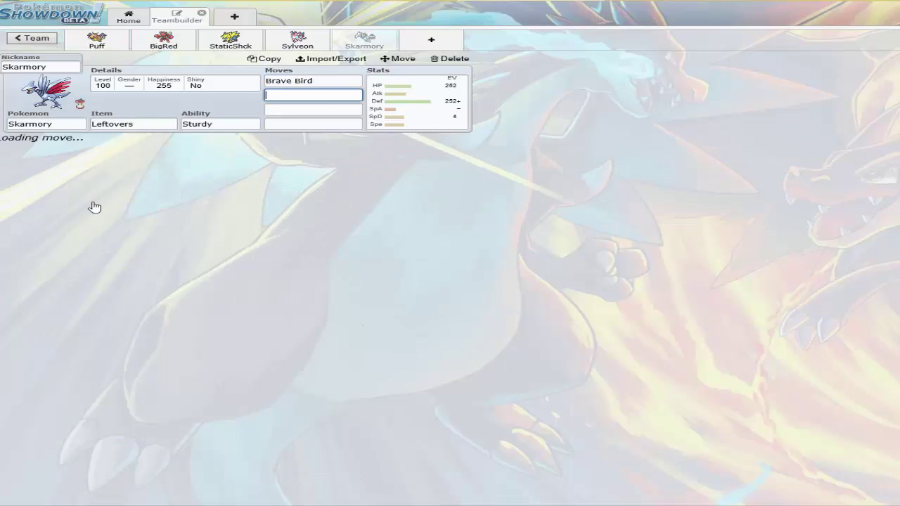
click(336, 80)
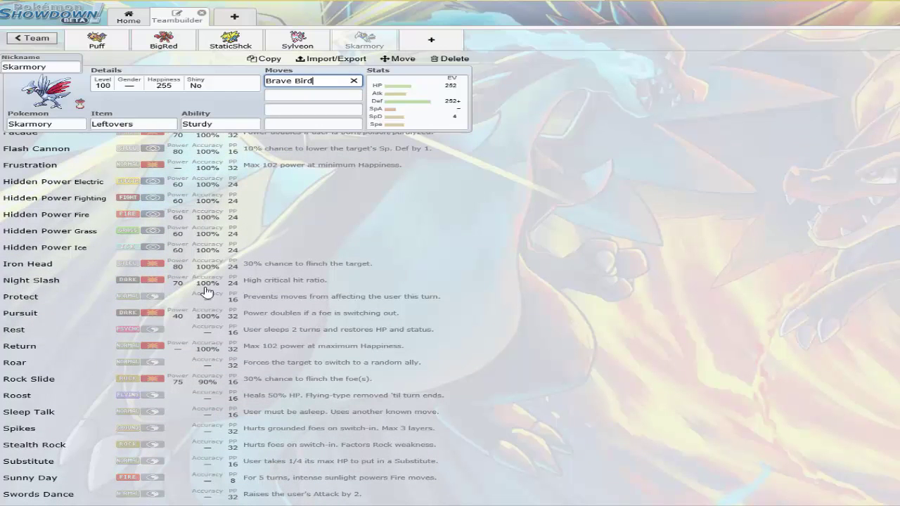
click(76, 445)
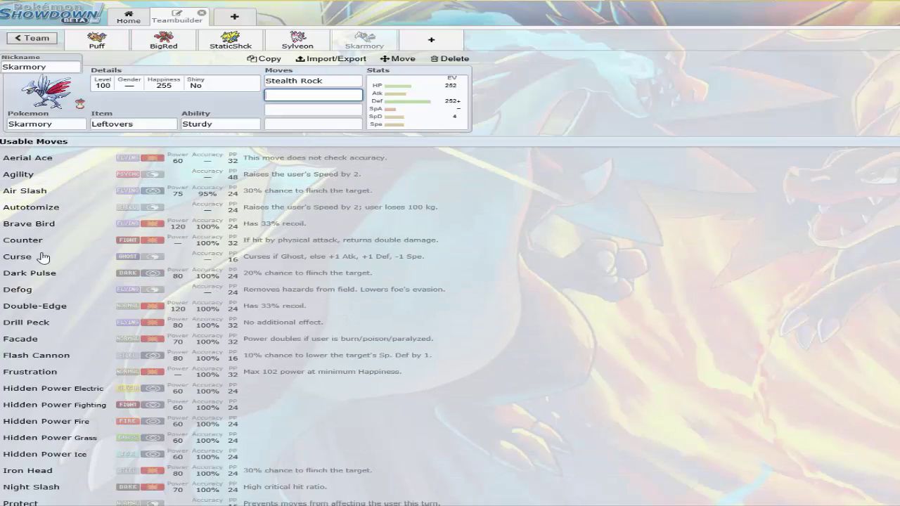
click(30, 301)
scroll(145, 221, down, 4)
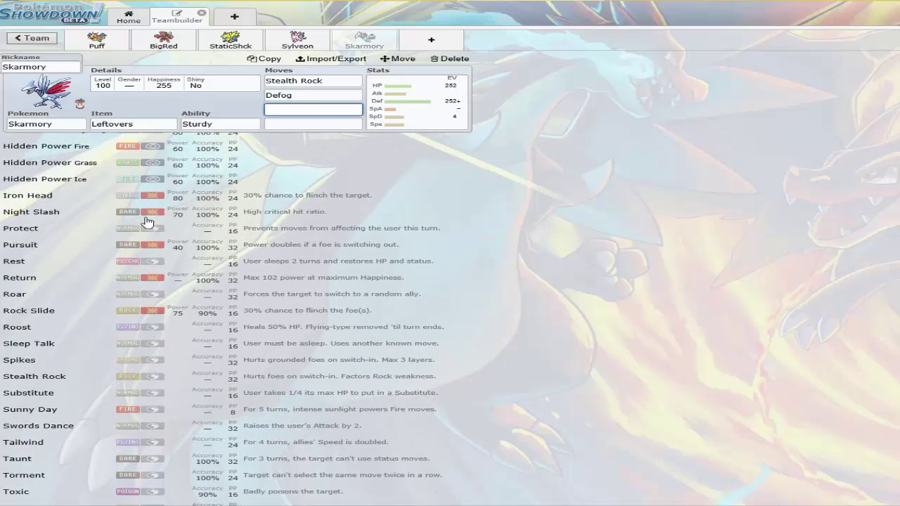
scroll(105, 196, up, 4)
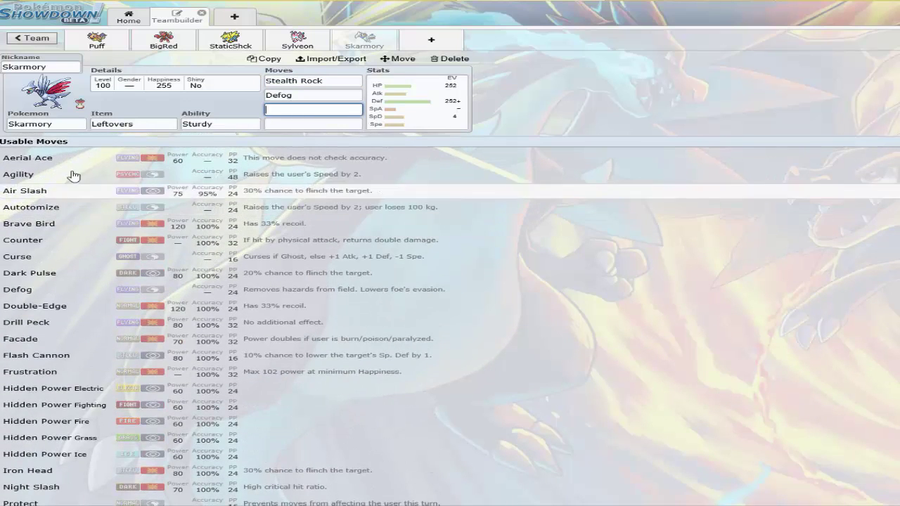
click(68, 226)
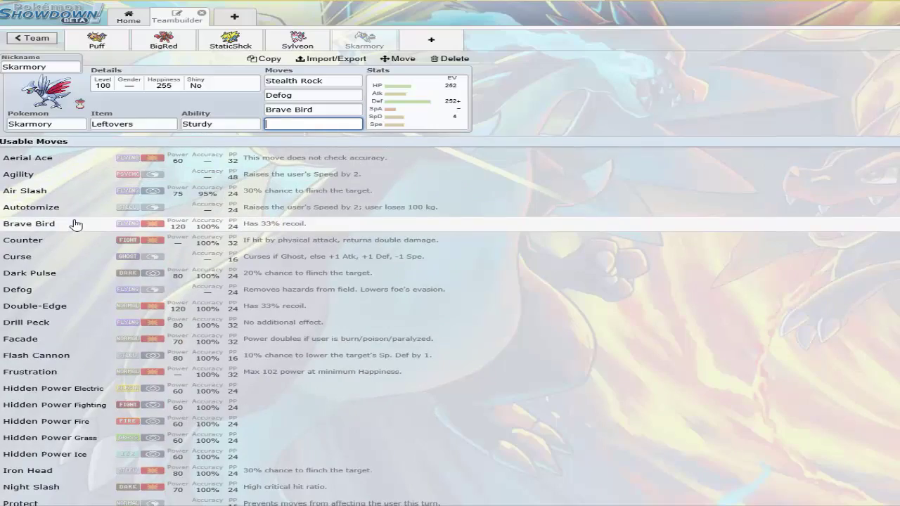
- Reopen the second move, Defog, and scroll the move list for alternatives
scroll(75, 224, down, 15)
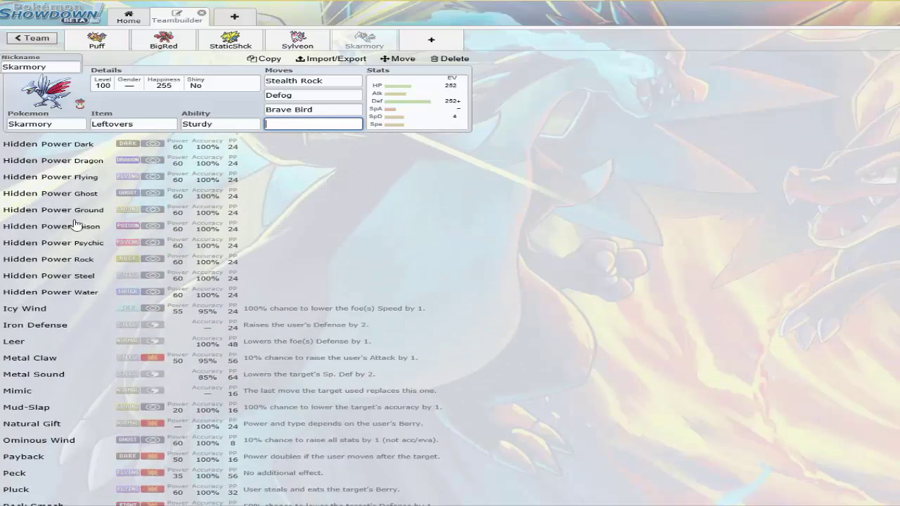
scroll(75, 224, down, 3)
scroll(21, 388, up, 20)
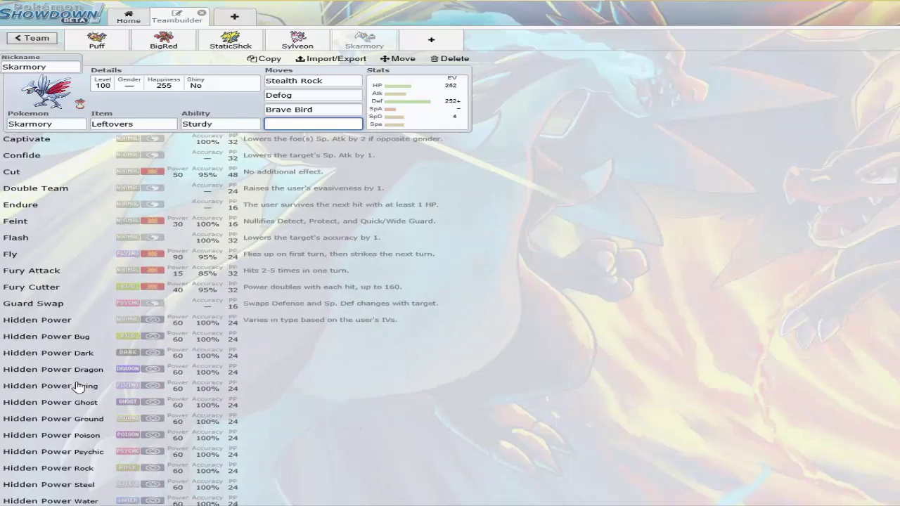
scroll(101, 348, down, 8)
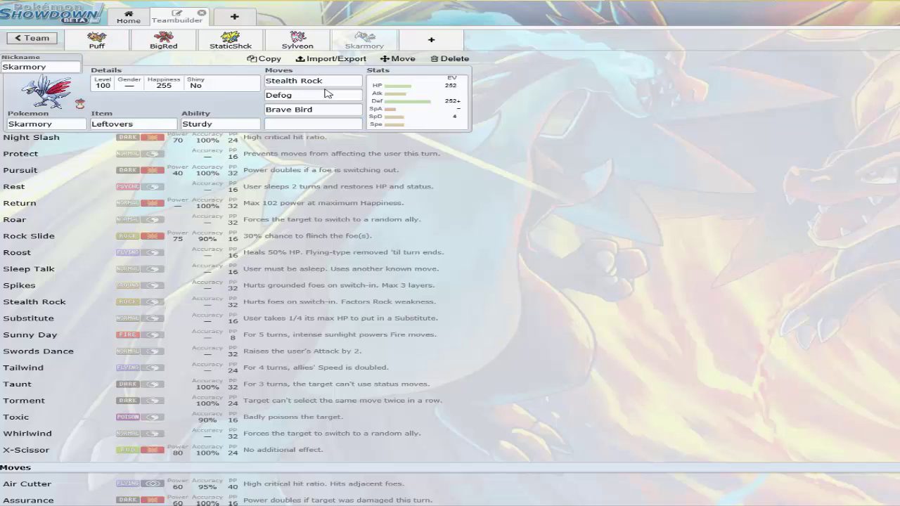
click(325, 99)
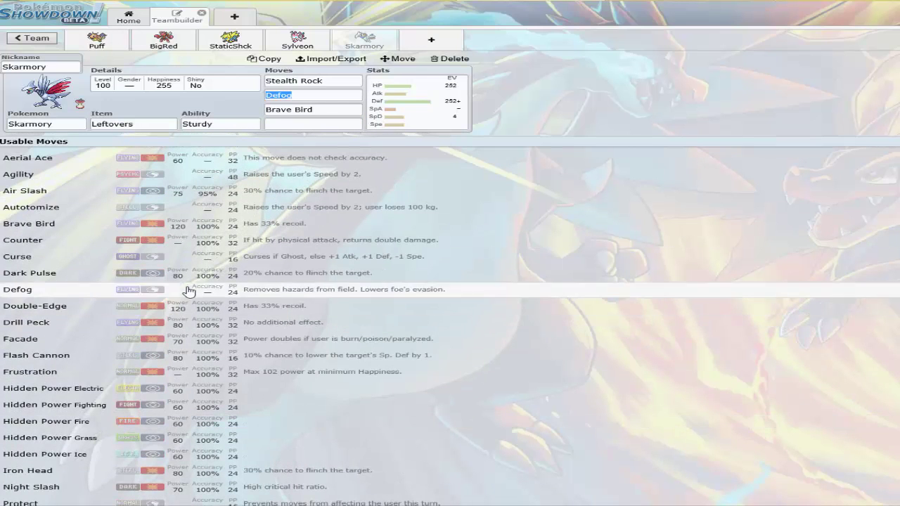
scroll(166, 270, down, 1)
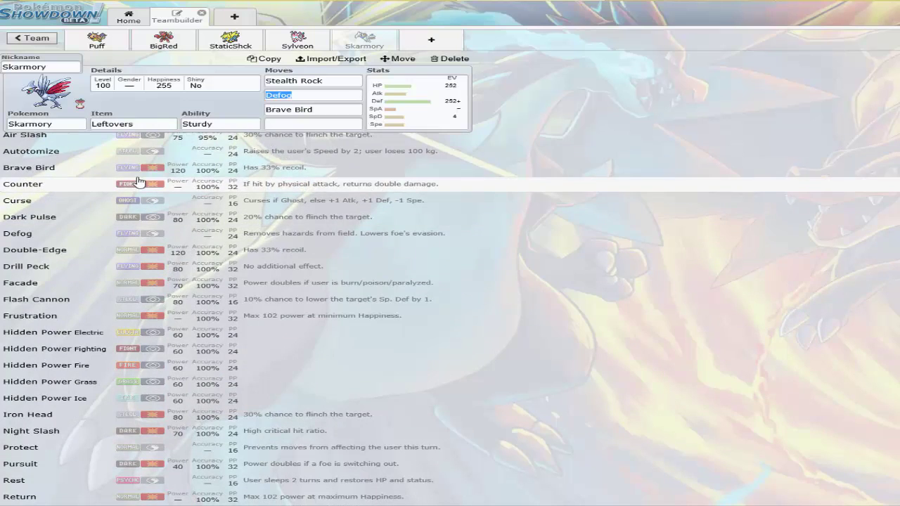
scroll(142, 180, down, 2)
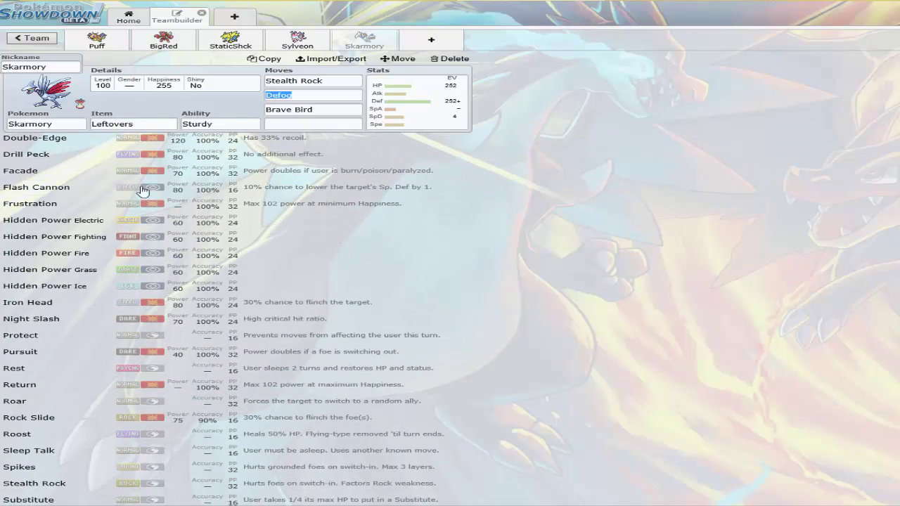
scroll(106, 310, down, 3)
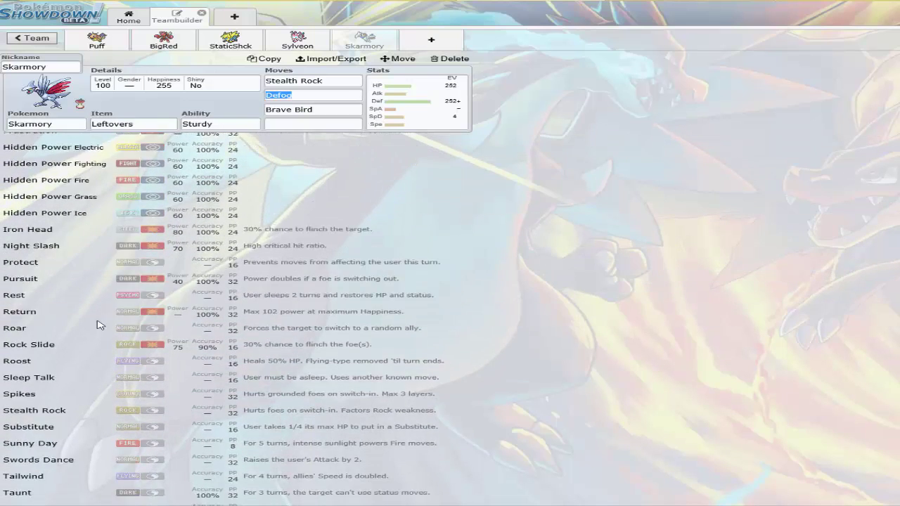
scroll(99, 326, up, 2)
scroll(71, 320, up, 3)
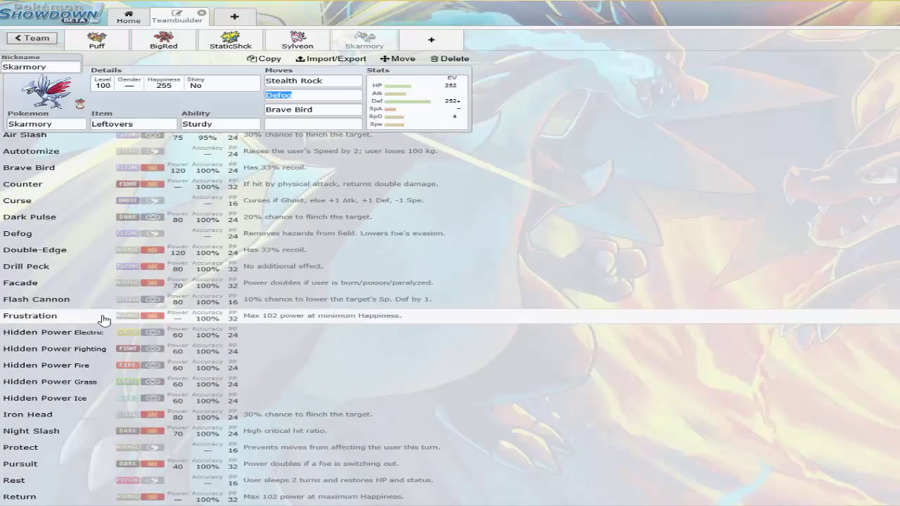
scroll(85, 313, down, 6)
- Replace Stealth Rock with Iron Head, keep Brave Bird, and add Roost as the fourth move
click(331, 81)
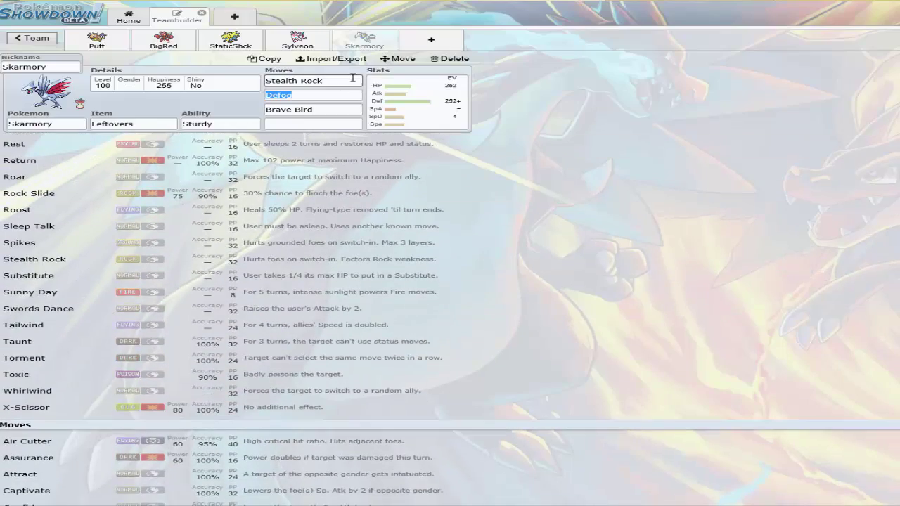
scroll(160, 355, down, 2)
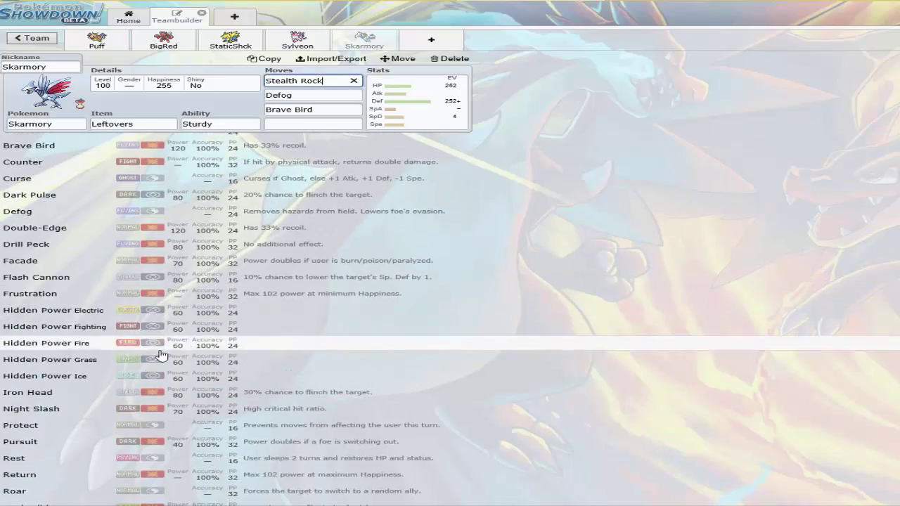
click(91, 392)
click(313, 110)
click(314, 157)
scroll(181, 365, down, 10)
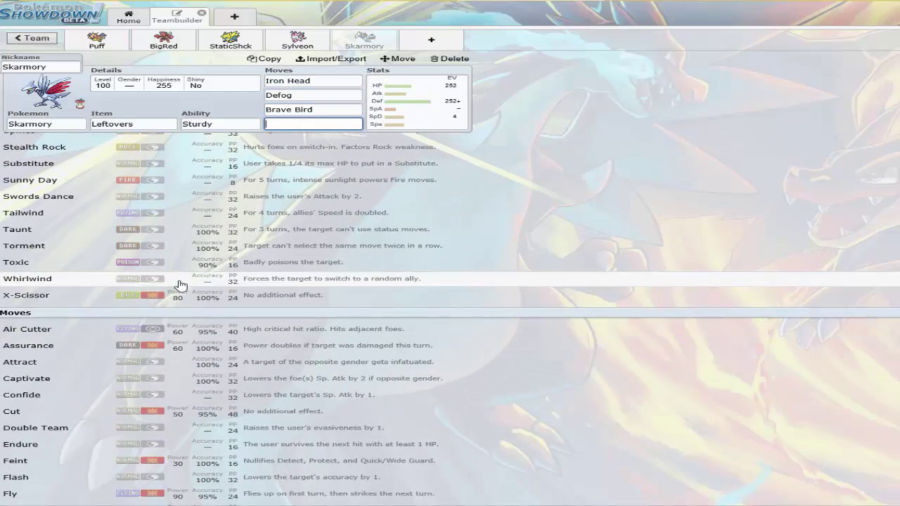
scroll(180, 283, down, 10)
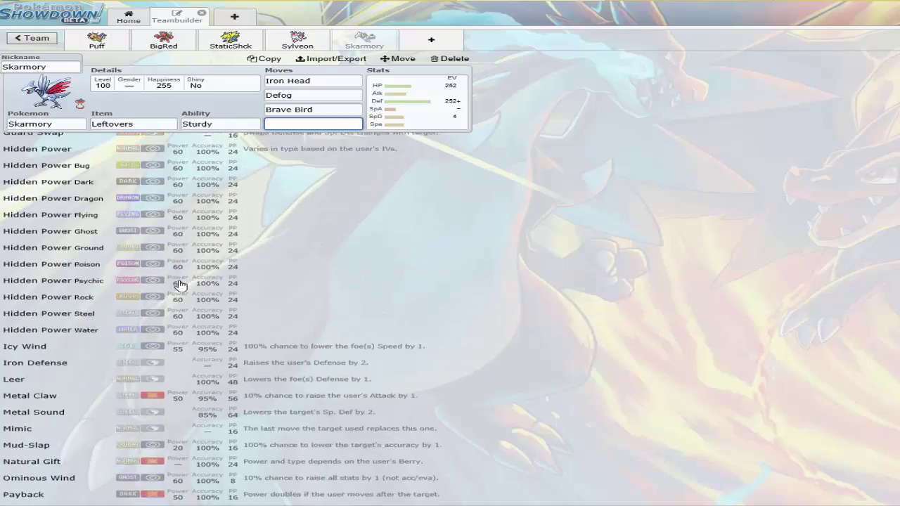
scroll(155, 254, up, 10)
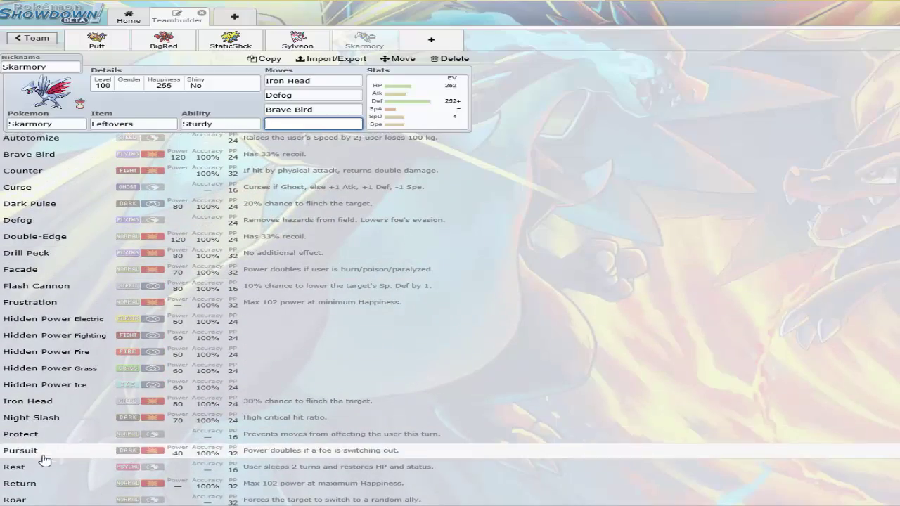
scroll(33, 480, down, 1)
click(39, 480)
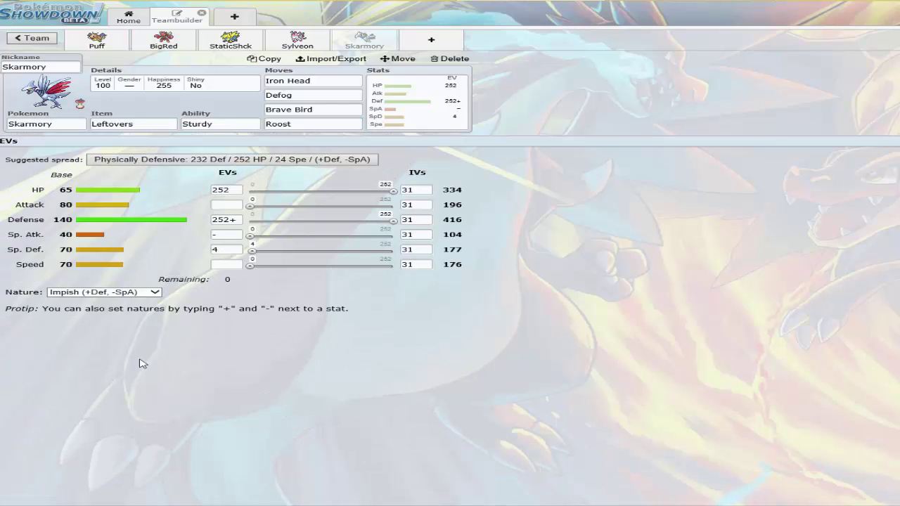
- Replace Defog with Whirlwind as Skarmory's second move
click(327, 95)
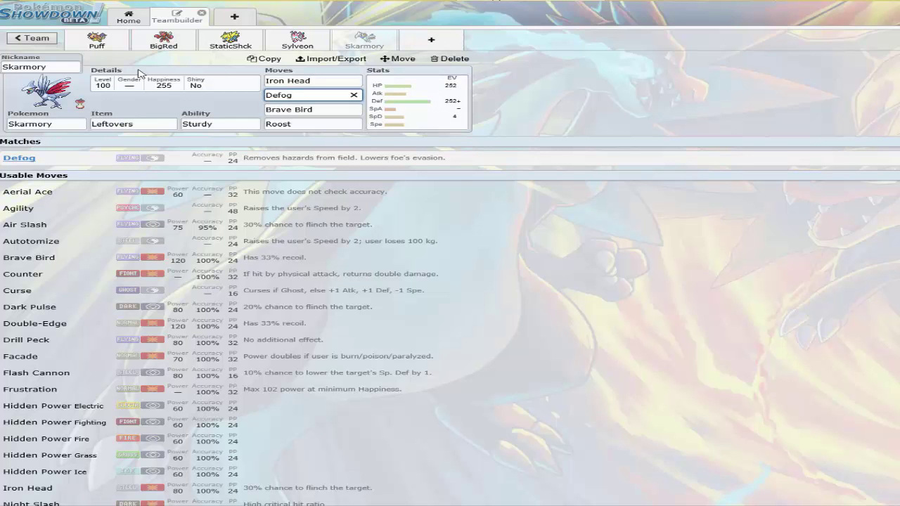
scroll(190, 396, down, 5)
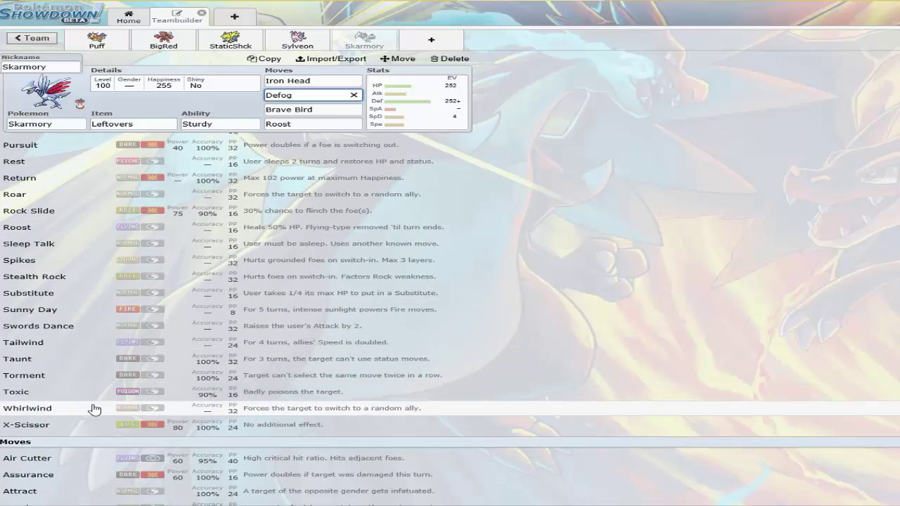
click(124, 408)
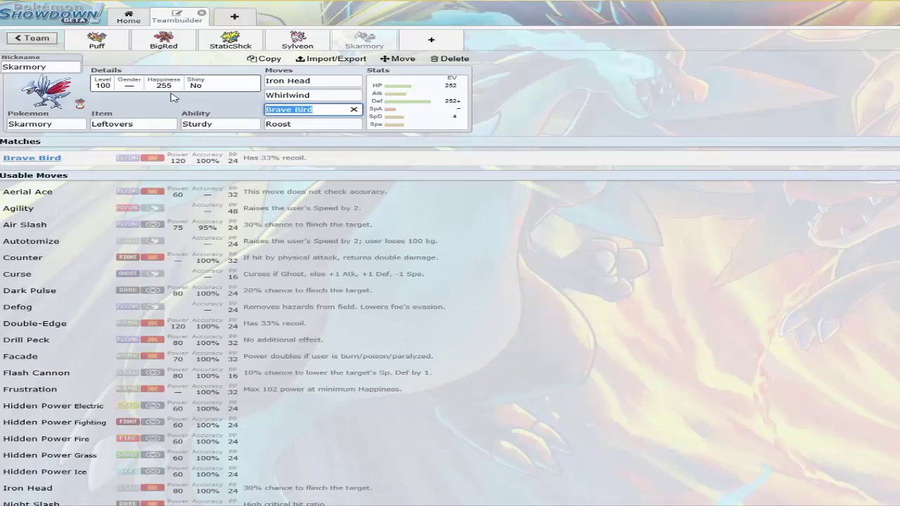
- Add an empty sixth slot and scroll the Pokémon list through the OU, BL, UU and RU tiers
click(426, 39)
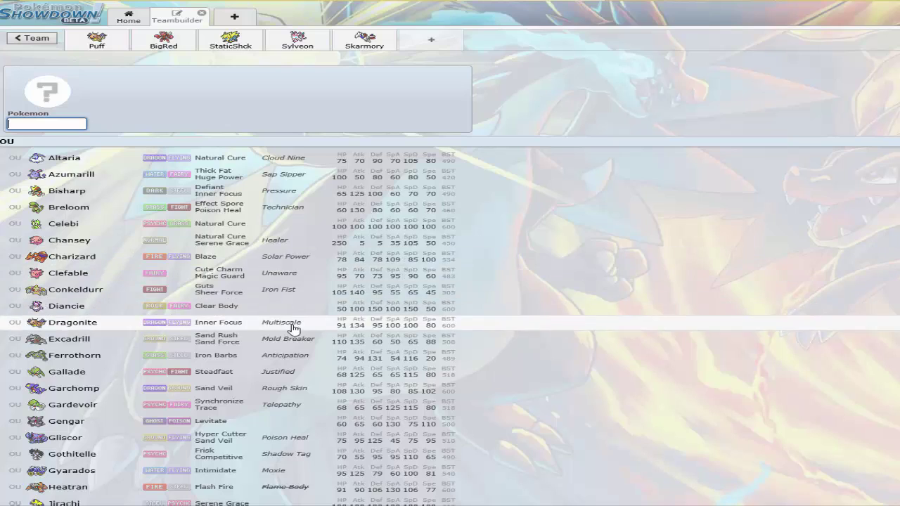
scroll(288, 282, down, 1)
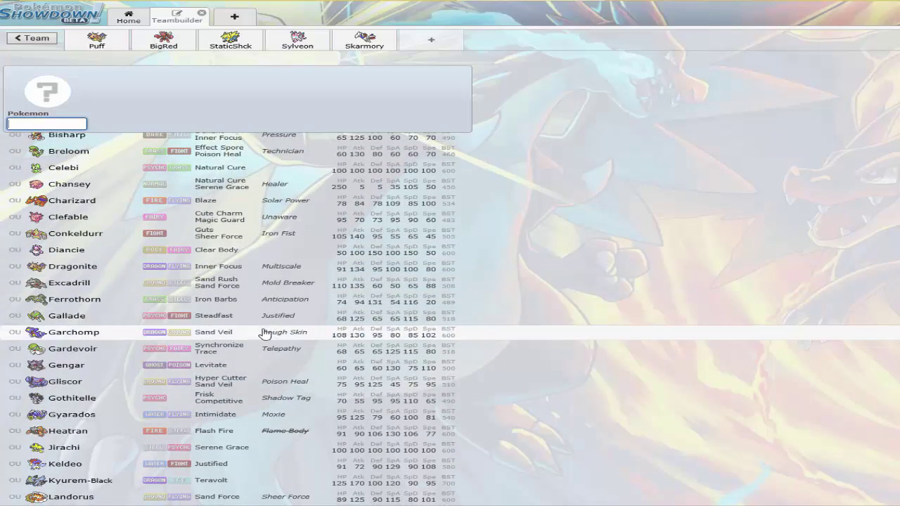
scroll(265, 331, down, 2)
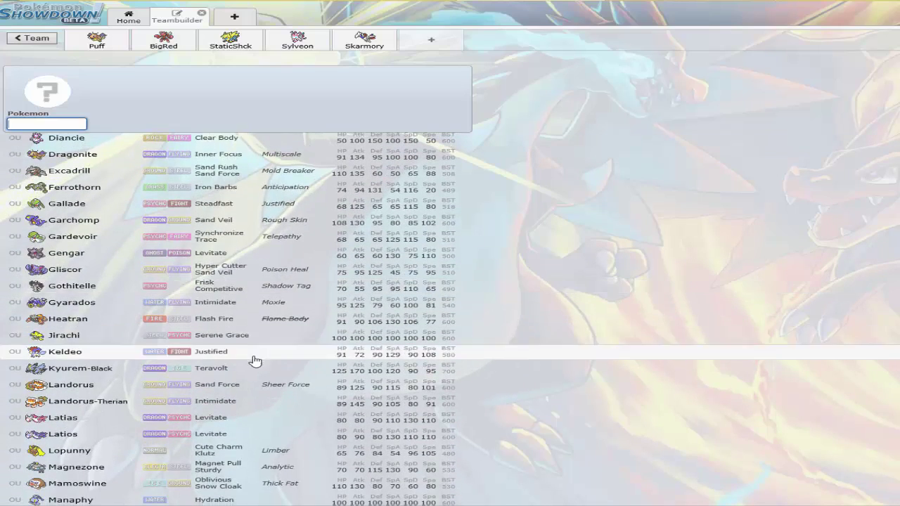
scroll(256, 361, down, 2)
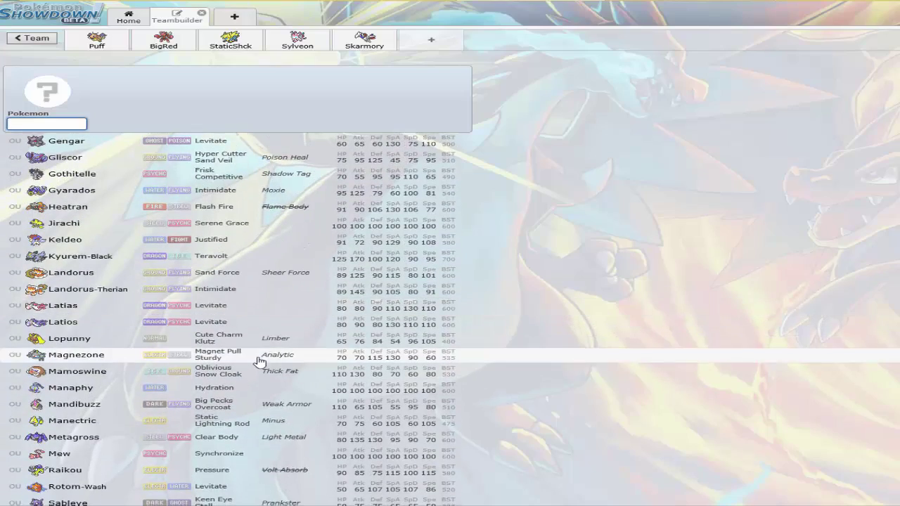
scroll(259, 362, down, 2)
scroll(260, 362, down, 2)
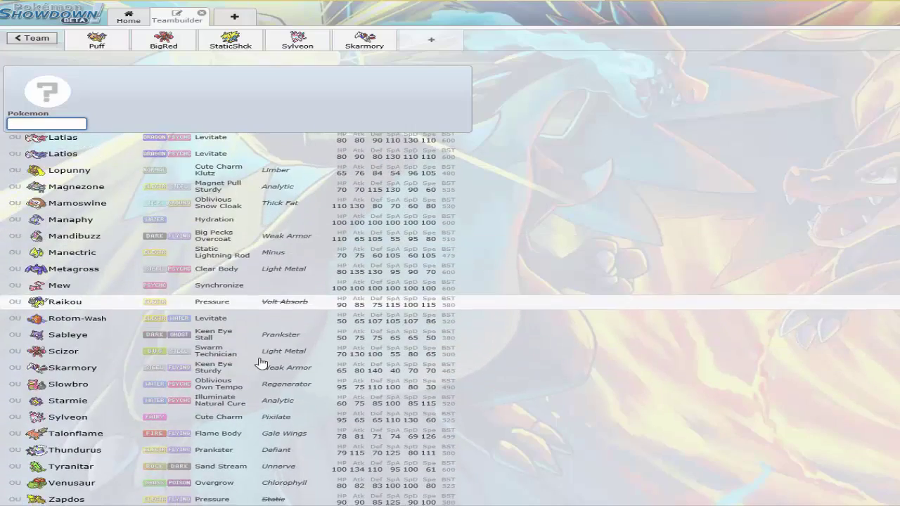
scroll(261, 361, down, 1)
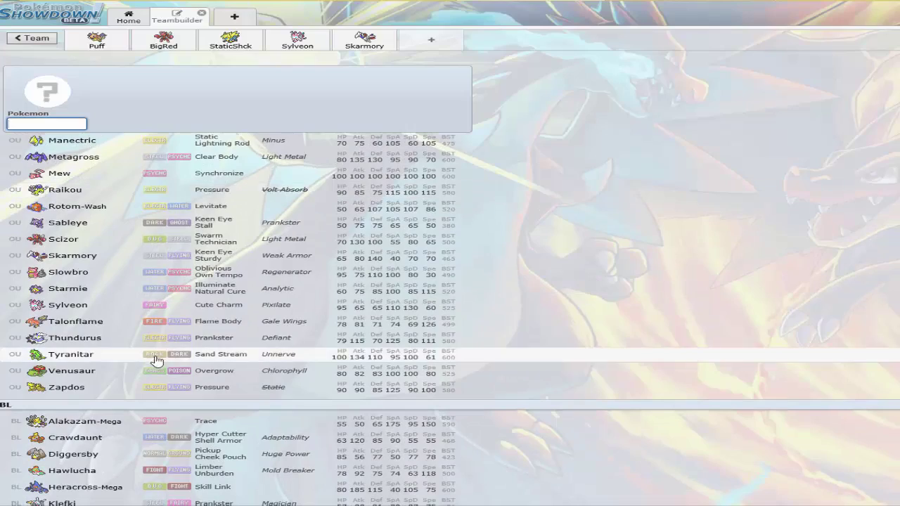
scroll(139, 343, down, 1)
scroll(138, 343, down, 1)
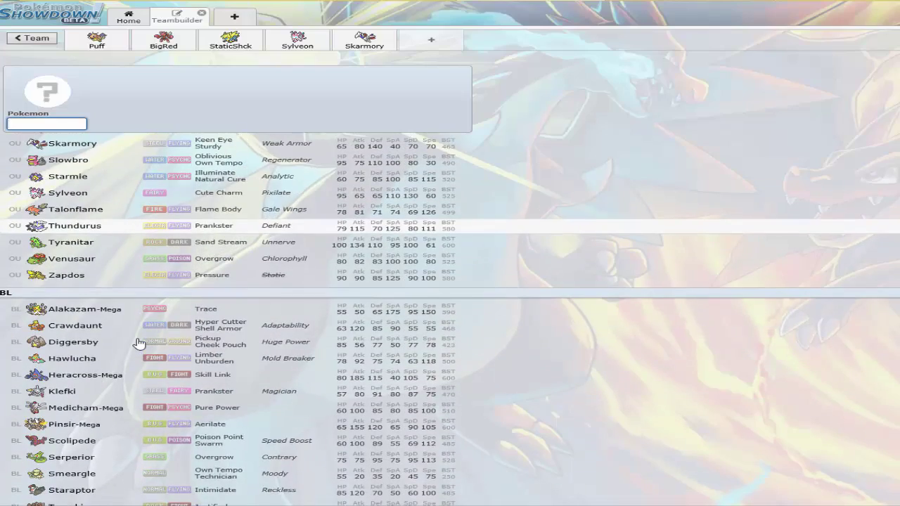
scroll(139, 343, down, 2)
scroll(139, 343, down, 3)
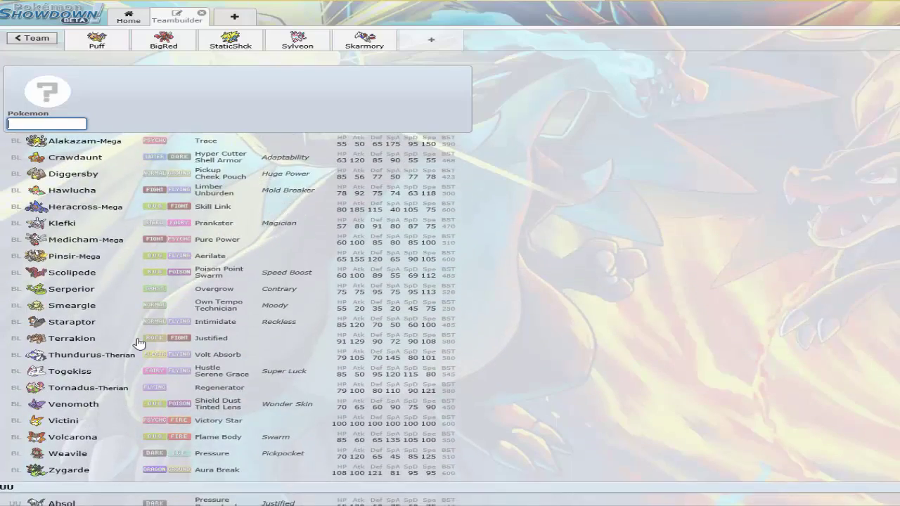
scroll(139, 343, up, 1)
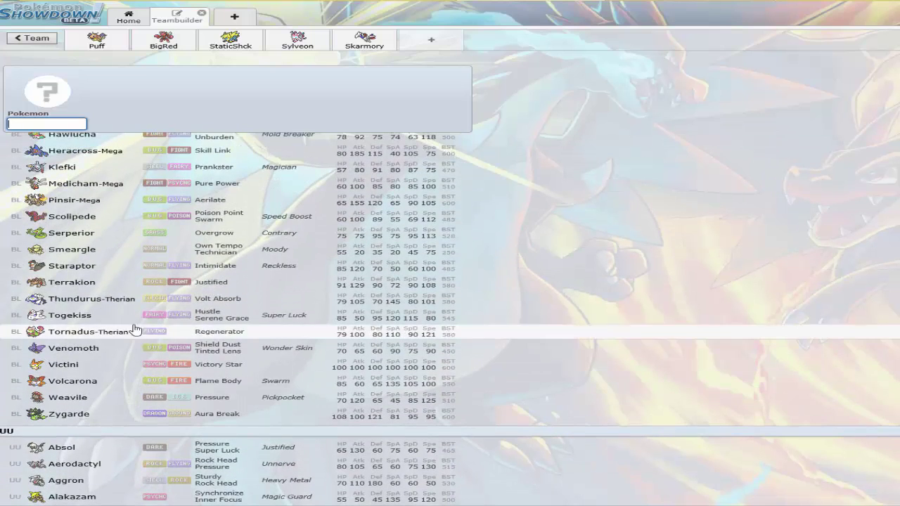
scroll(169, 200, up, 1)
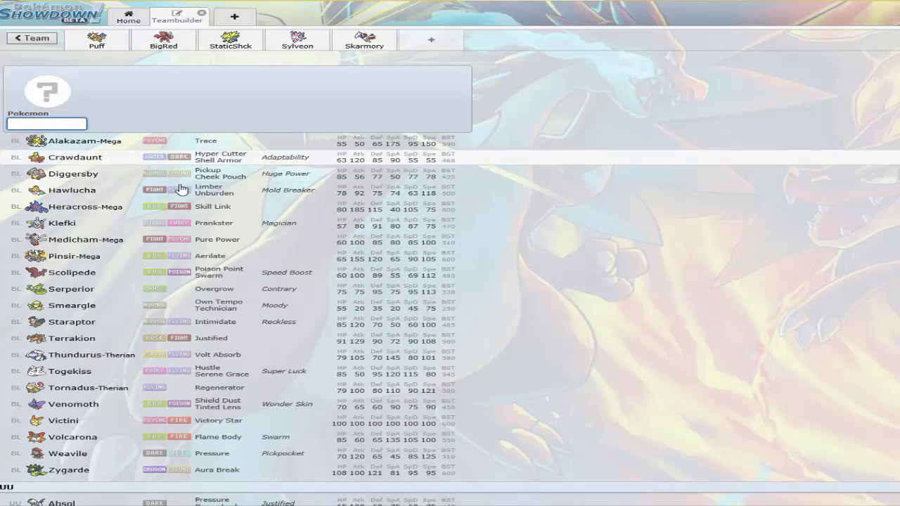
scroll(173, 200, up, 1)
scroll(173, 201, down, 5)
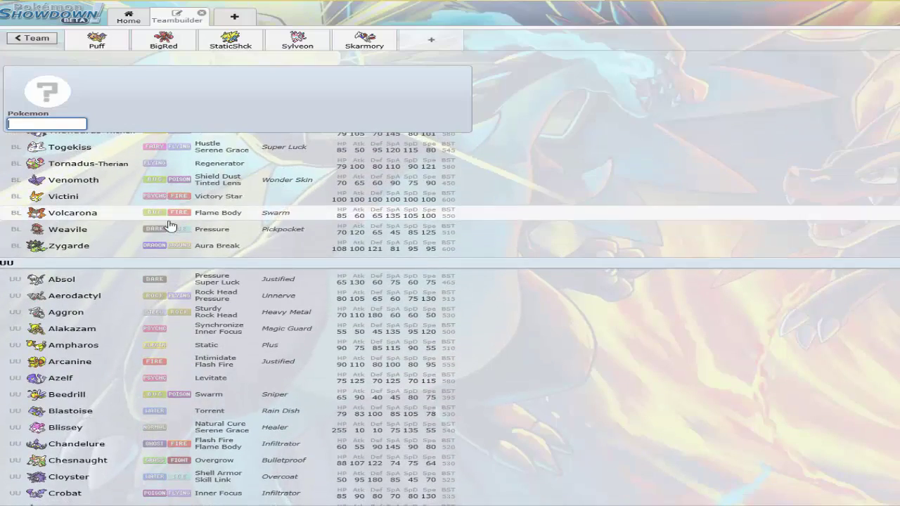
scroll(171, 230, down, 3)
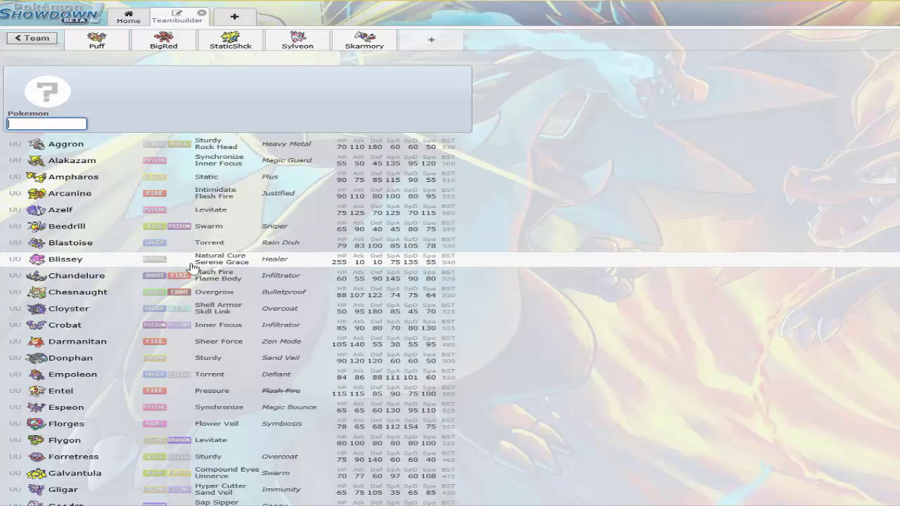
scroll(210, 244, up, 1)
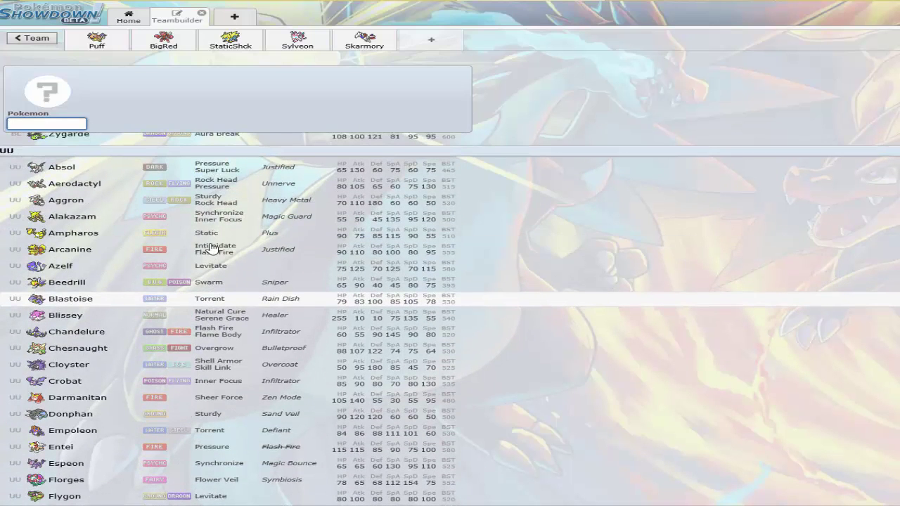
scroll(211, 248, down, 3)
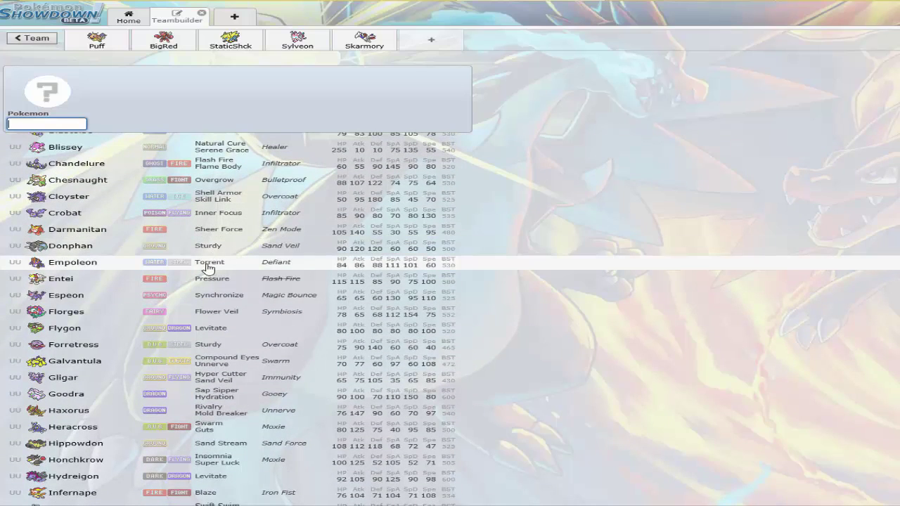
scroll(225, 249, down, 2)
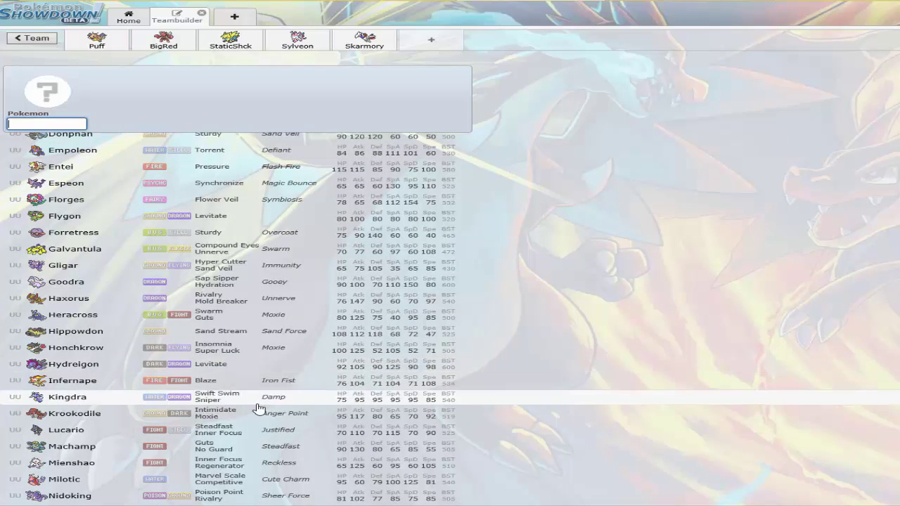
scroll(167, 428, down, 4)
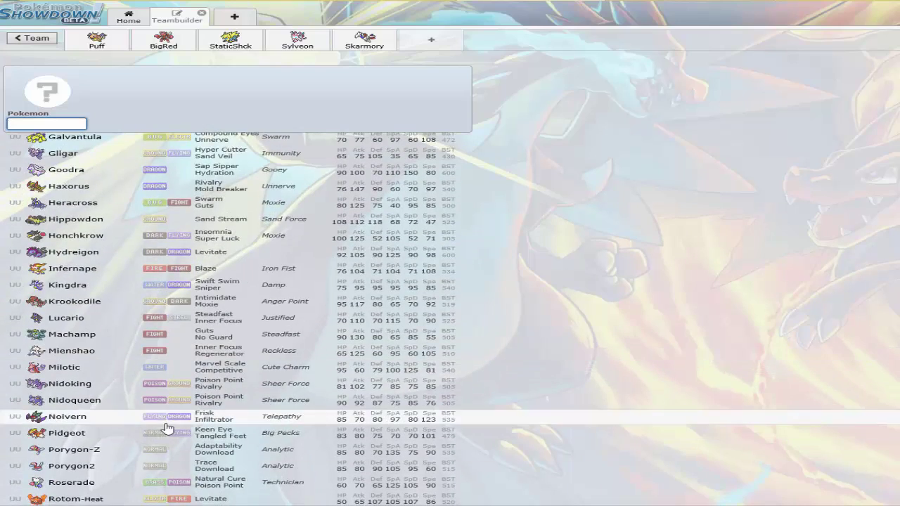
scroll(161, 436, down, 2)
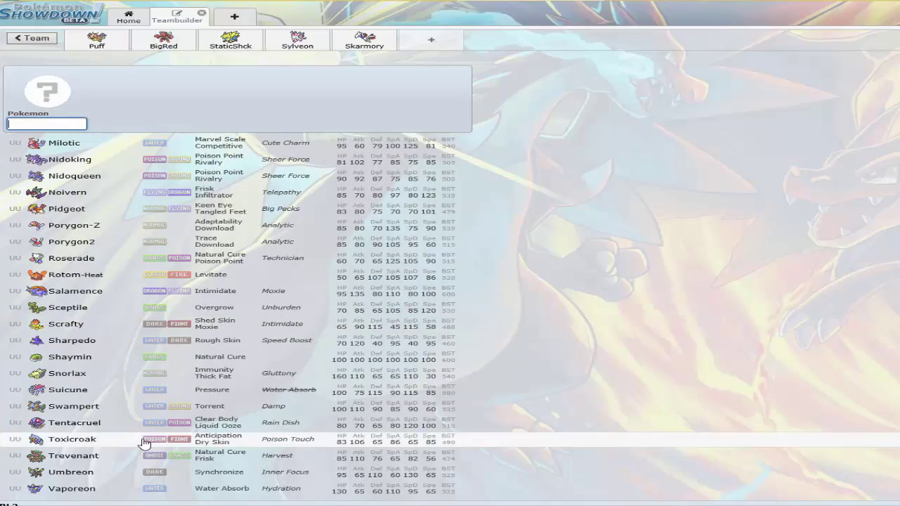
scroll(144, 443, down, 7)
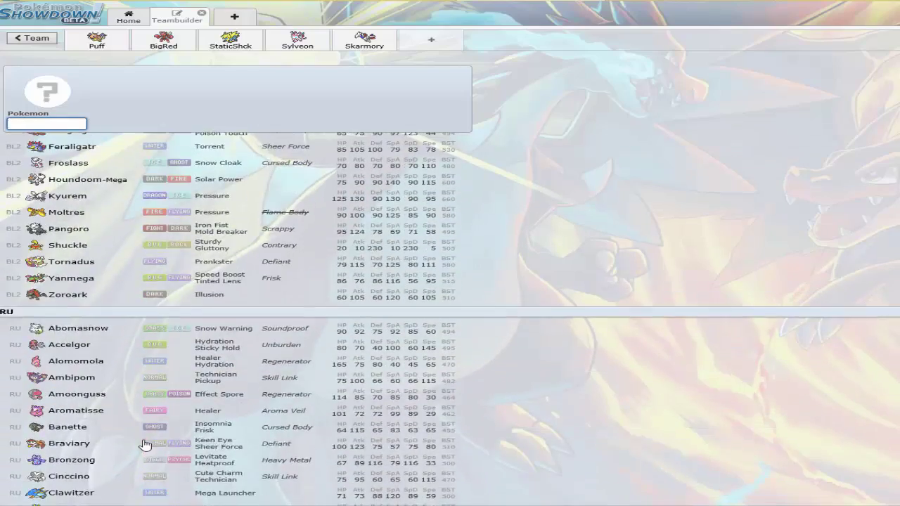
scroll(144, 444, up, 7)
text(gro)
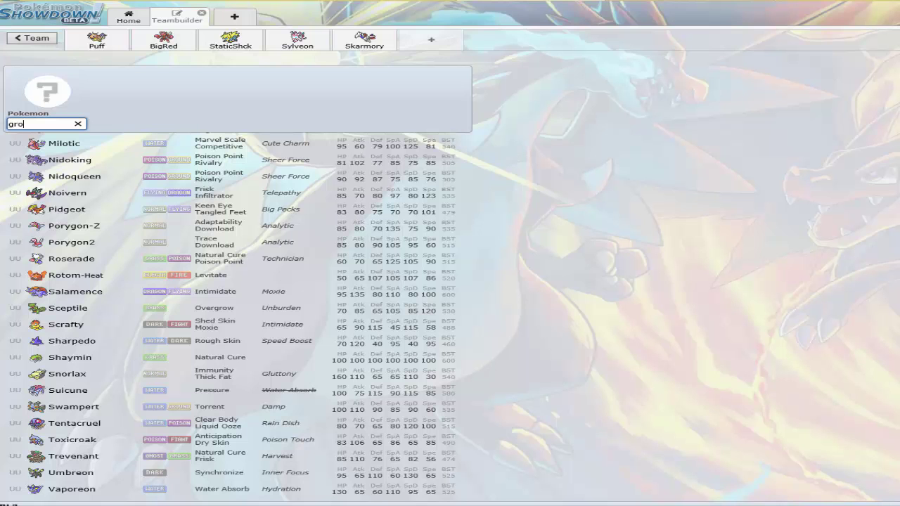
- Complete the search as 'ground' and scroll Ground types like Garchomp, Landorus and Krookodile
text(und)
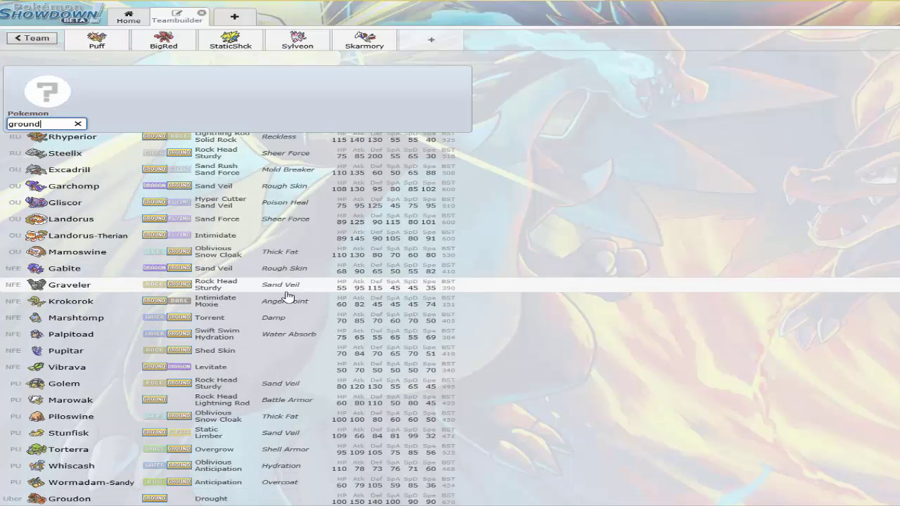
scroll(282, 295, down, 5)
scroll(311, 218, up, 10)
scroll(312, 217, down, 3)
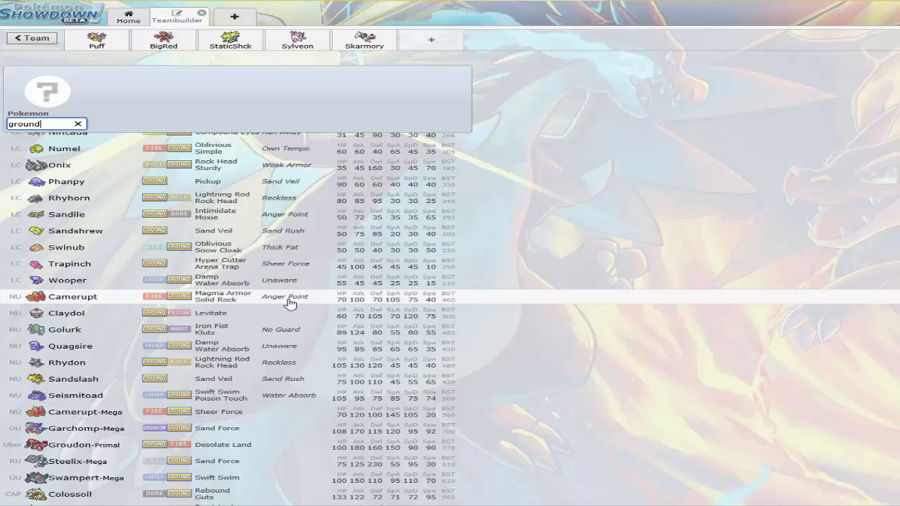
scroll(289, 302, down, 3)
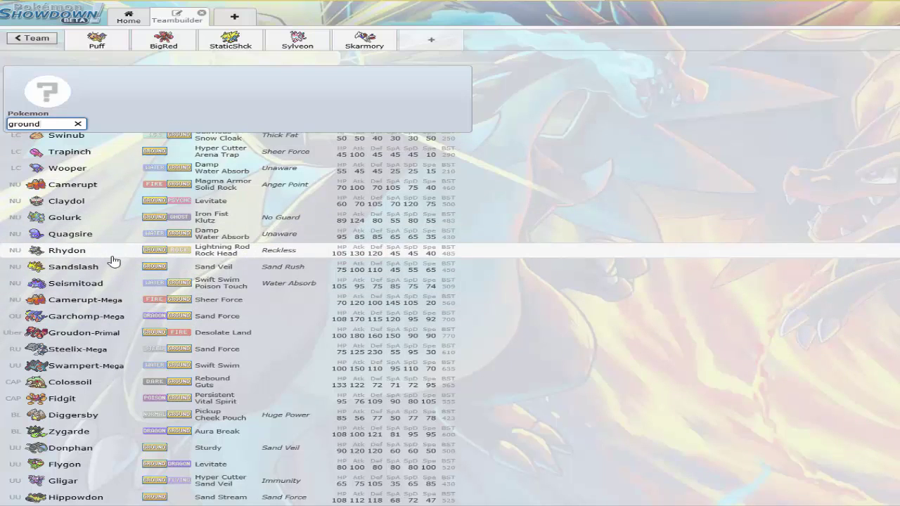
scroll(113, 261, down, 5)
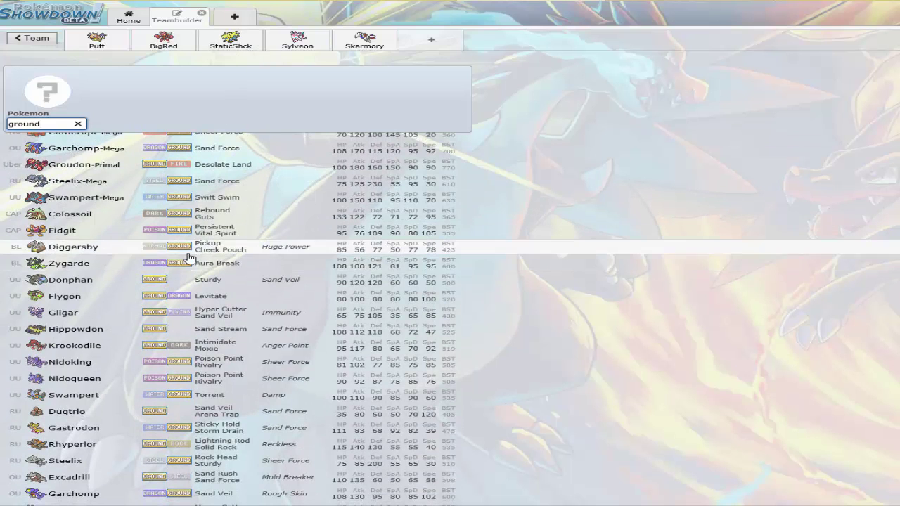
scroll(143, 406, down, 1)
scroll(142, 406, down, 3)
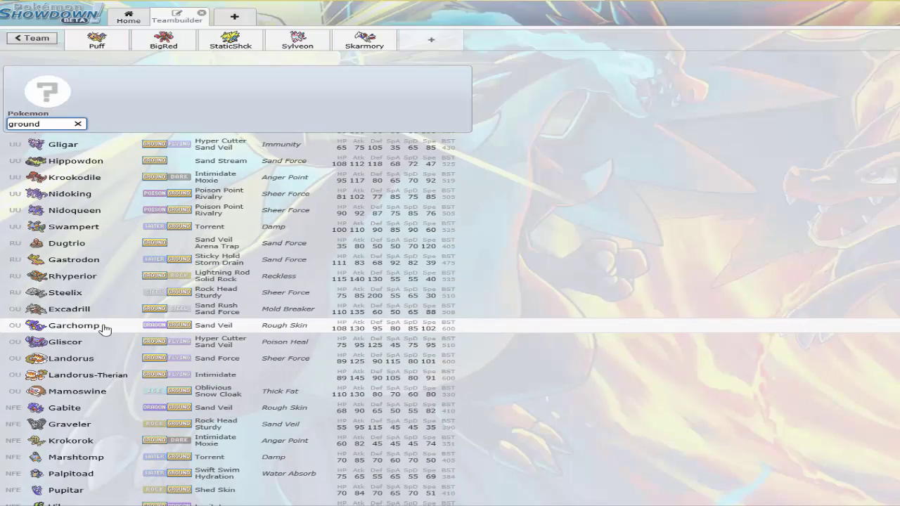
scroll(102, 335, down, 3)
scroll(95, 332, up, 11)
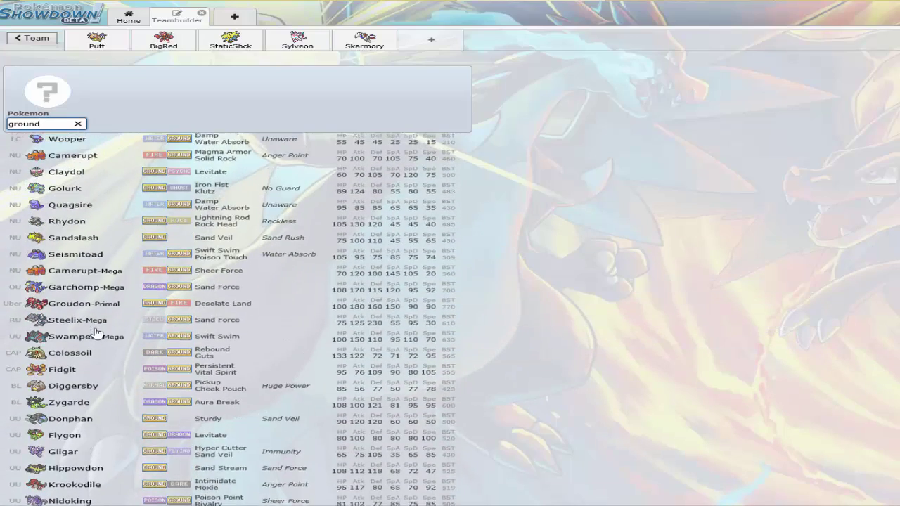
scroll(91, 338, up, 1)
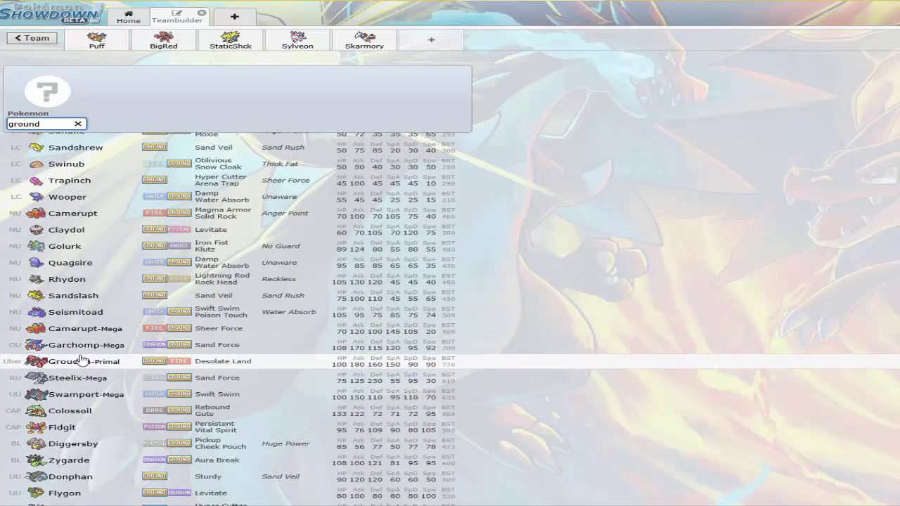
scroll(89, 343, down, 2)
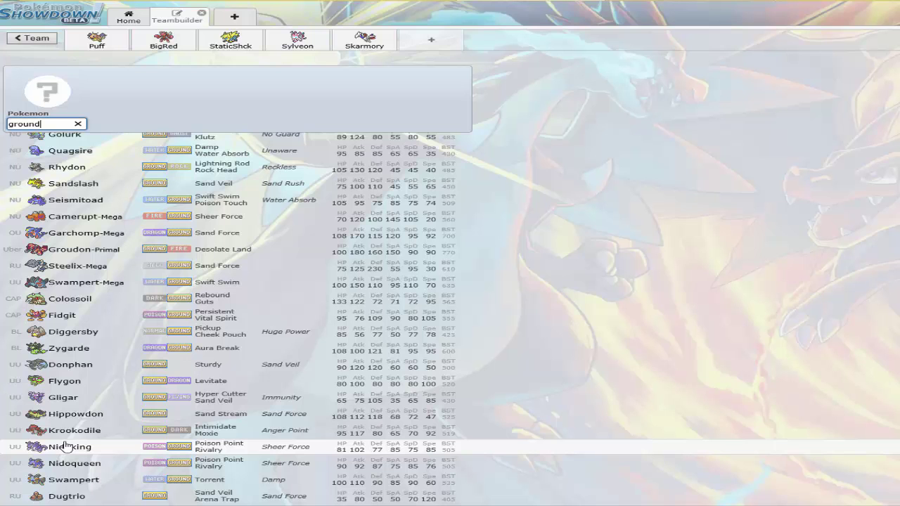
- Put Nidoking in the sixth team slot with the Sheer Force ability
click(66, 447)
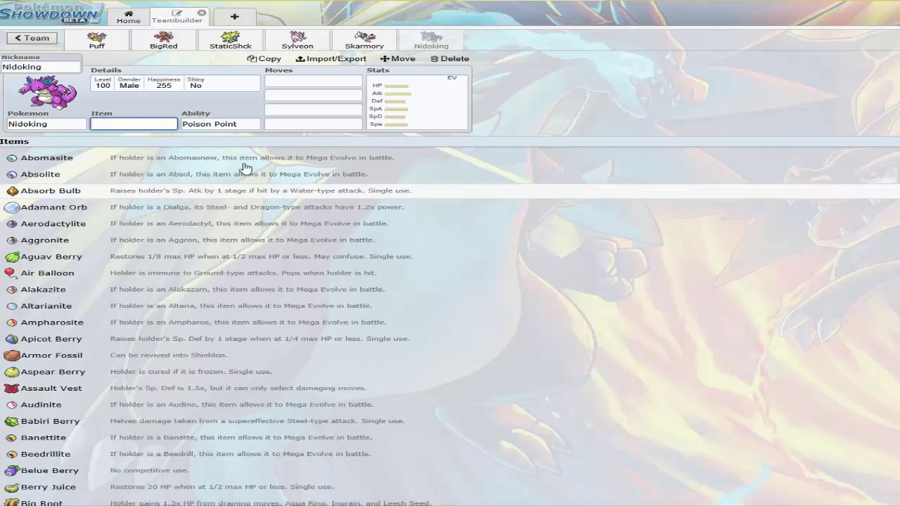
click(223, 124)
click(147, 226)
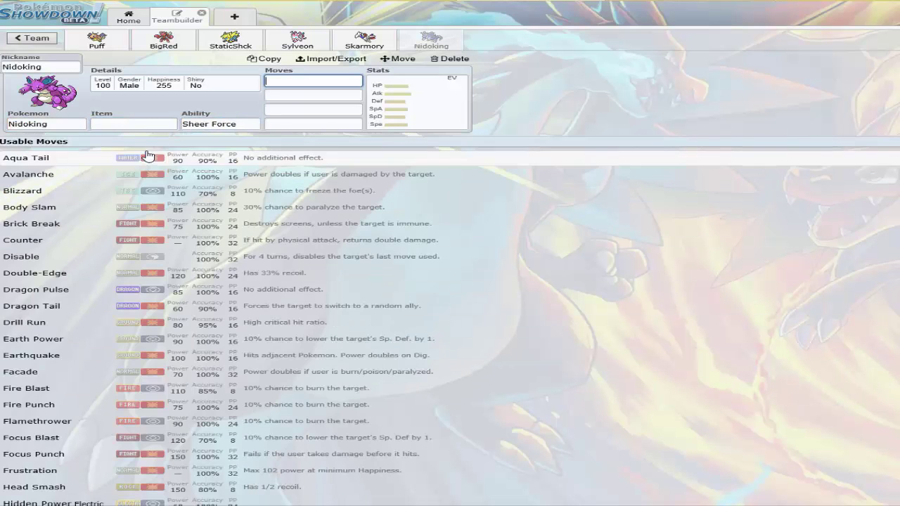
- Give Nidoking a Choice Scarf and set Shiny to Yes in its details
click(151, 127)
text(sc)
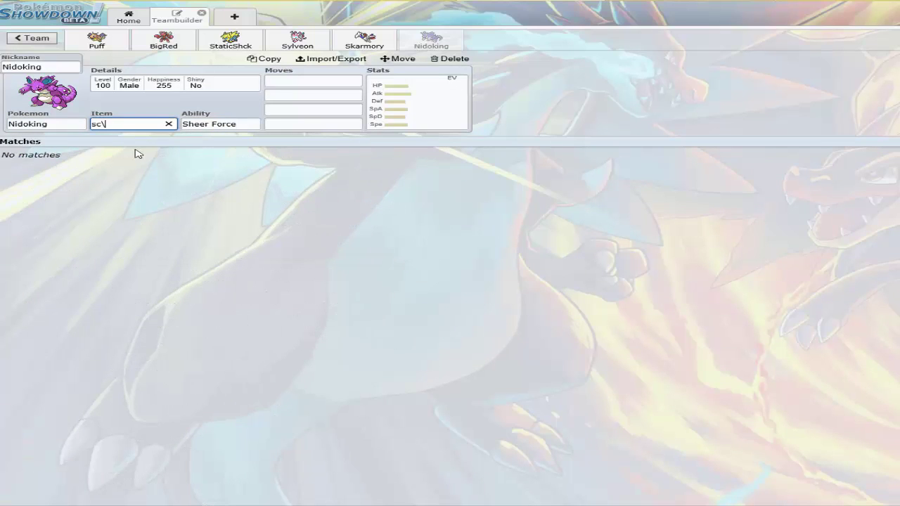
text(arf)
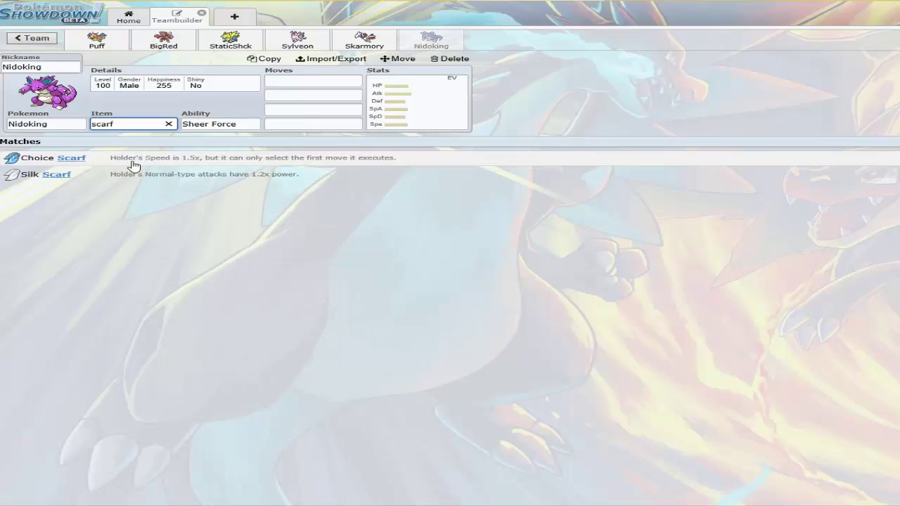
click(134, 162)
click(191, 84)
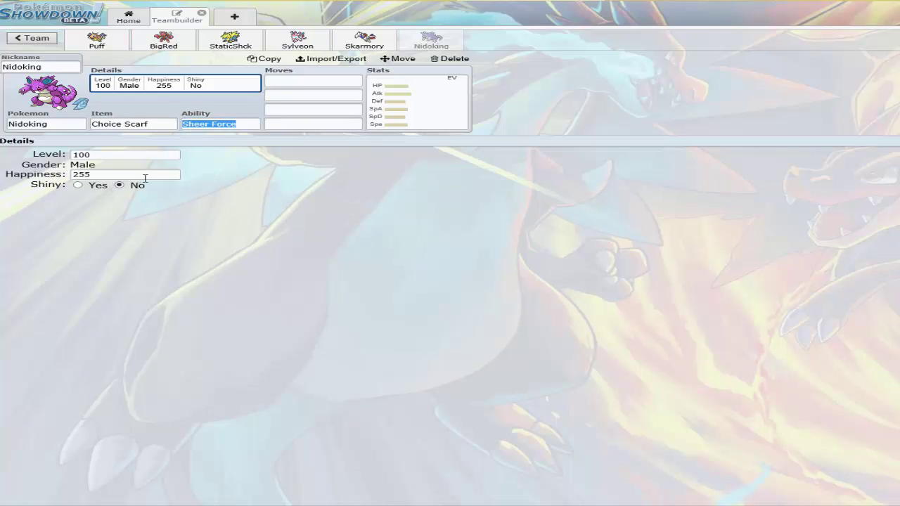
click(92, 186)
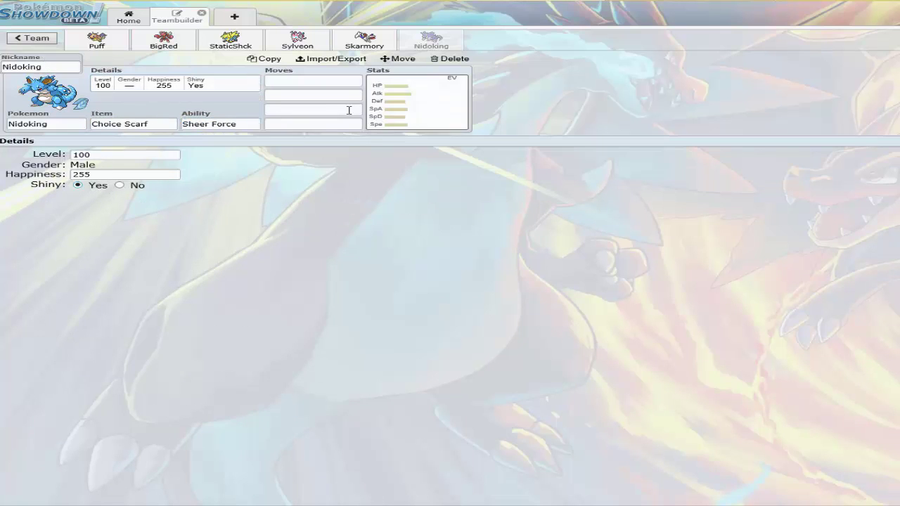
click(313, 80)
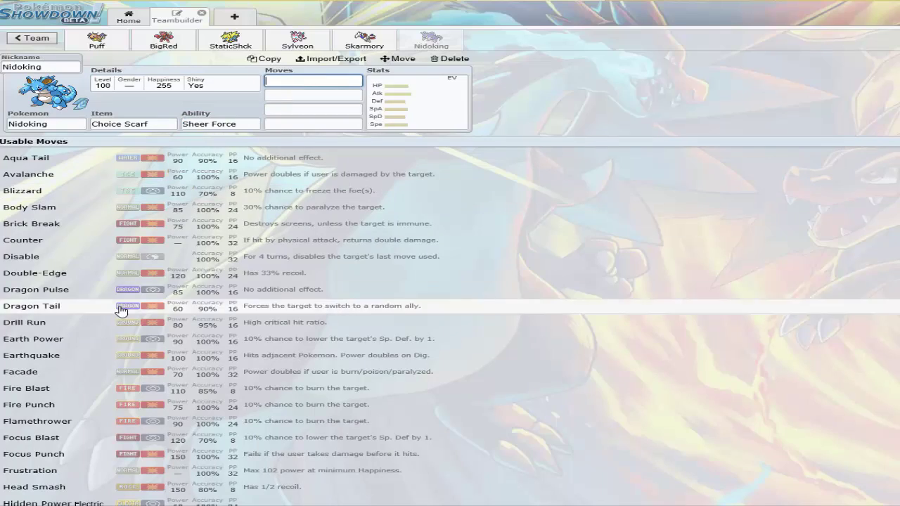
- Fill Nidoking's moves with Earth Power, Sludge Wave and Flamethrower from the Usable Moves list
click(18, 341)
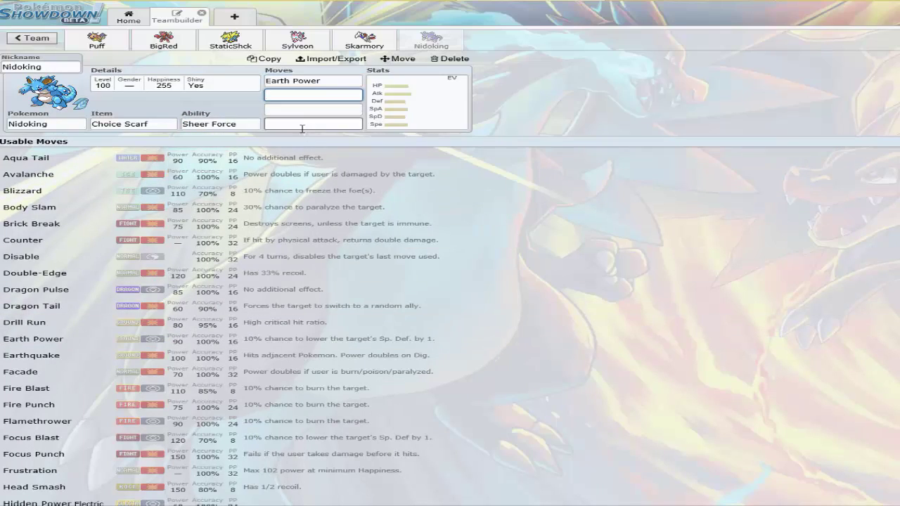
scroll(145, 351, down, 5)
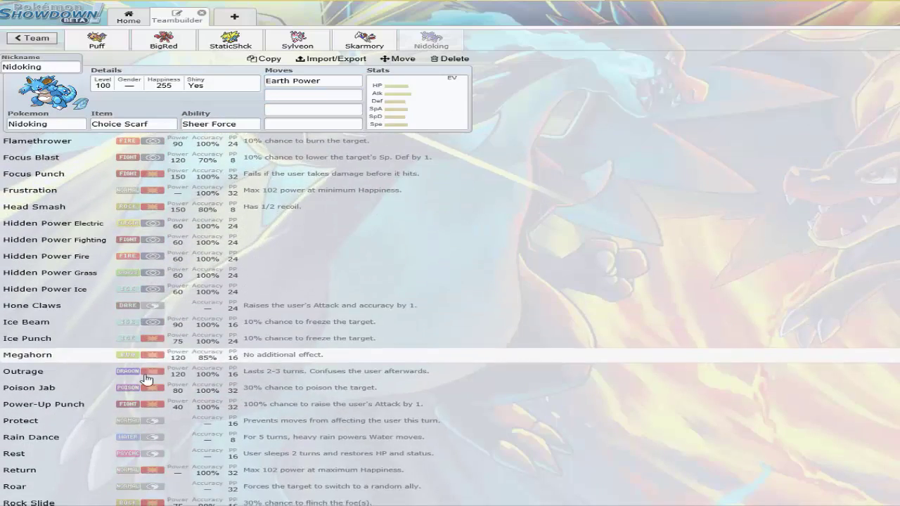
scroll(145, 380, down, 2)
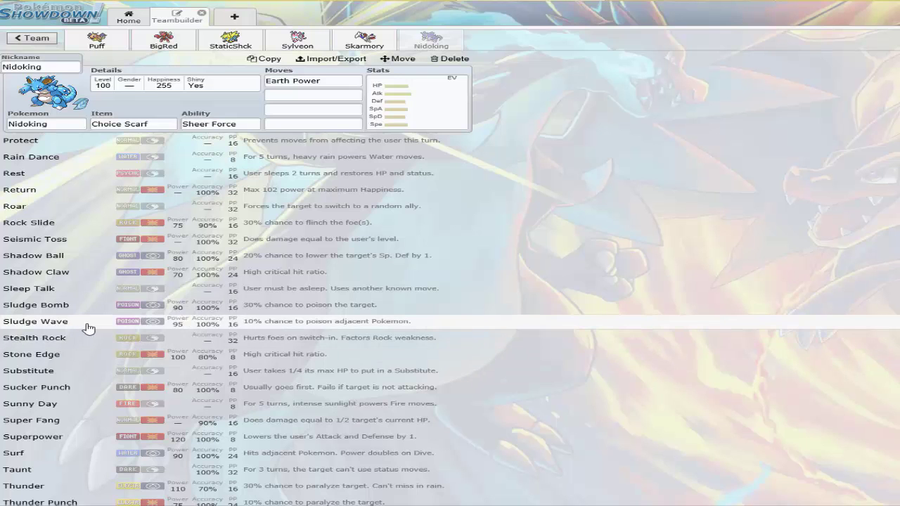
click(87, 328)
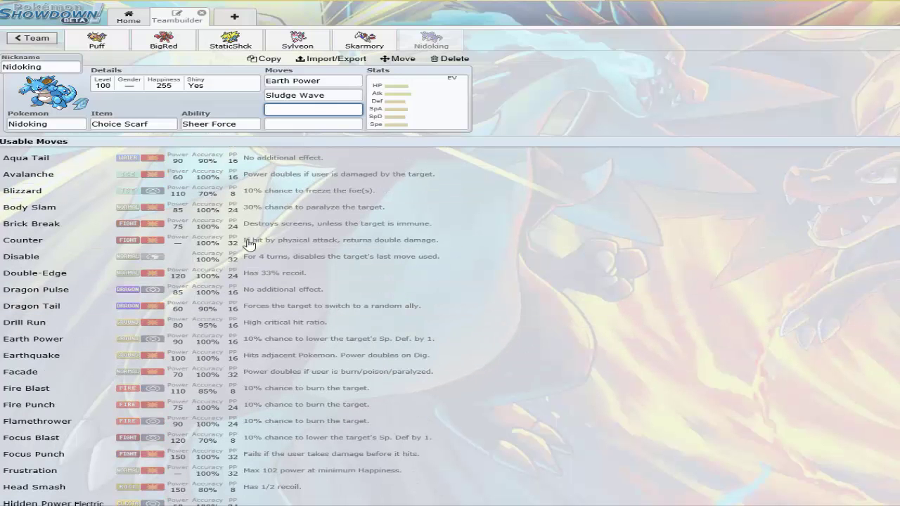
scroll(91, 338, down, 3)
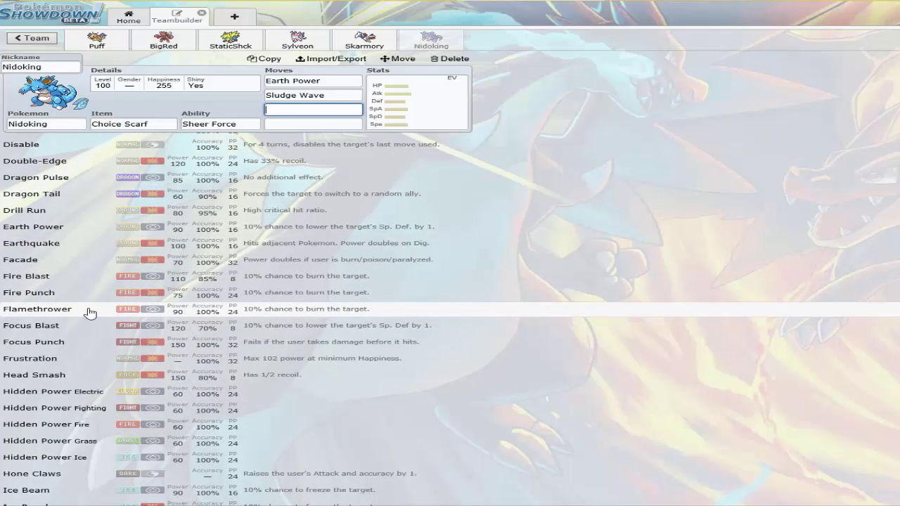
click(90, 313)
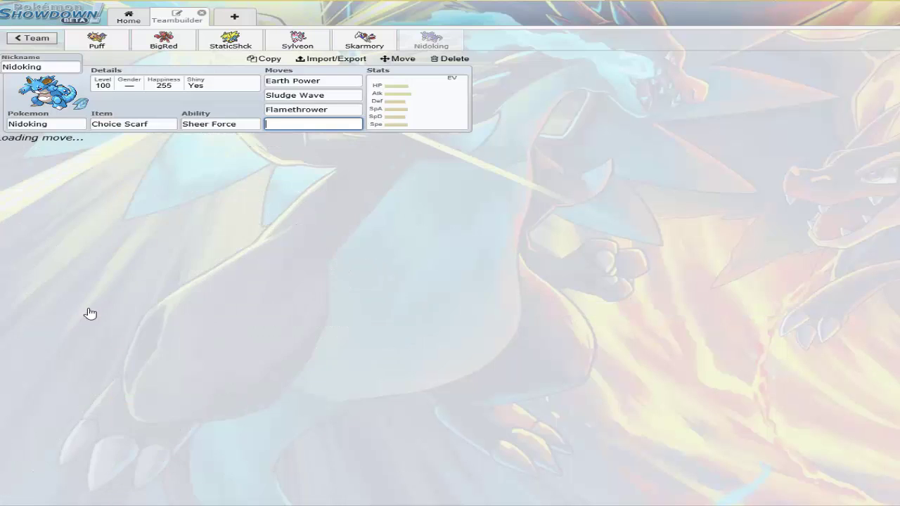
scroll(232, 267, down, 1)
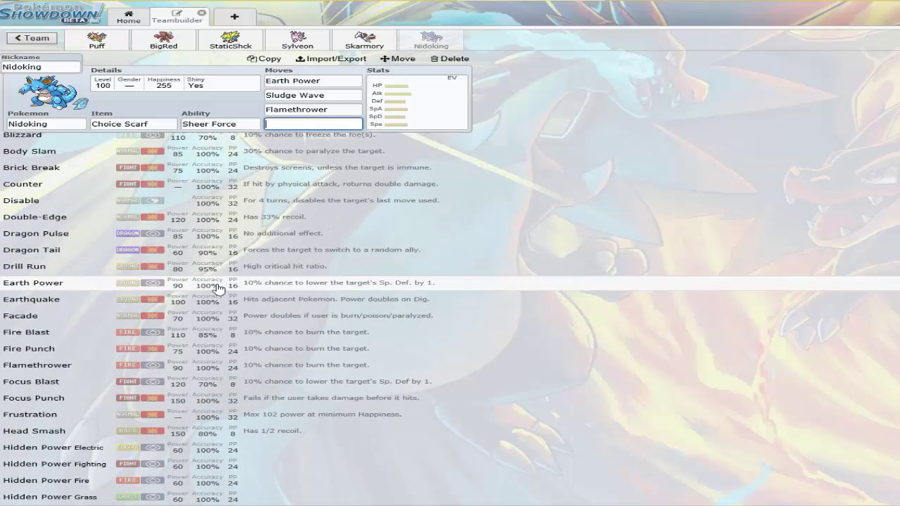
scroll(218, 288, down, 13)
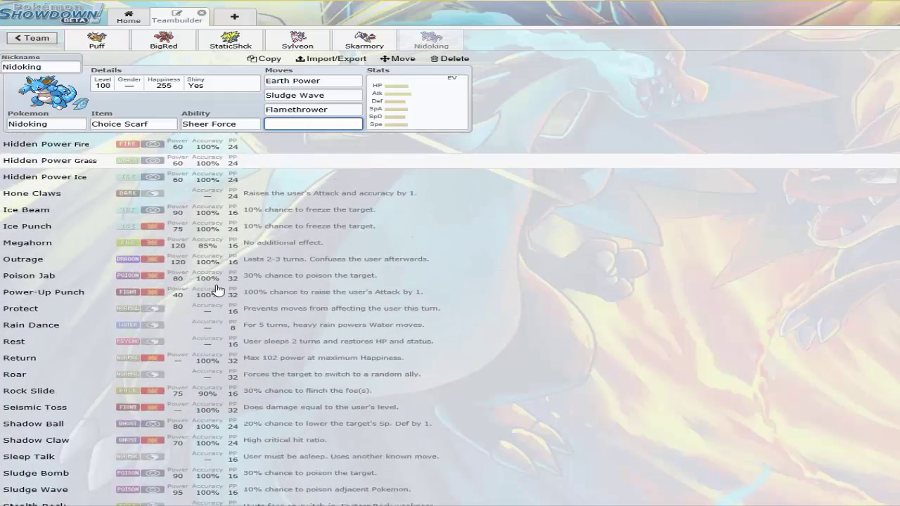
scroll(214, 292, down, 3)
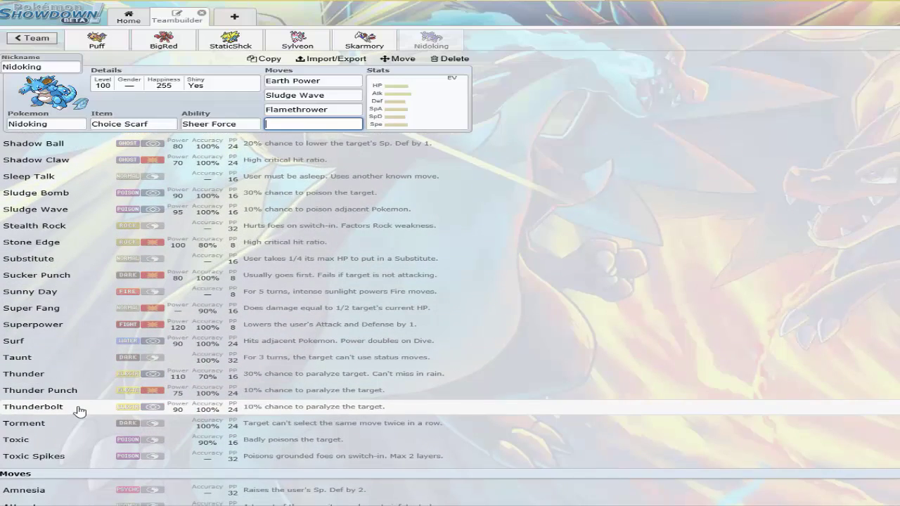
scroll(79, 412, down, 10)
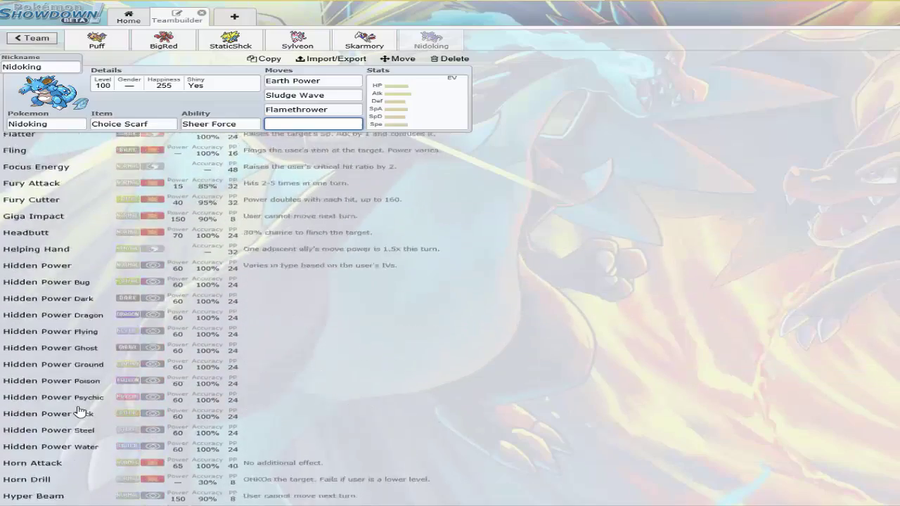
scroll(79, 411, down, 5)
scroll(79, 411, up, 8)
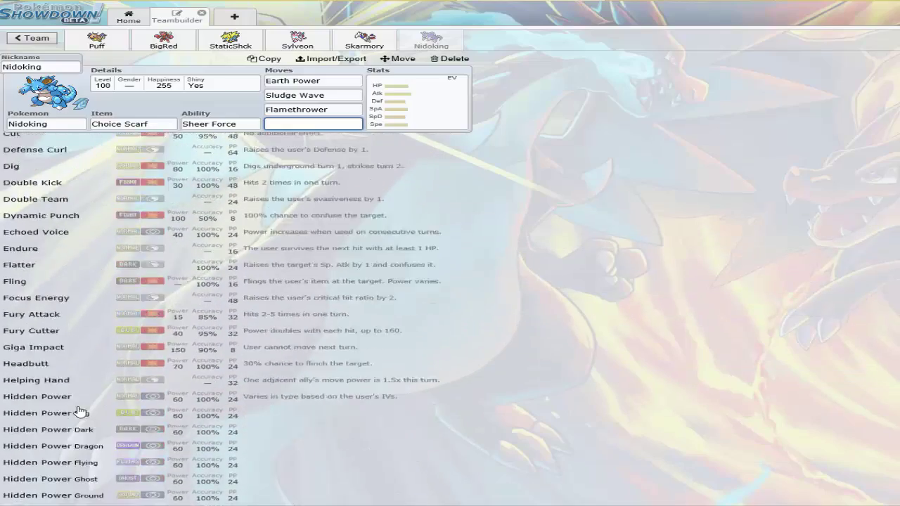
scroll(78, 411, down, 15)
scroll(79, 411, up, 12)
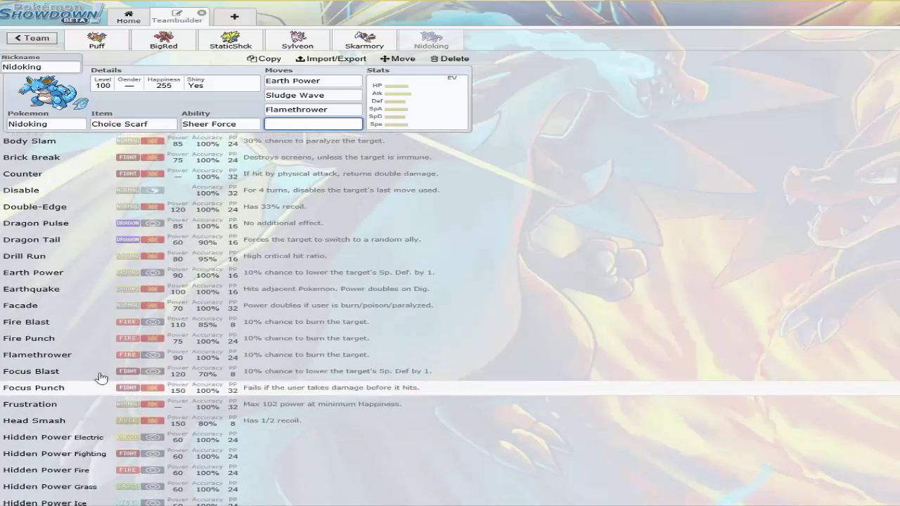
scroll(112, 343, down, 5)
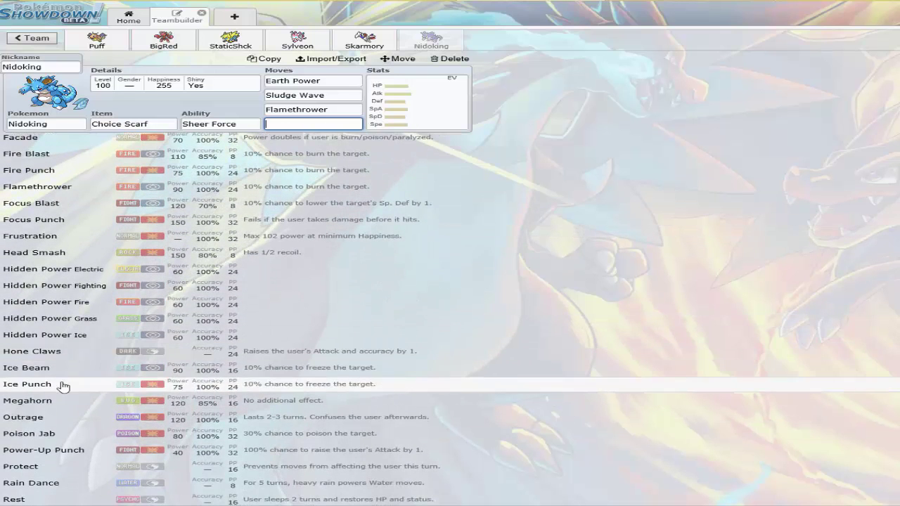
- Add Ice Beam as the fourth move and max Sp. Atk and Speed EVs at 252
click(65, 378)
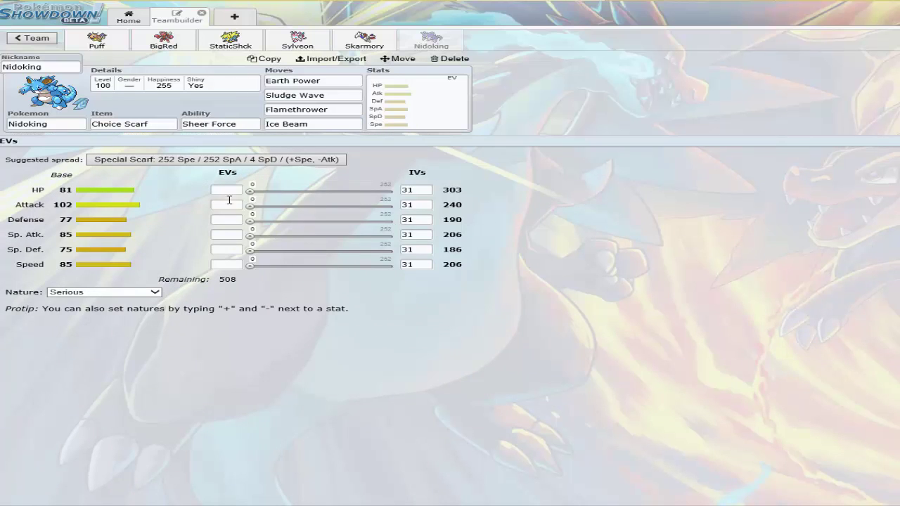
drag(247, 239, 526, 251)
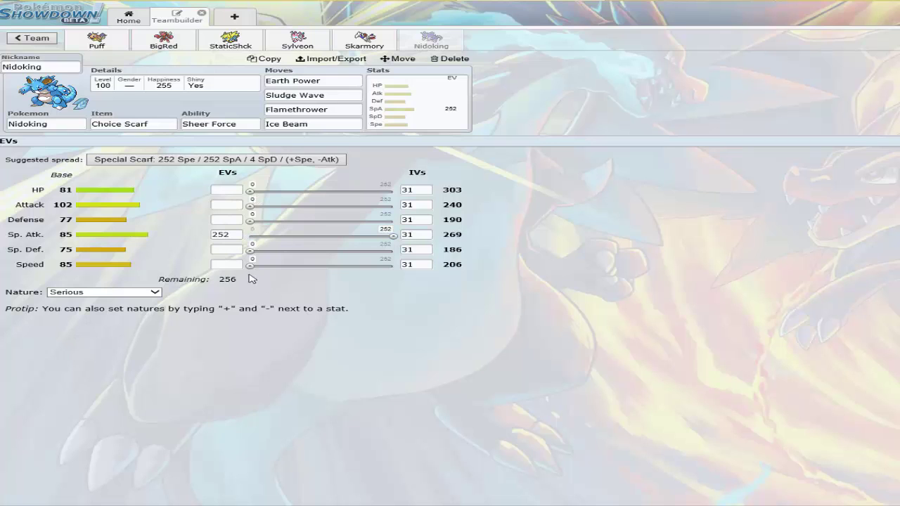
drag(280, 268, 521, 258)
- Set Nidoking's nature to Timid
click(134, 293)
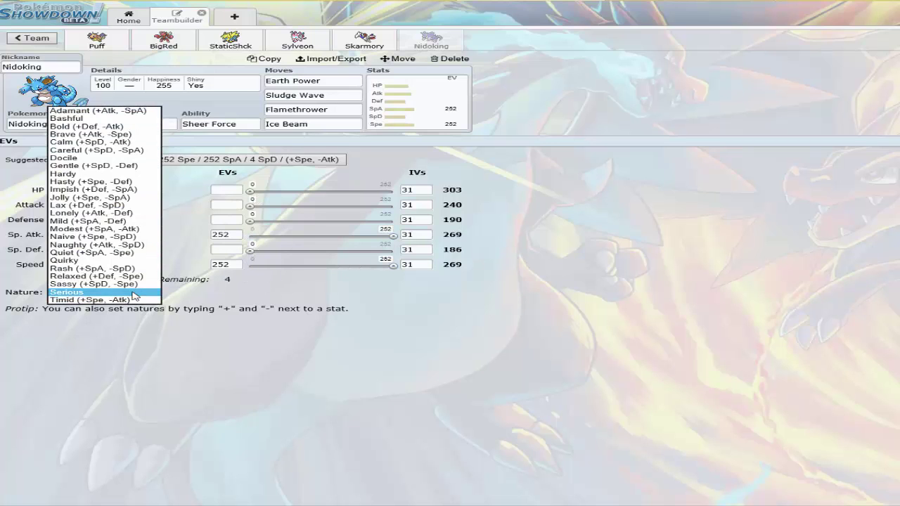
click(130, 300)
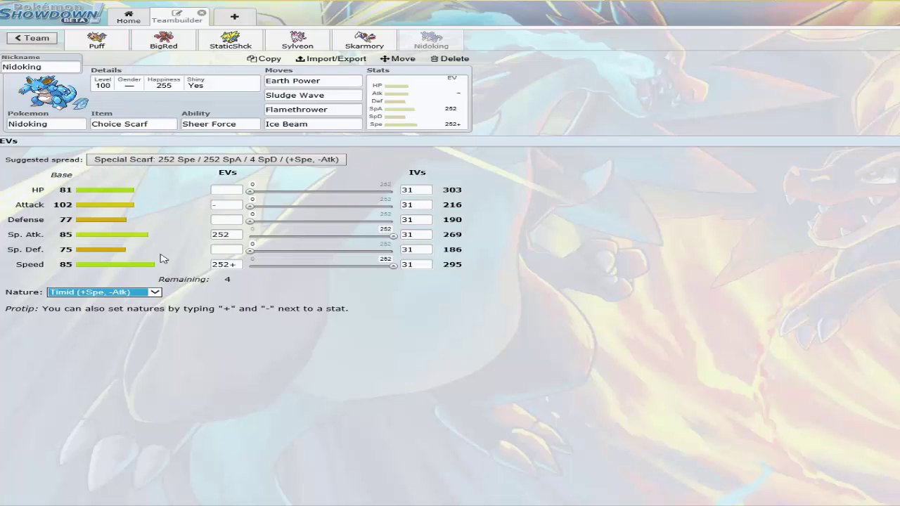
click(321, 312)
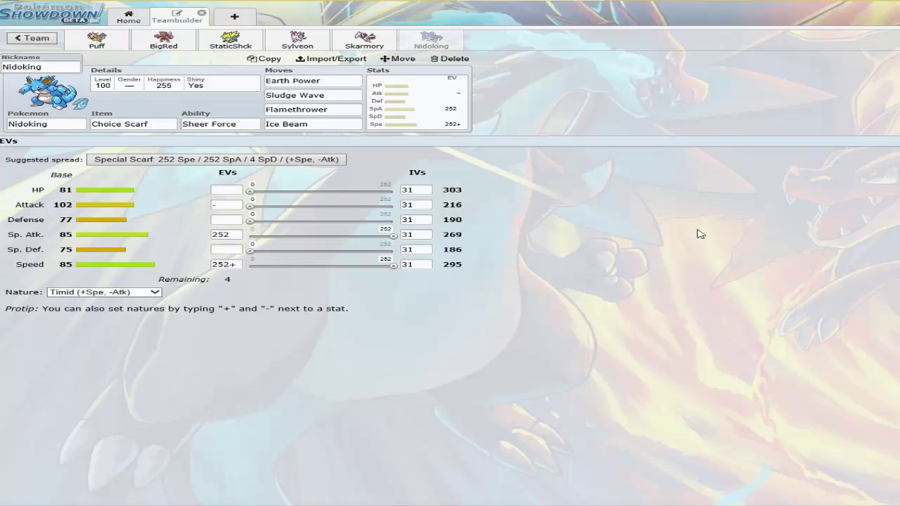
mouse_move(548, 505)
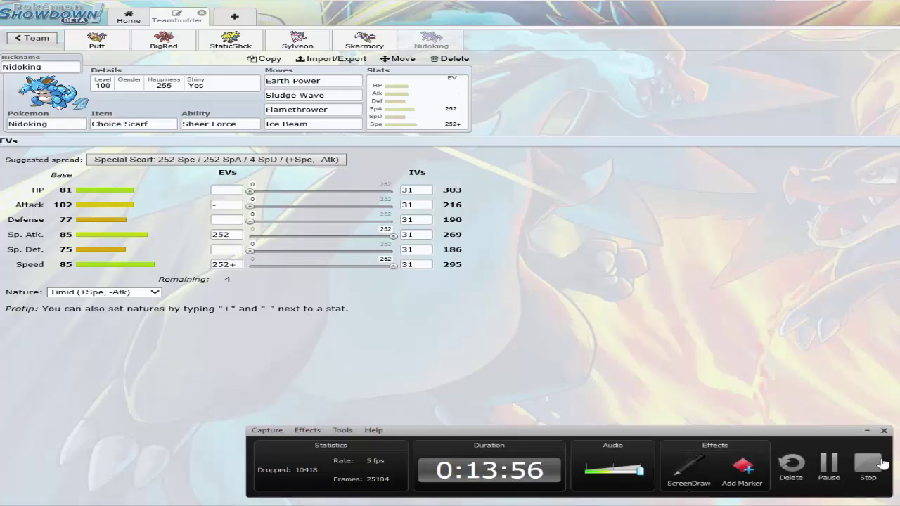